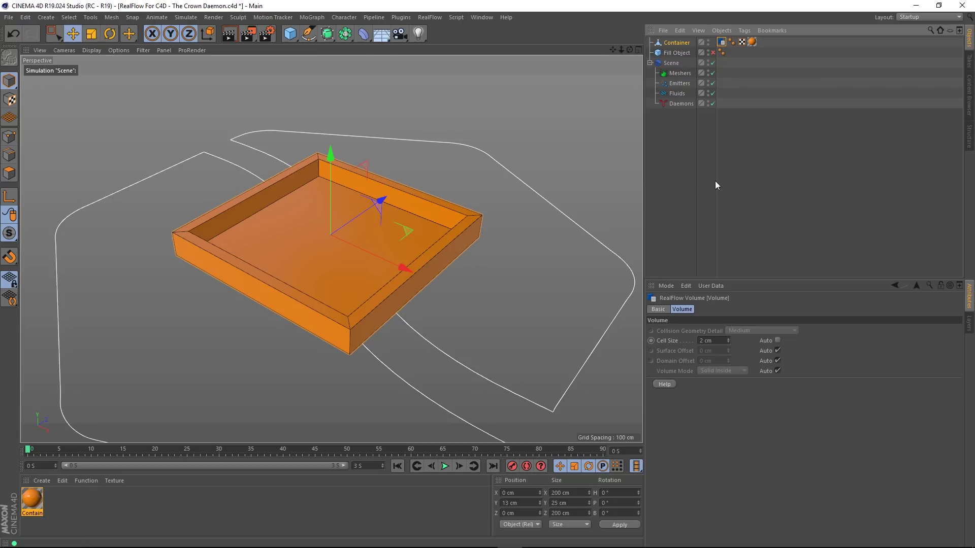
Step: Enable the Fill Object so its box shows inside the orange container
left_click(711, 168)
left_click(713, 52)
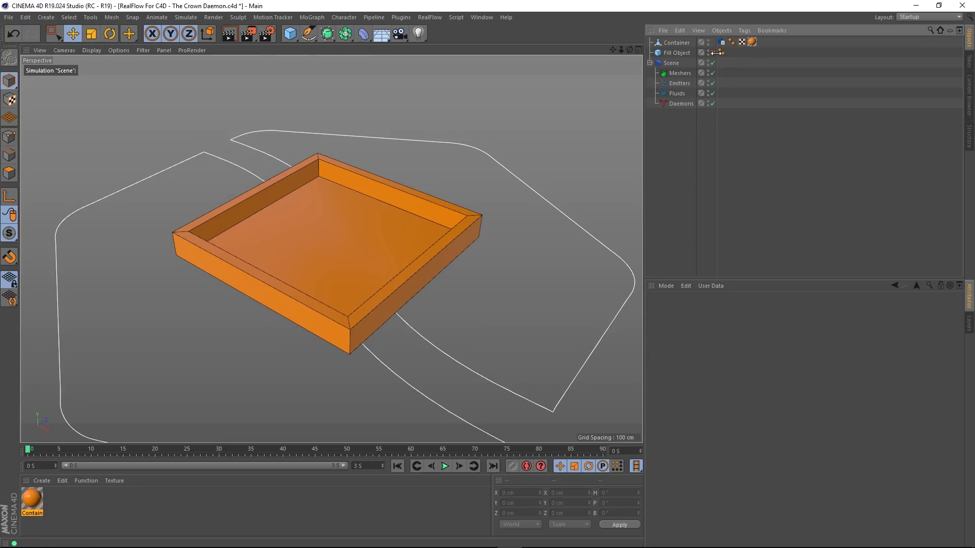
left_click_drag(363, 236, 343, 243, "alt")
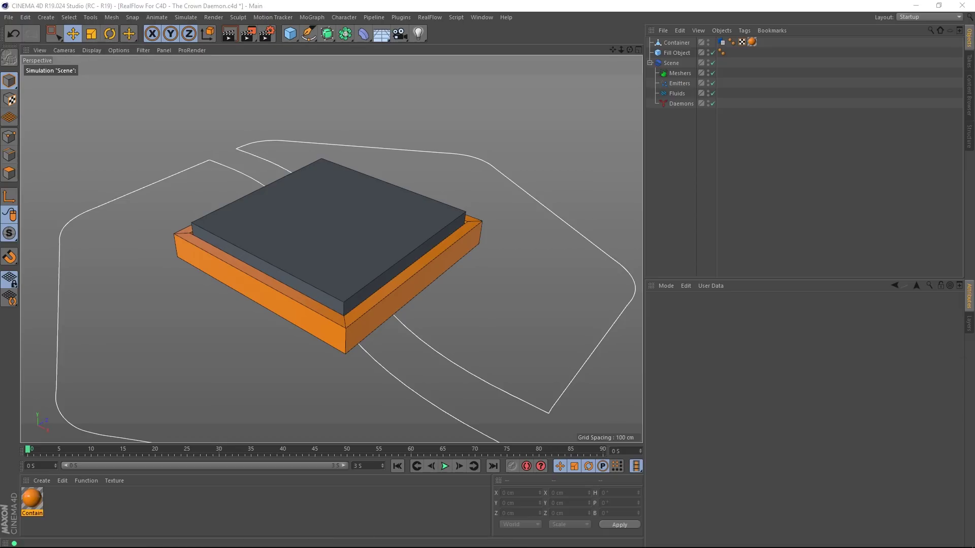
Step: Switch to the browser, look through the Digital Meat "RealFlow | C4D" playlist on YouTube and close it
left_click_drag(974, 71, 365, 1)
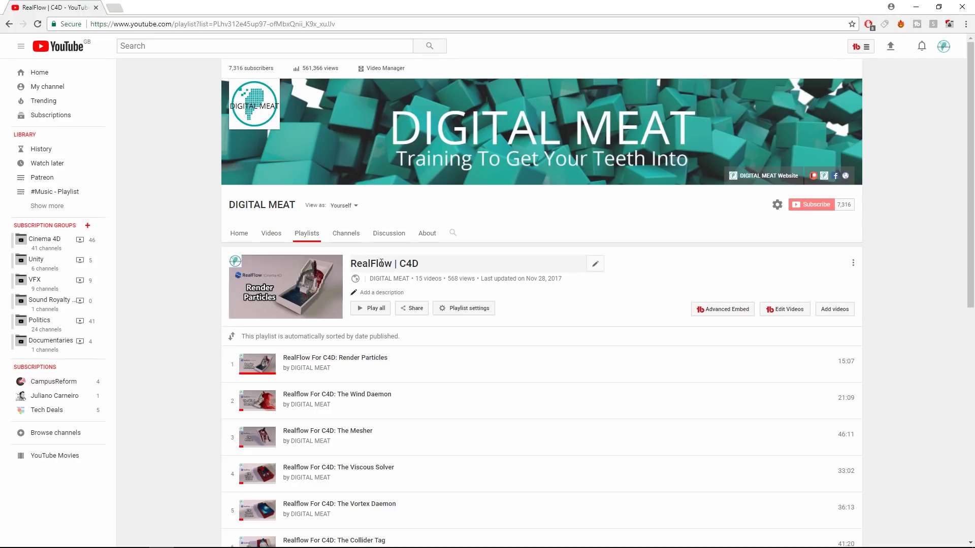
scroll(484, 254, "down", 9)
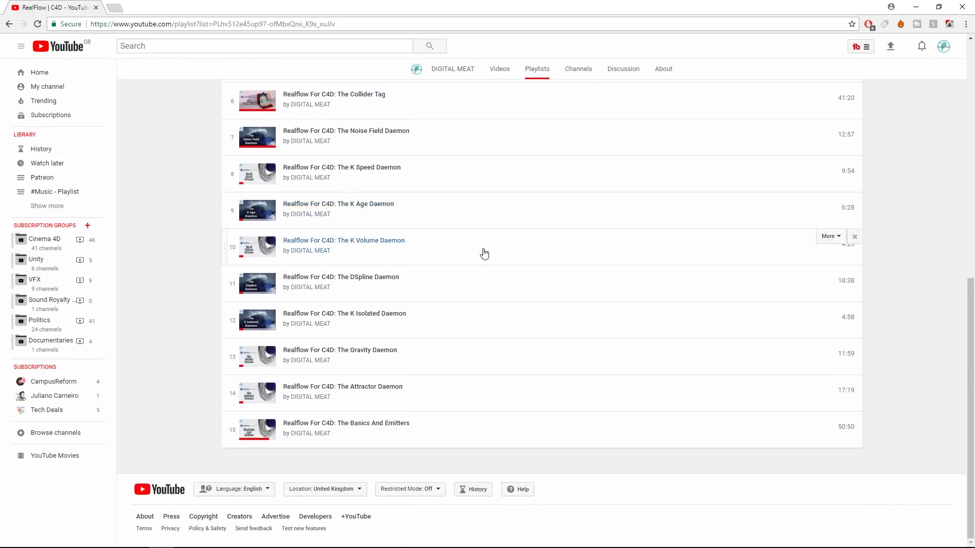
scroll(478, 250, "up", 10)
scroll(472, 248, "down", 10)
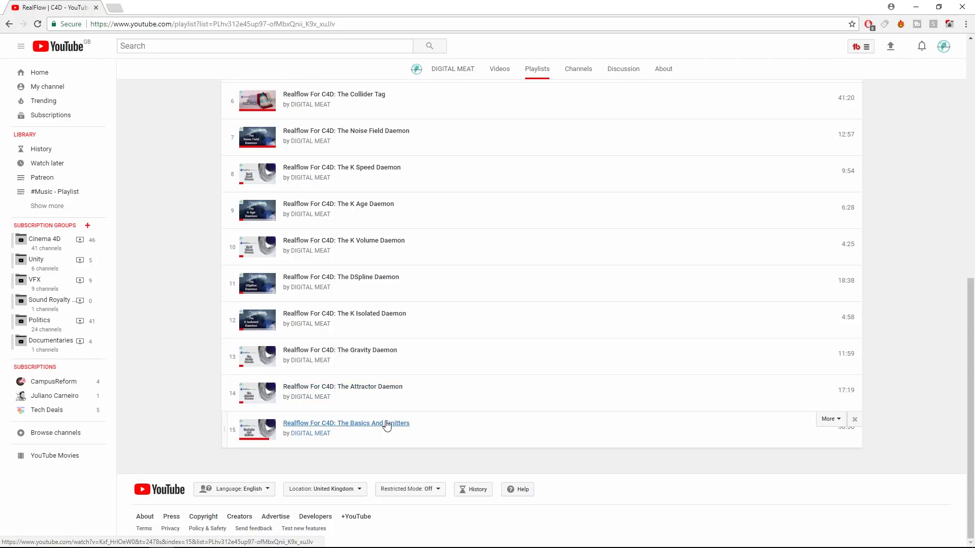
scroll(366, 244, "up", 1)
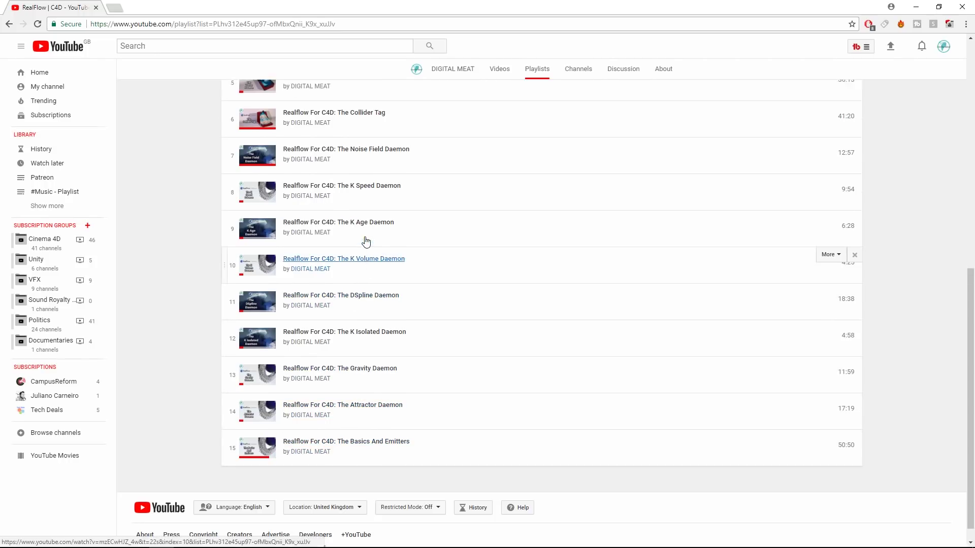
scroll(366, 241, "up", 4)
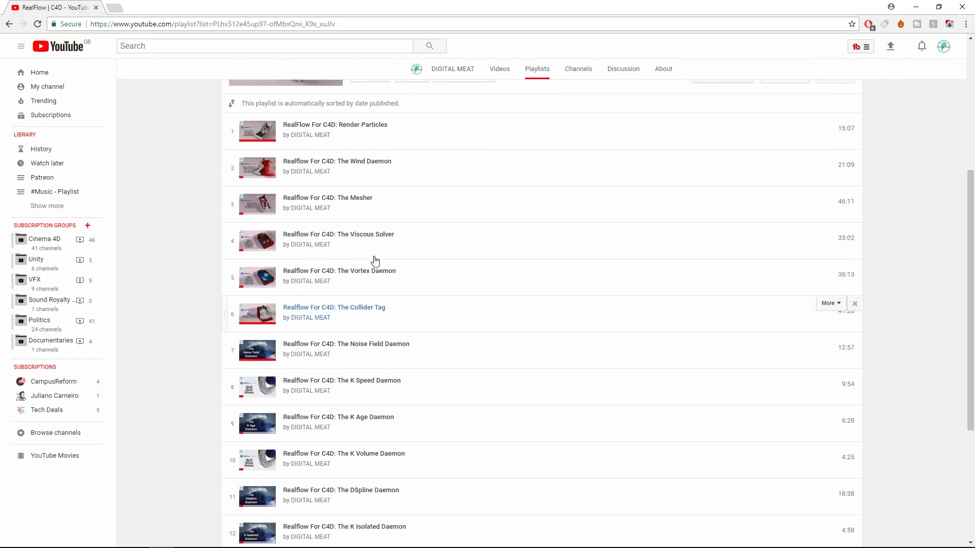
scroll(375, 261, "up", 1)
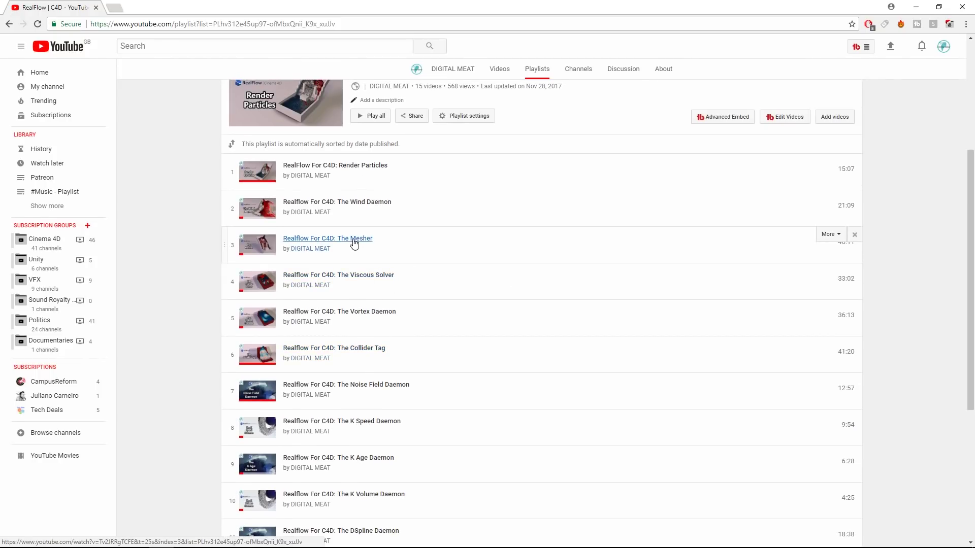
scroll(371, 234, "up", 4)
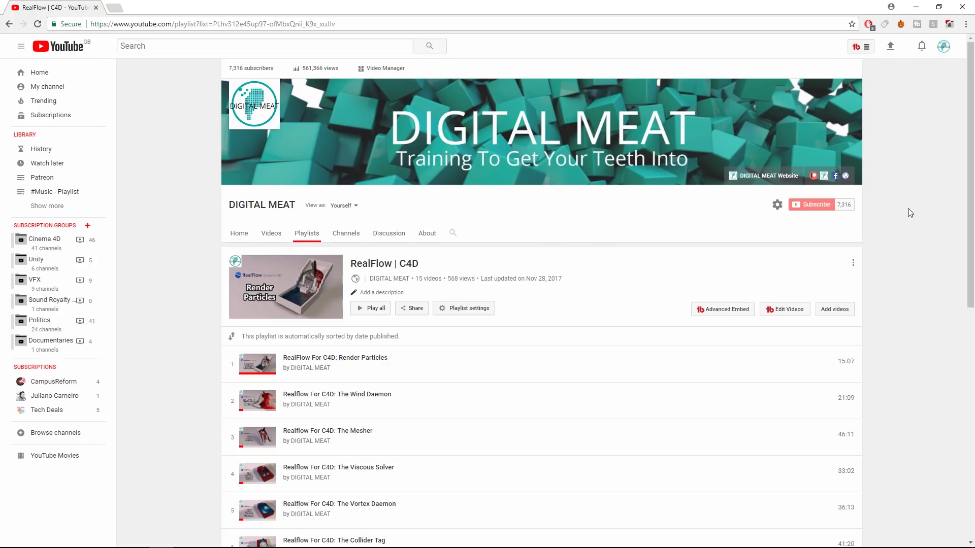
left_click(963, 7)
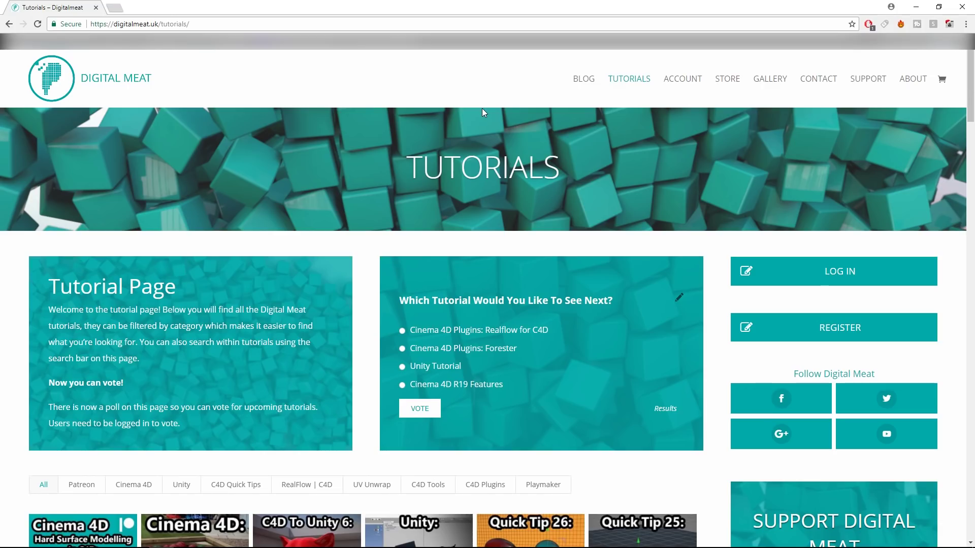
Step: Filter the Digital Meat tutorials page by RealFlow | C4D, look over the tutorials and close the page
scroll(401, 211, "down", 5)
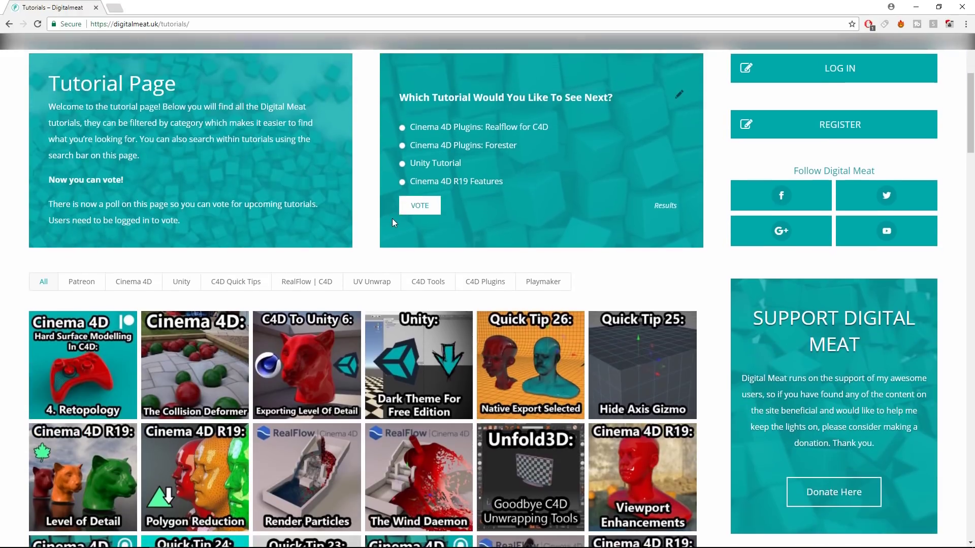
left_click(310, 206)
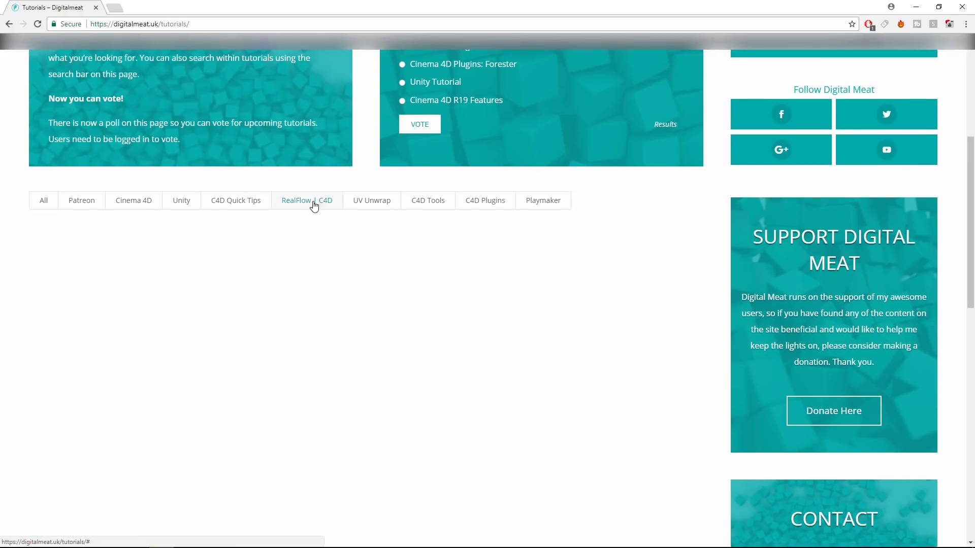
scroll(556, 327, "down", 1)
scroll(556, 327, "down", 2)
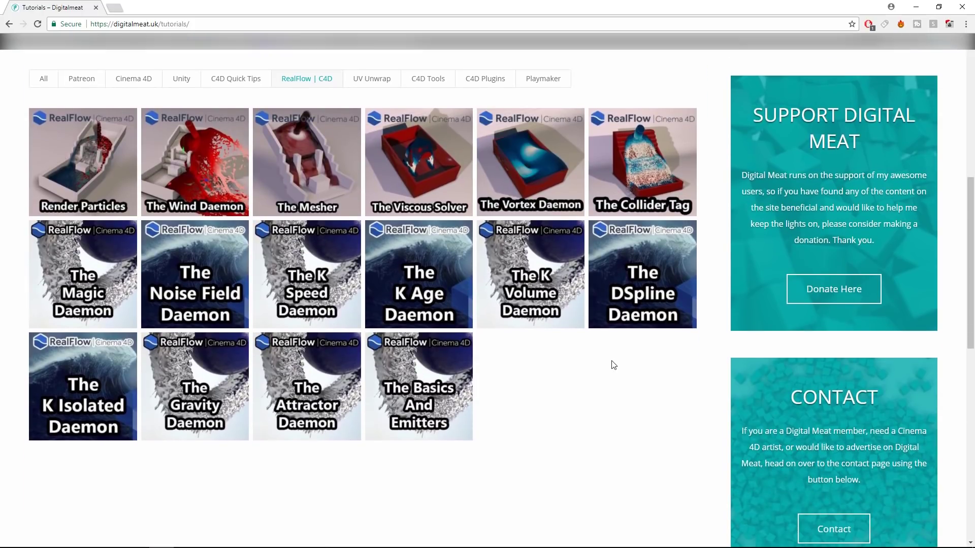
left_click(963, 7)
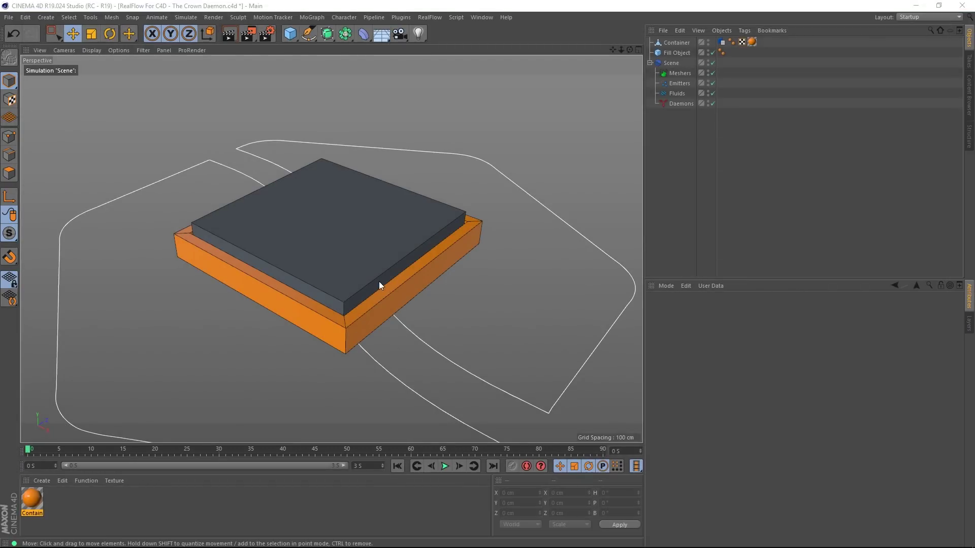
Step: Add a RealFlow Fill emitter to the scene
left_click_drag(379, 282, 371, 283, "alt")
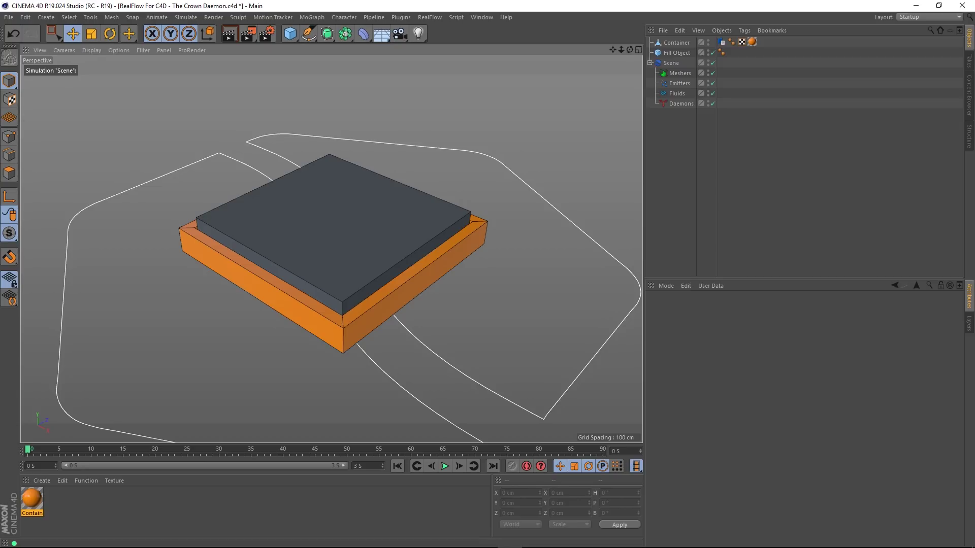
left_click_drag(376, 256, 359, 230, "alt")
scroll(310, 215, "up", 2)
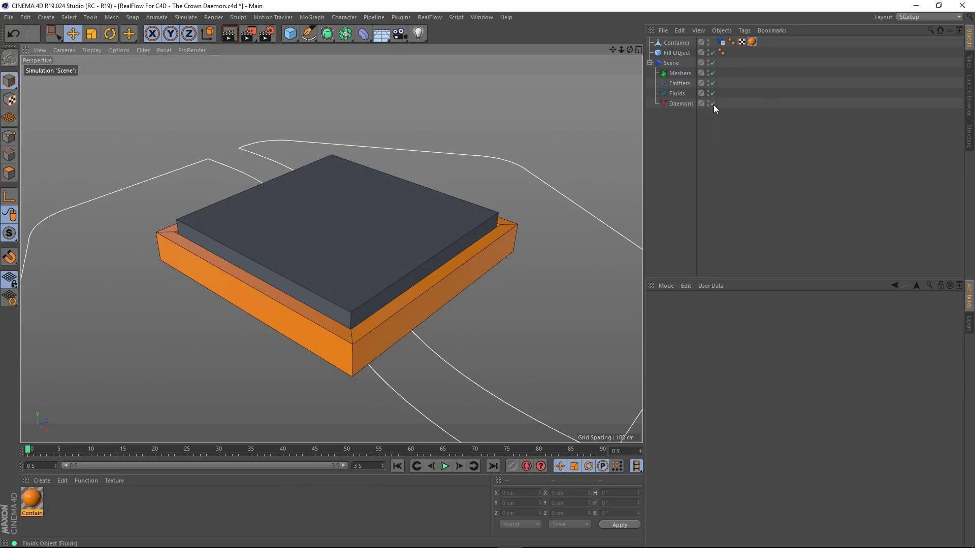
left_click(430, 18)
mouse_move(450, 42)
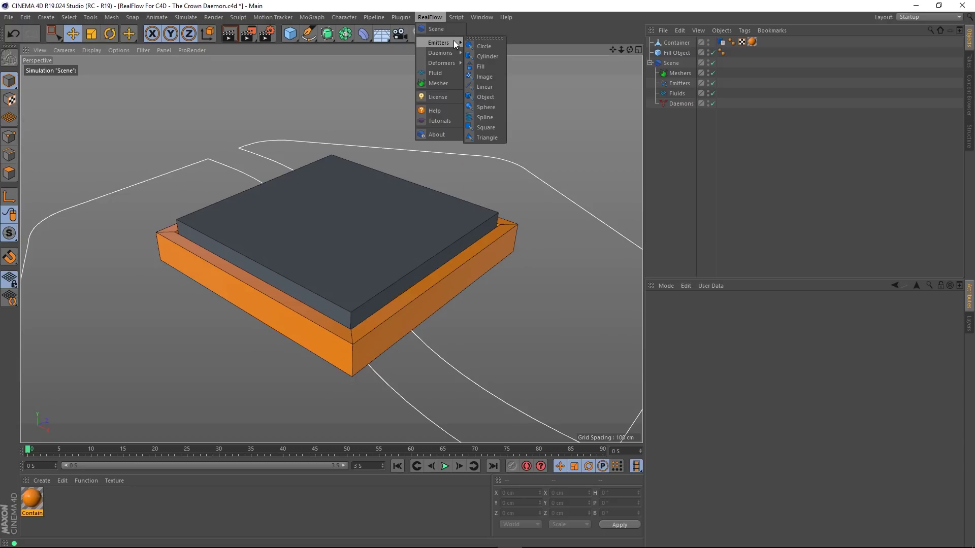
left_click(482, 67)
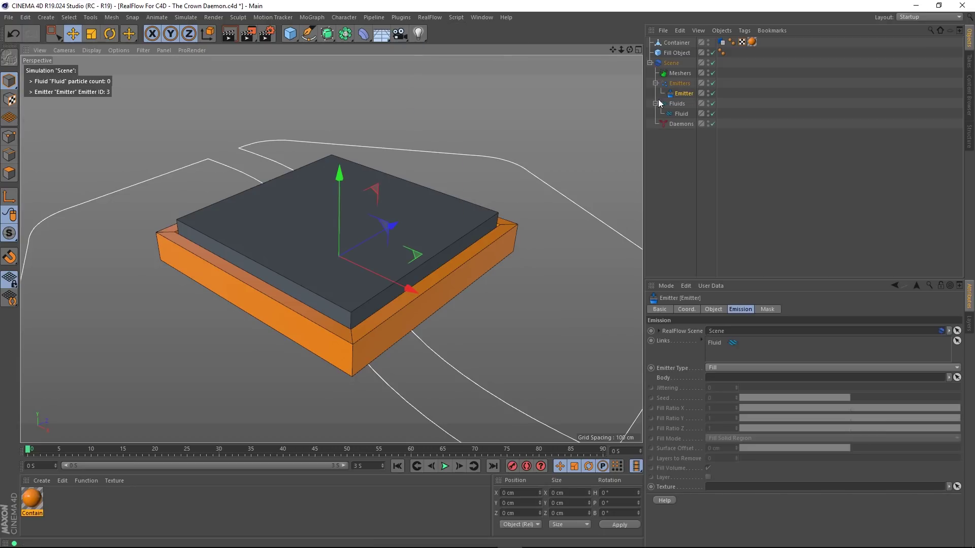
Step: Assign the Fill Object as the body of the Fill emitter and hide that object
left_click(682, 96)
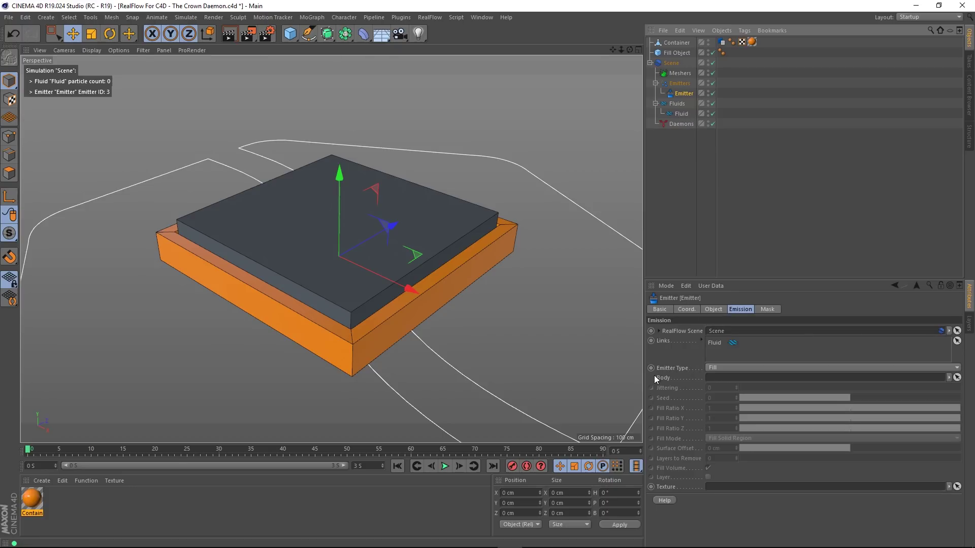
left_click(718, 368)
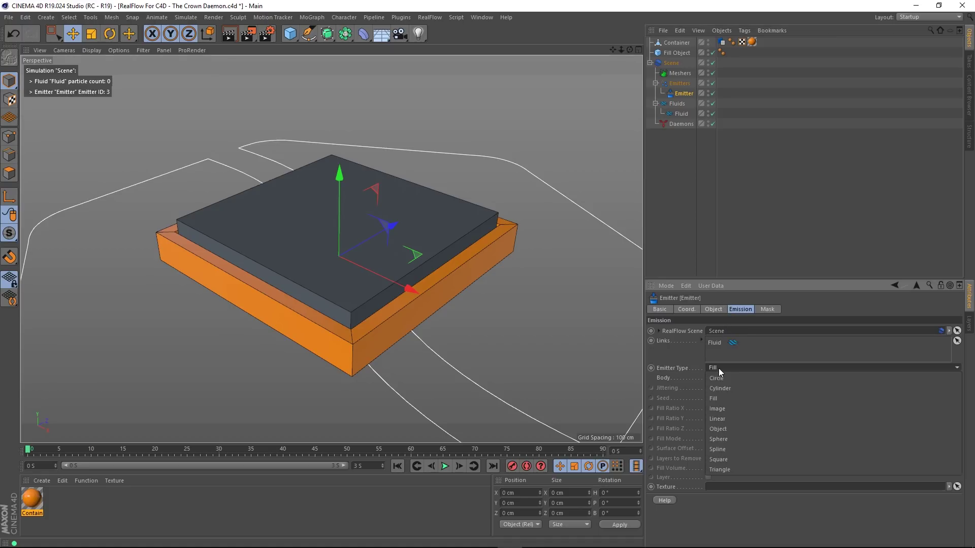
left_click(638, 373)
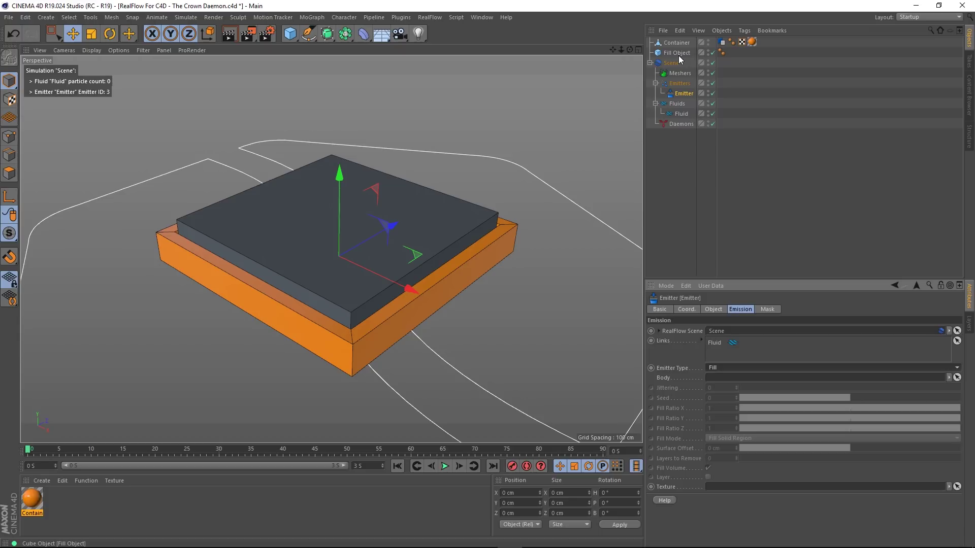
left_click_drag(678, 56, 721, 378)
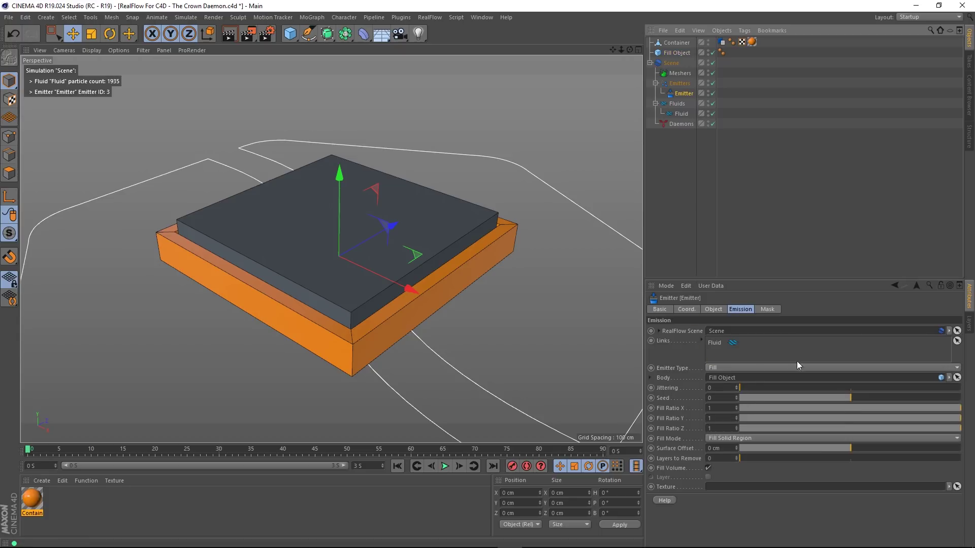
double_click(708, 51)
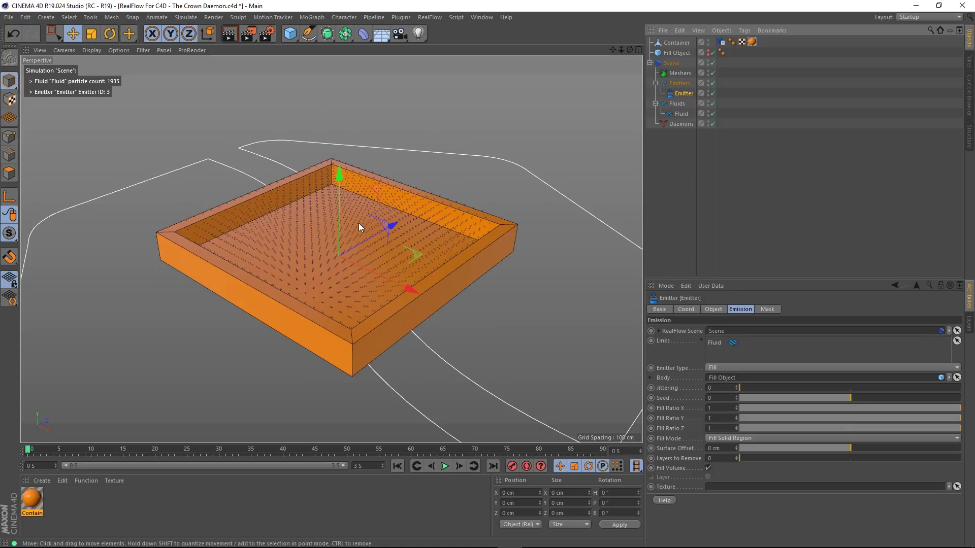
Step: Set the Fluid's particle display size to 5
left_click(681, 114)
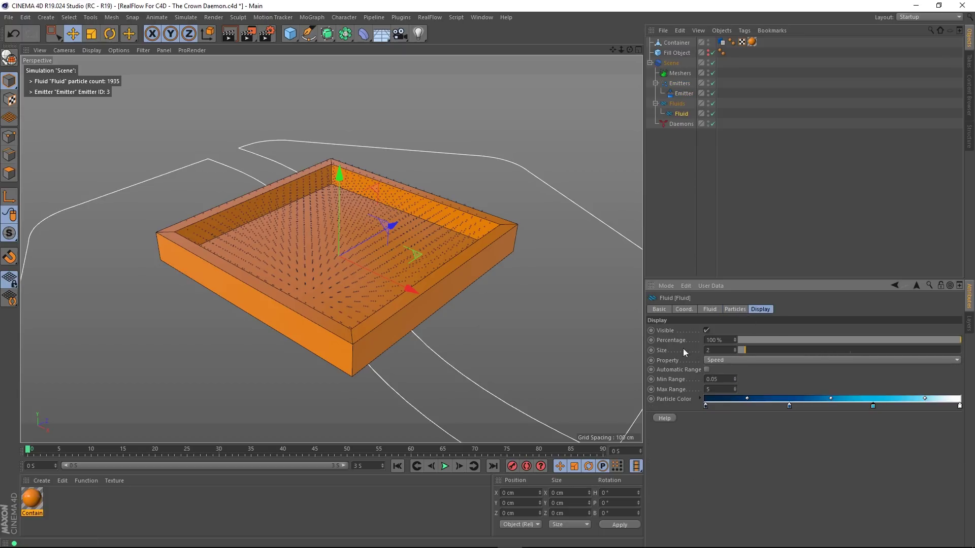
left_click_drag(719, 351, 537, 349)
type("5")
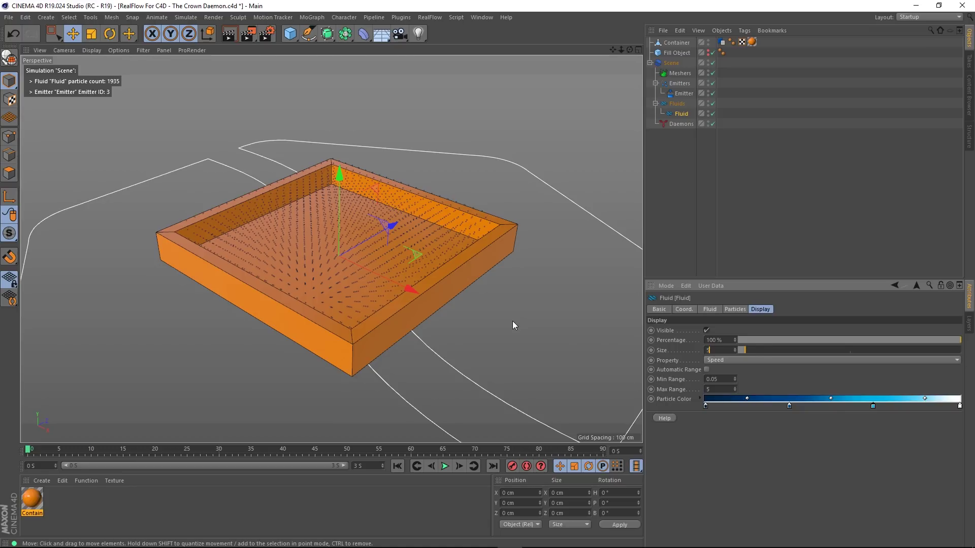
key("Return")
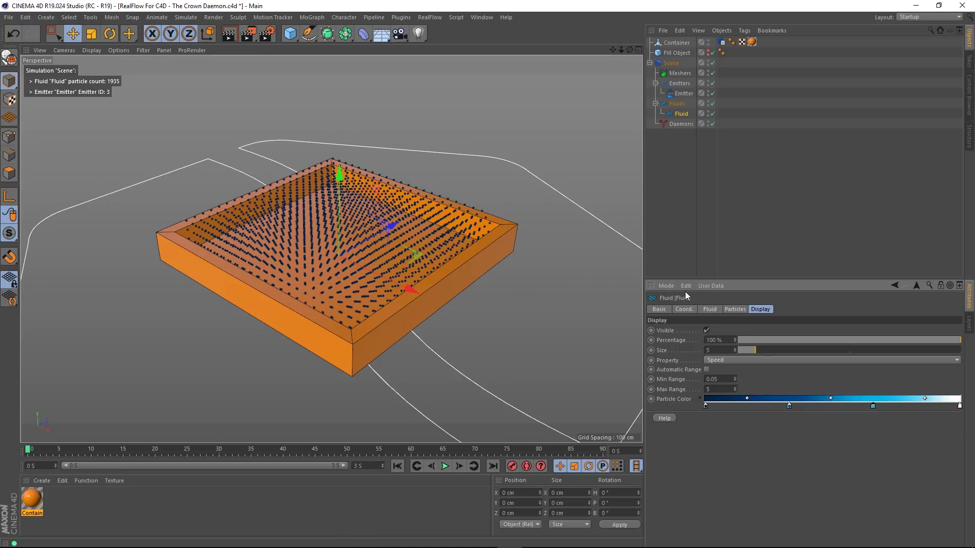
Step: Move the Fluid's particle colour knots close together near the gradient's dark end, so white begins at about a fifth of the range
left_click_drag(789, 406, 721, 411)
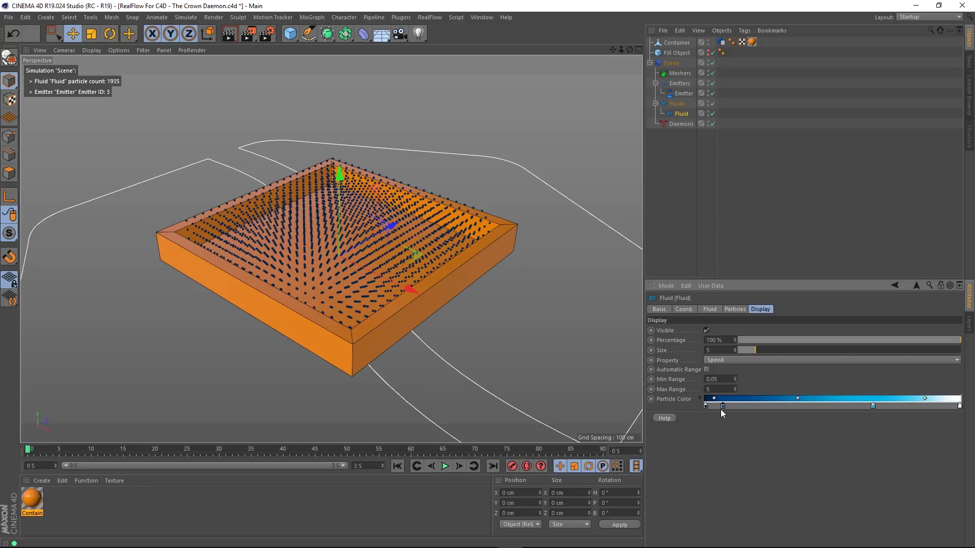
left_click_drag(872, 405, 740, 410)
left_click_drag(960, 411, 775, 415)
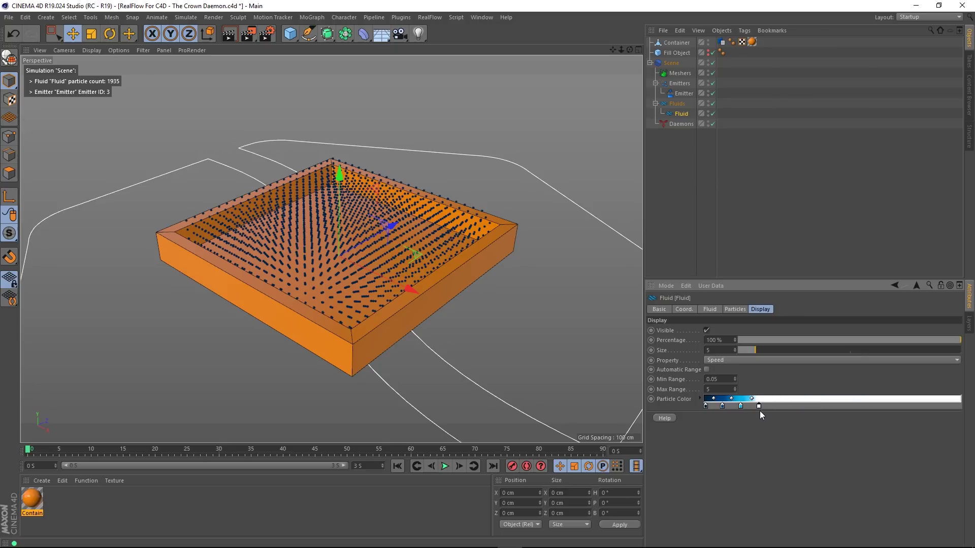
left_click(669, 233)
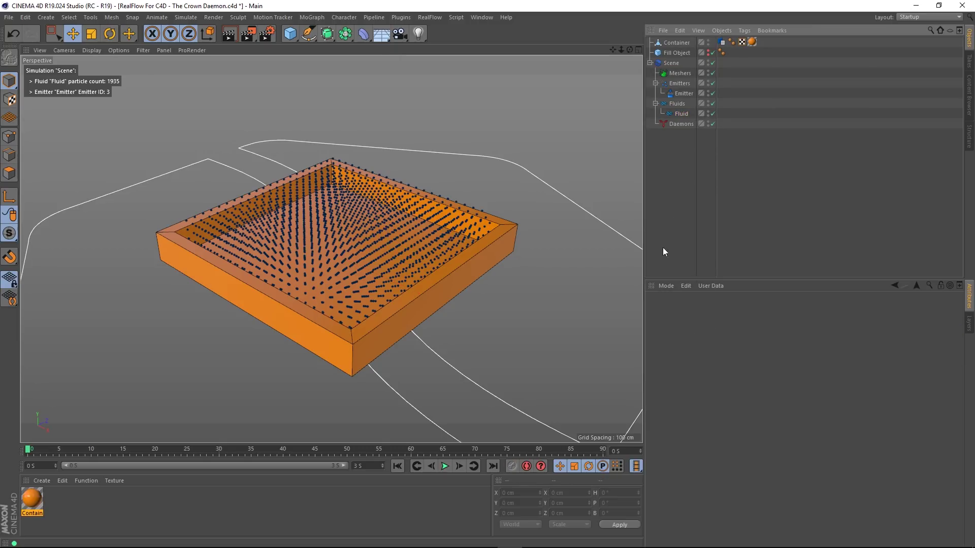
Step: Play the fluid simulation, stop it and return to the first frame
left_click(441, 469)
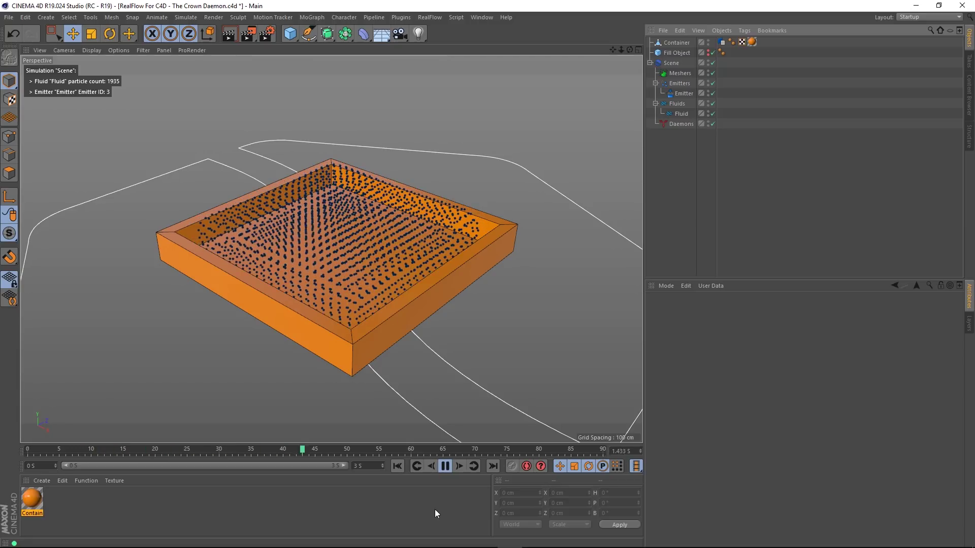
left_click(445, 469)
left_click(397, 469)
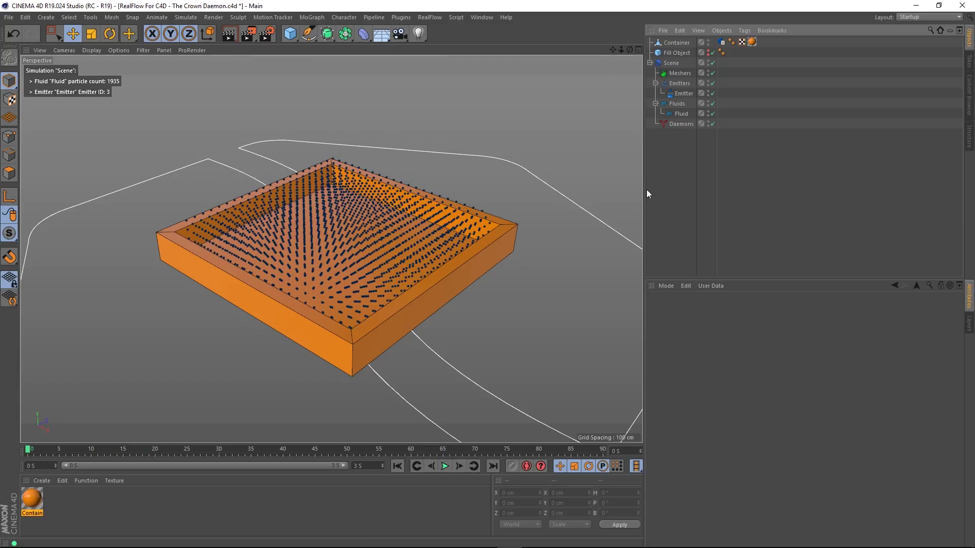
Step: Add a RealFlow Gravity daemon to the scene, run the simulation with it and return to the first frame
left_click(431, 18)
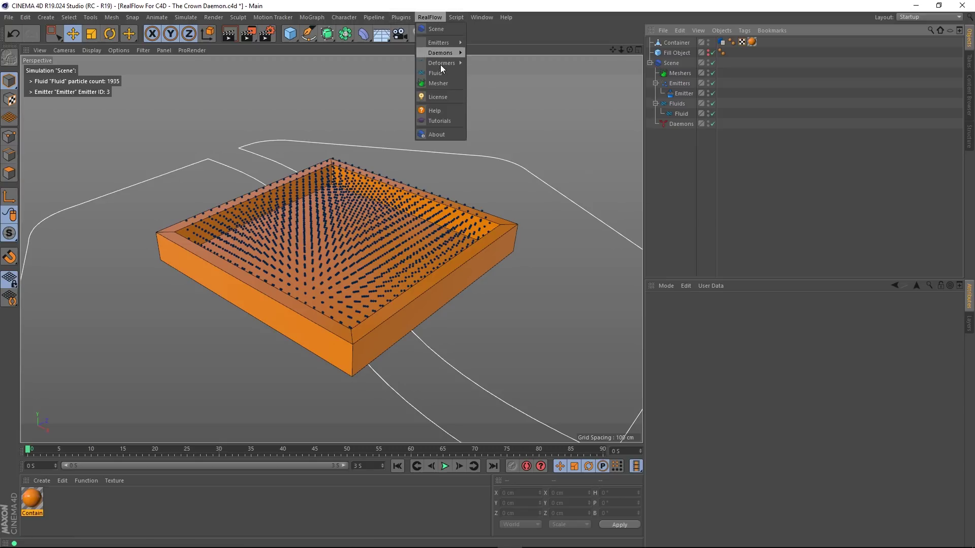
mouse_move(451, 53)
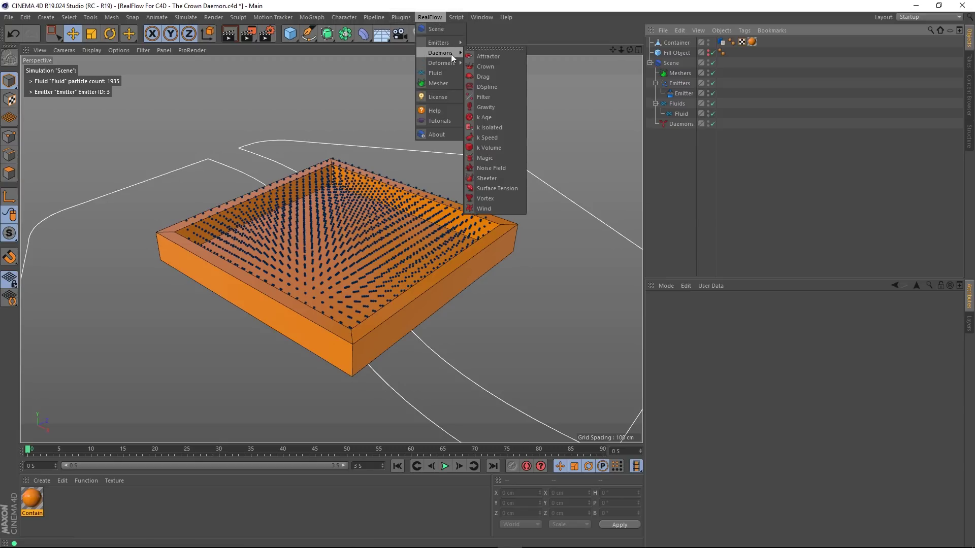
left_click(490, 107)
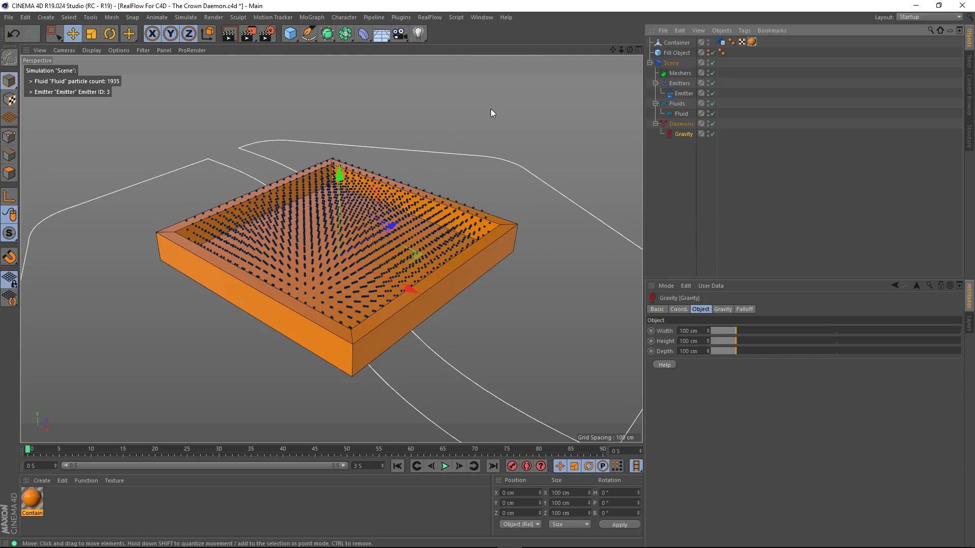
left_click(445, 466)
left_click(397, 466)
Step: Add a RealFlow Collider tag to the Container object
left_click(722, 41)
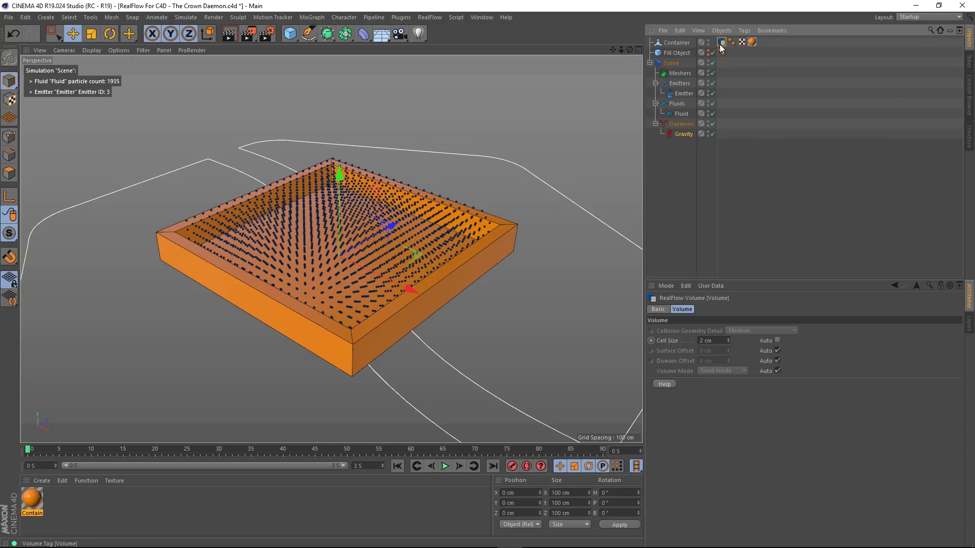
left_click(675, 44)
left_click(724, 200)
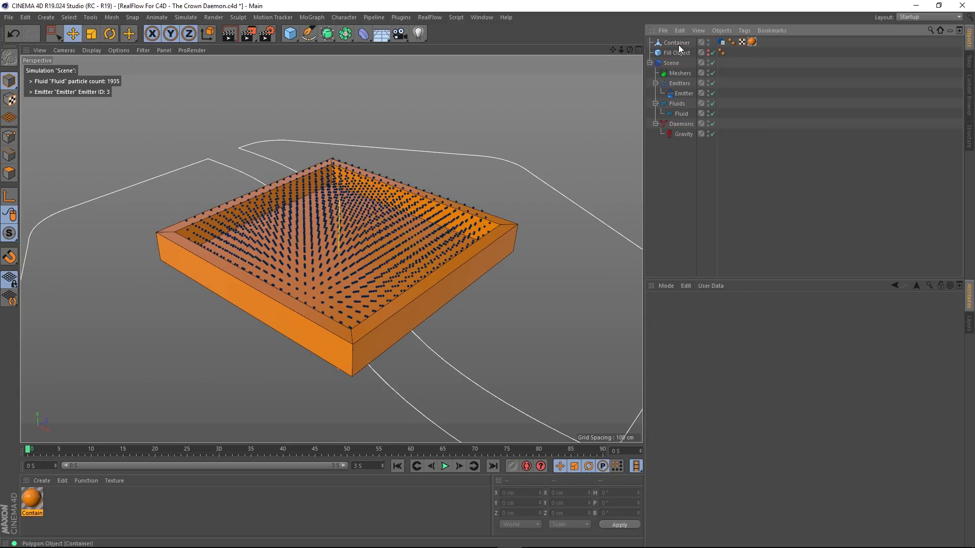
left_click(678, 43)
right_click(678, 43)
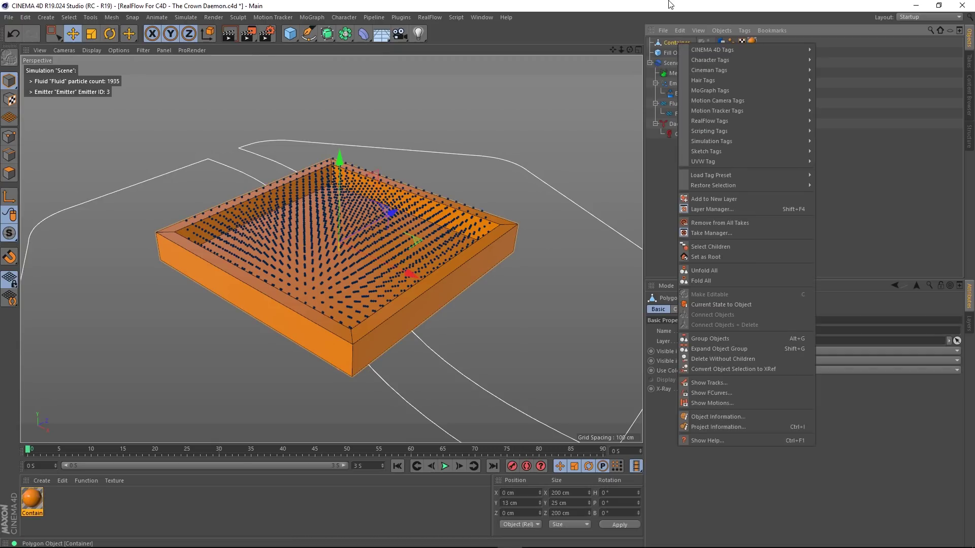
left_click(672, 2)
right_click(676, 42)
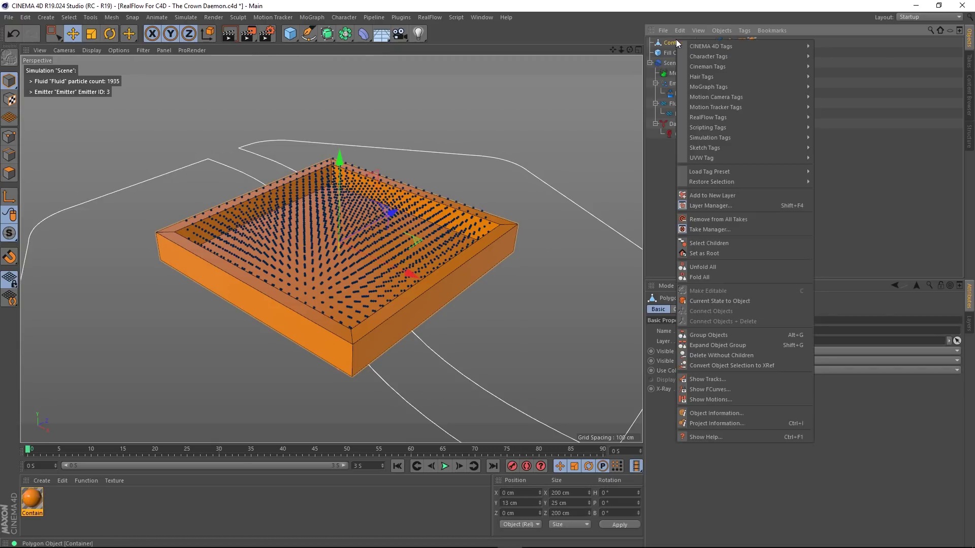
mouse_move(706, 128)
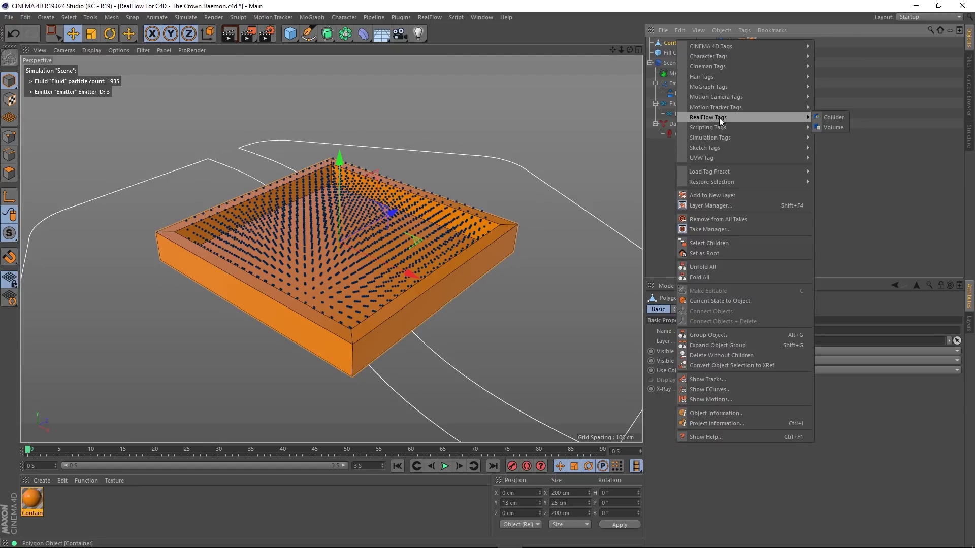
left_click(835, 117)
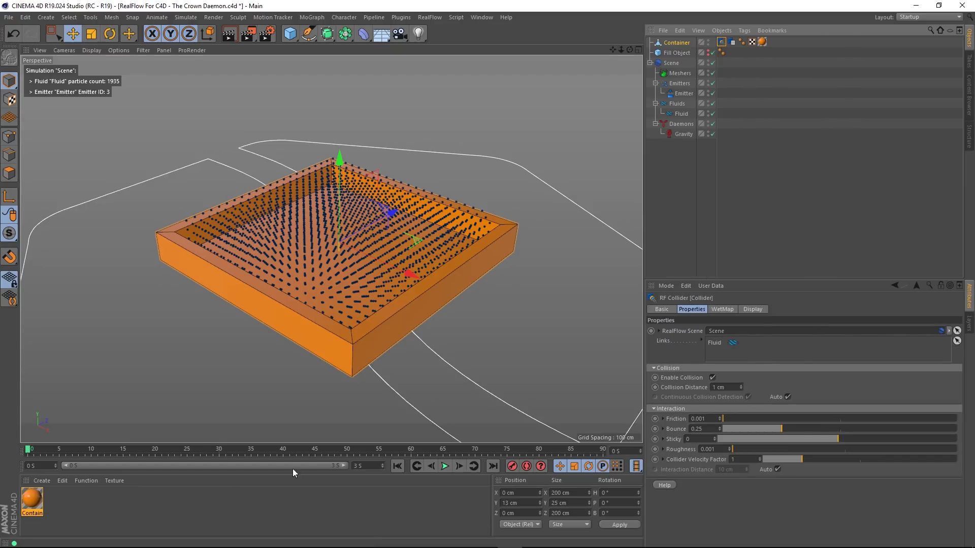
Step: Run the simulation to check how the fluid collides with the container, and replay it once from the first frame
left_click(444, 467)
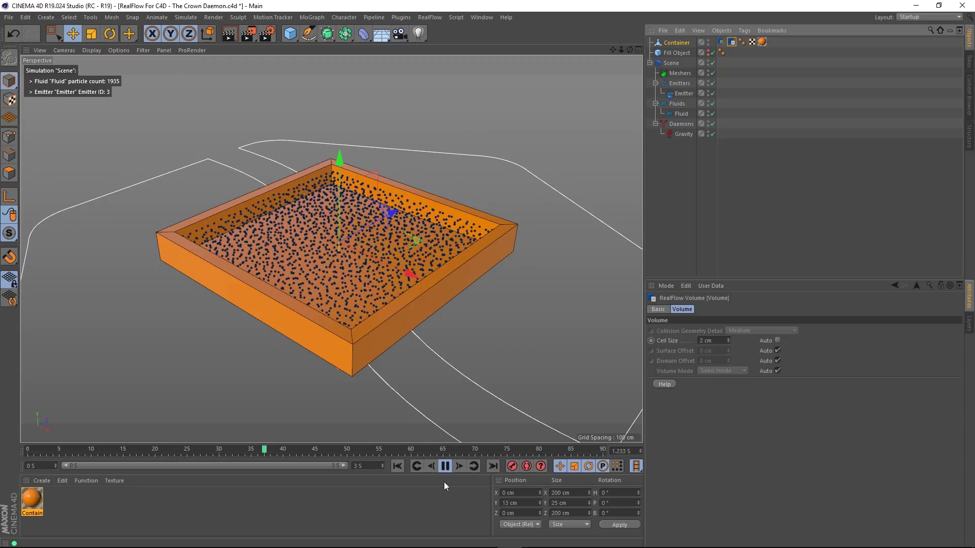
left_click(446, 466)
left_click(397, 467)
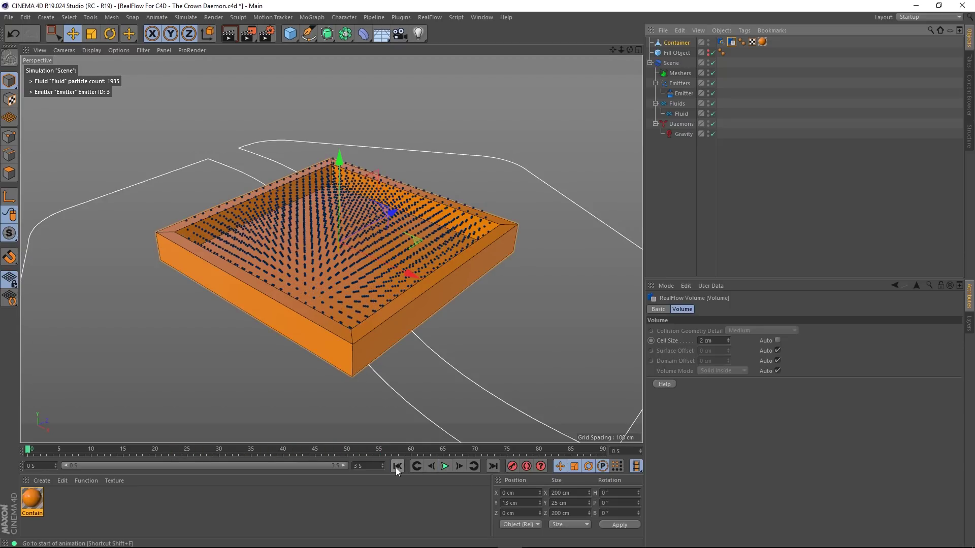
mouse_move(355, 291)
left_mouse_down("alt")
mouse_move(353, 229)
mouse_move(349, 283)
left_mouse_up("alt")
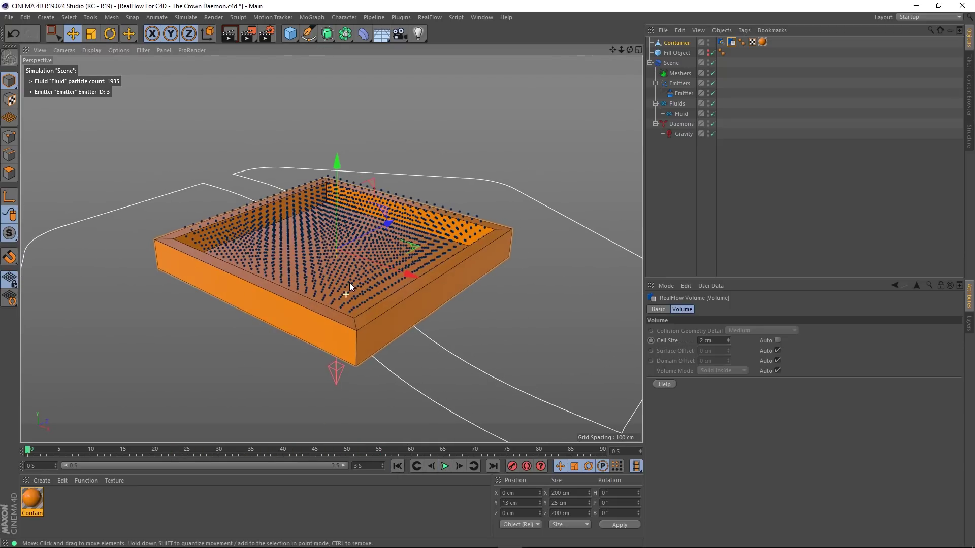
left_click(445, 466)
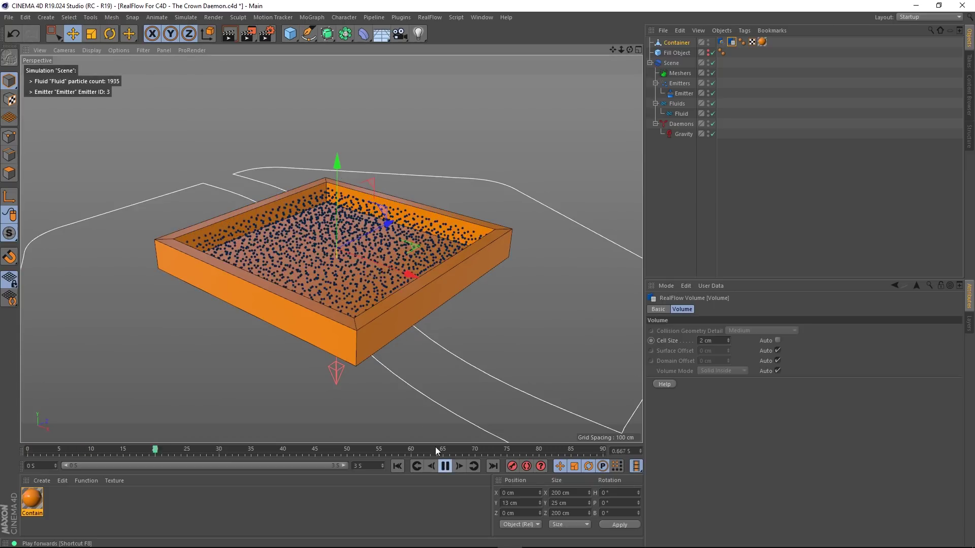
left_click_drag(358, 317, 354, 331, "alt")
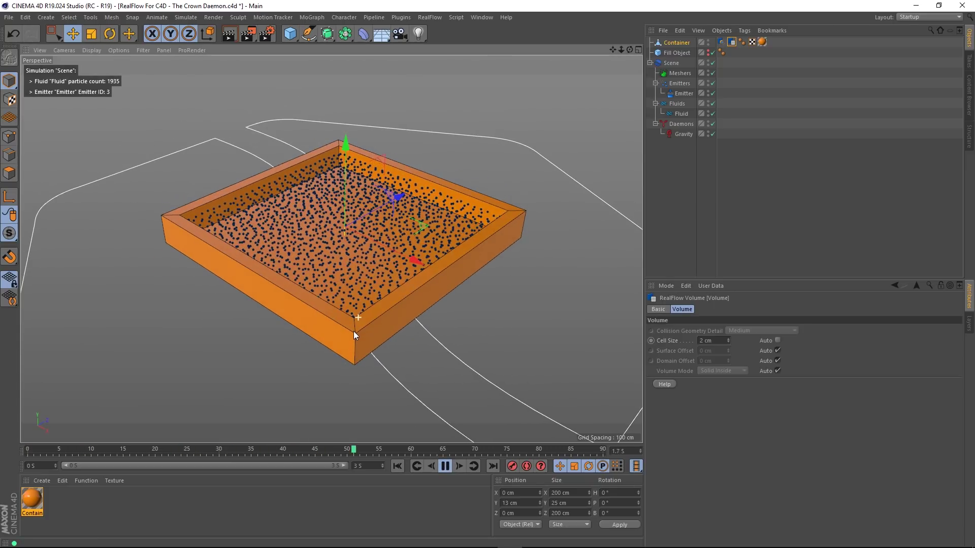
left_click(446, 471)
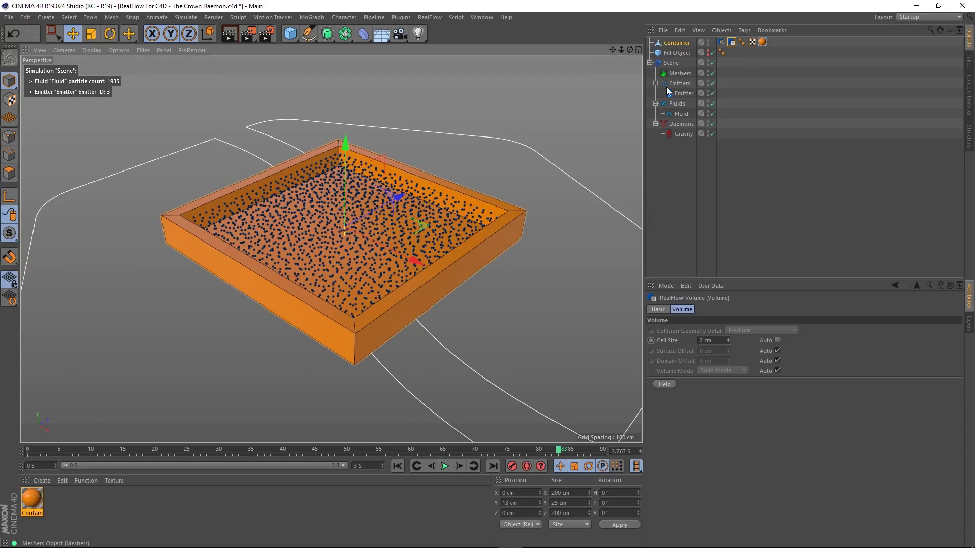
Step: Set the Fluid's resolution to 8, run the simulation from the first frame and stop it
left_click(681, 116)
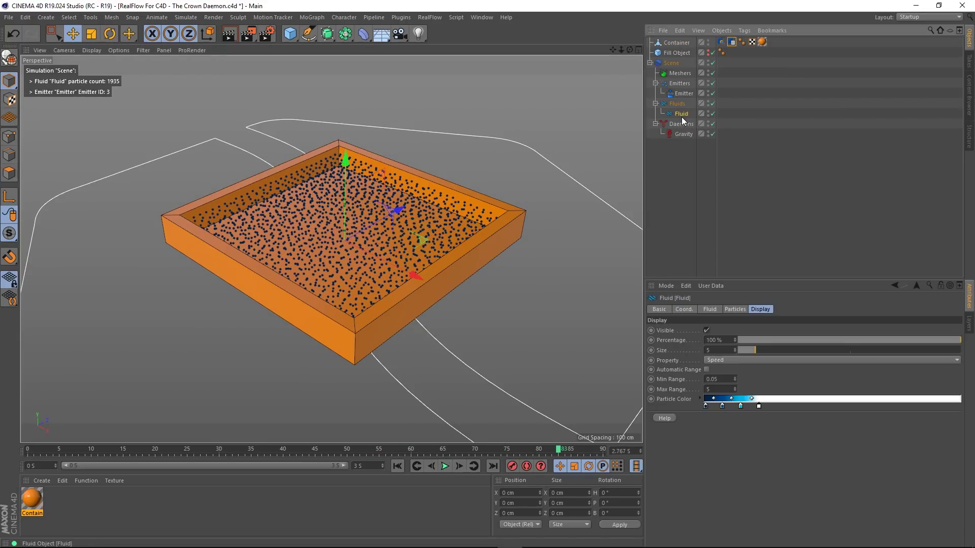
left_click(710, 310)
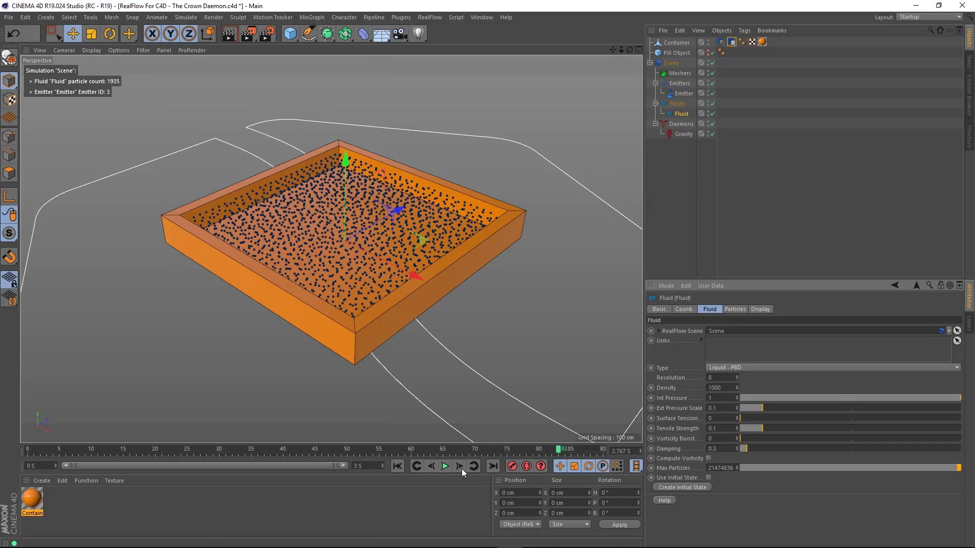
left_click(398, 467)
left_click(446, 466)
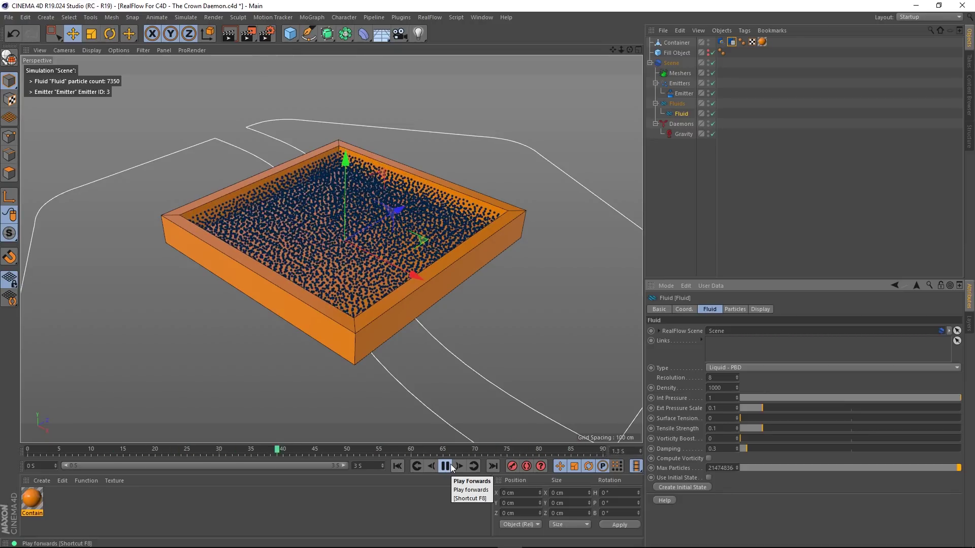
left_click(446, 466)
Step: Inspect the fluid in the container from several angles, and replay the simulation from the first frame to watch it settle
mouse_move(353, 312)
left_mouse_down("alt")
mouse_move(352, 281)
mouse_move(348, 306)
left_mouse_up("alt")
middle_click_drag(342, 271, 343, 275, "alt")
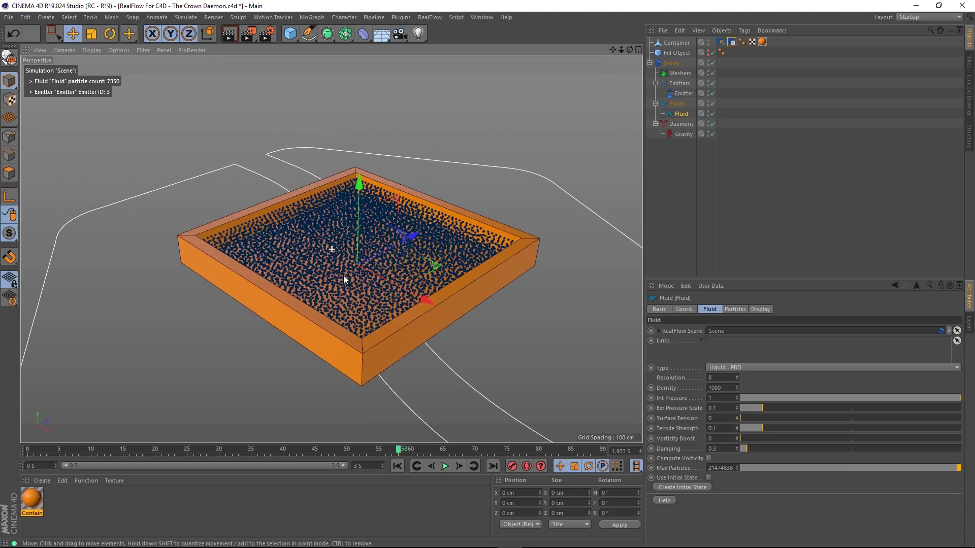
right_click_drag(343, 275, 370, 290, "alt")
left_click_drag(346, 312, 357, 314, "alt")
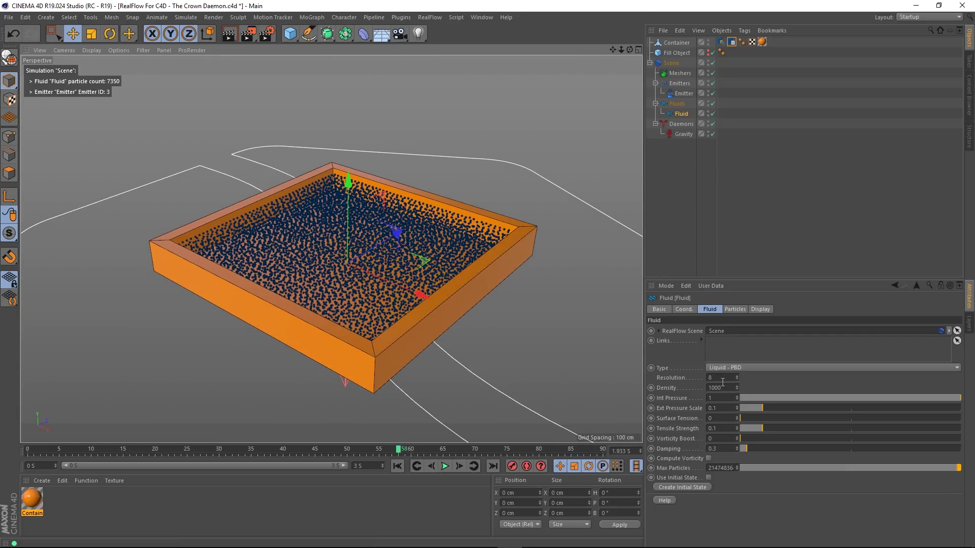
mouse_move(346, 315)
left_mouse_down("alt")
mouse_move(352, 342)
mouse_move(349, 325)
left_mouse_up("alt")
left_click(398, 466)
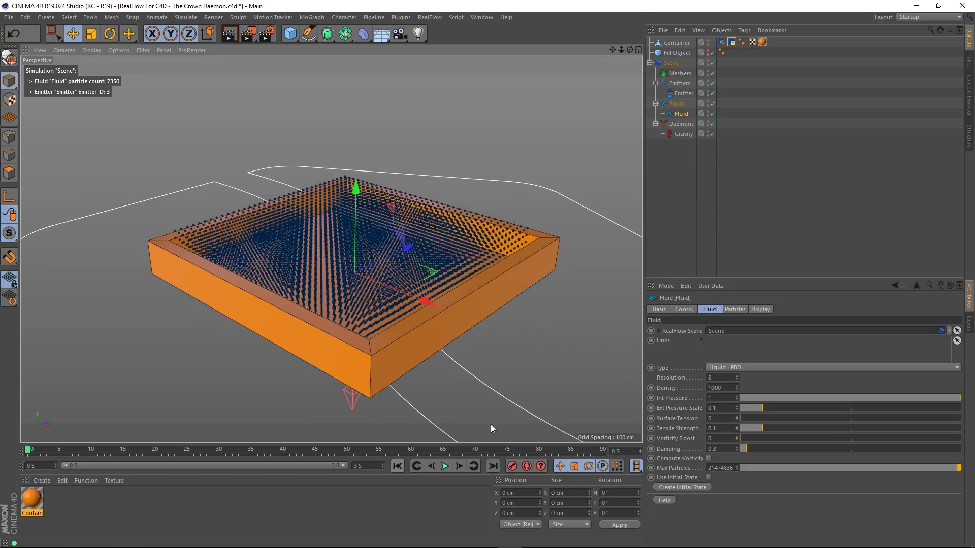
left_click(443, 466)
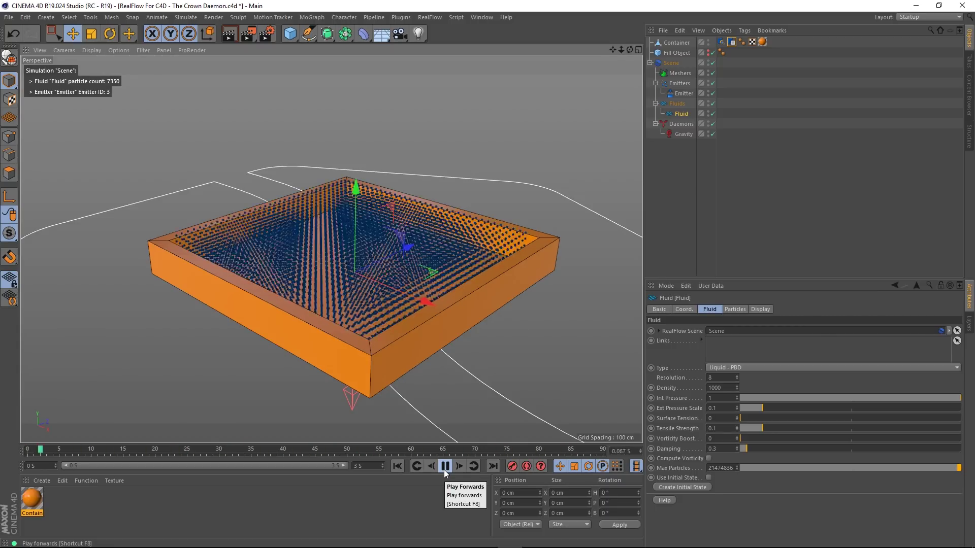
left_click(444, 466)
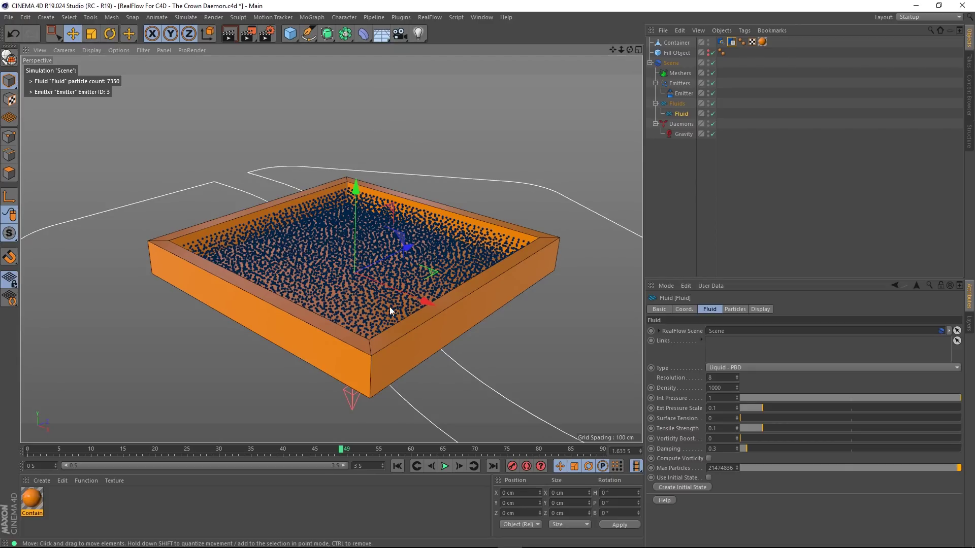
Step: Let the fluid settle from the first frame, create its initial state with Use Initial State enabled, and return to the first frame
left_click(398, 466)
left_click(445, 466)
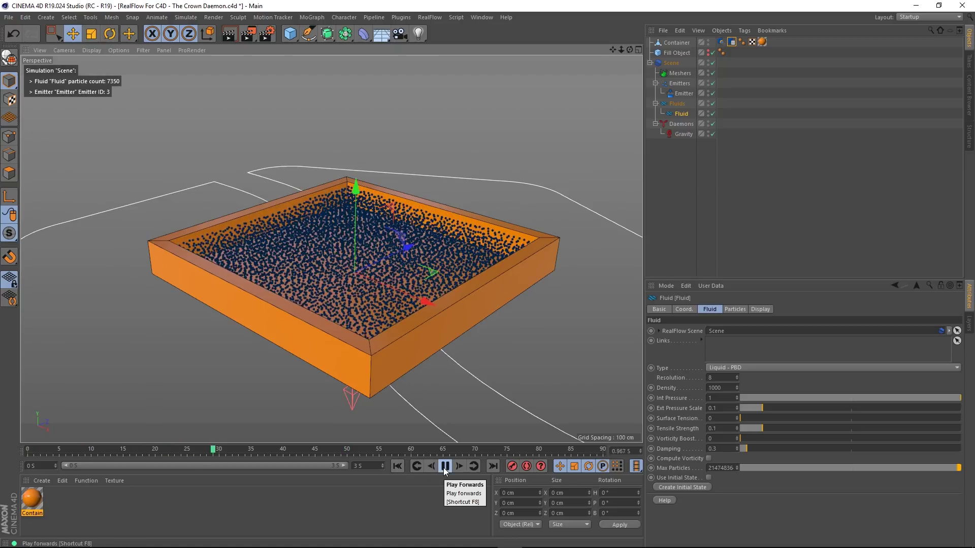
left_click(445, 467)
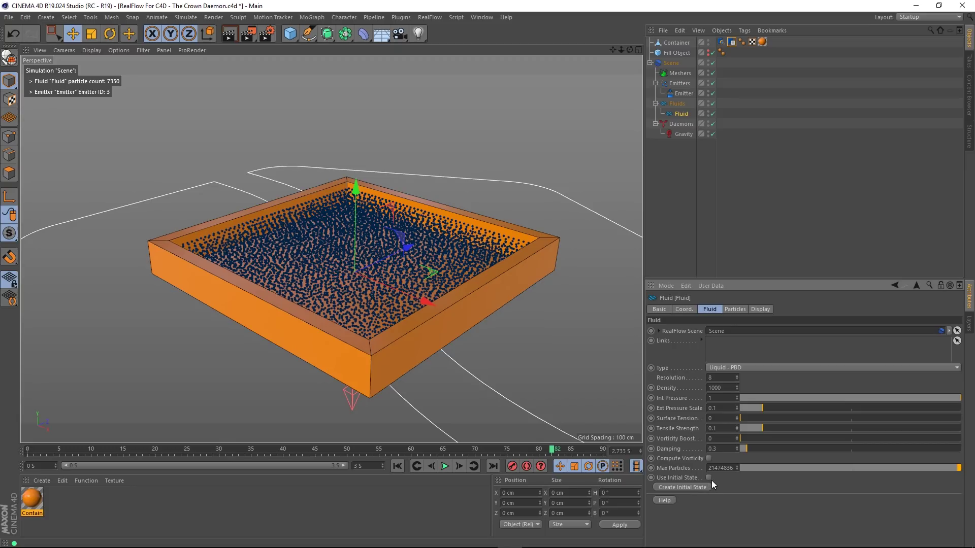
left_click(392, 466)
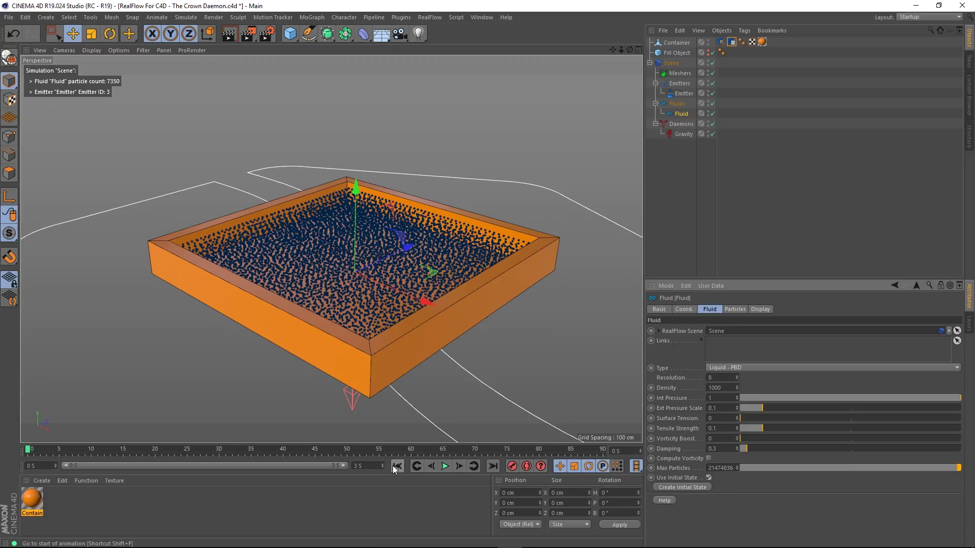
Step: Play the simulation from the stored initial state, stop it and return to the first frame
left_click(445, 466)
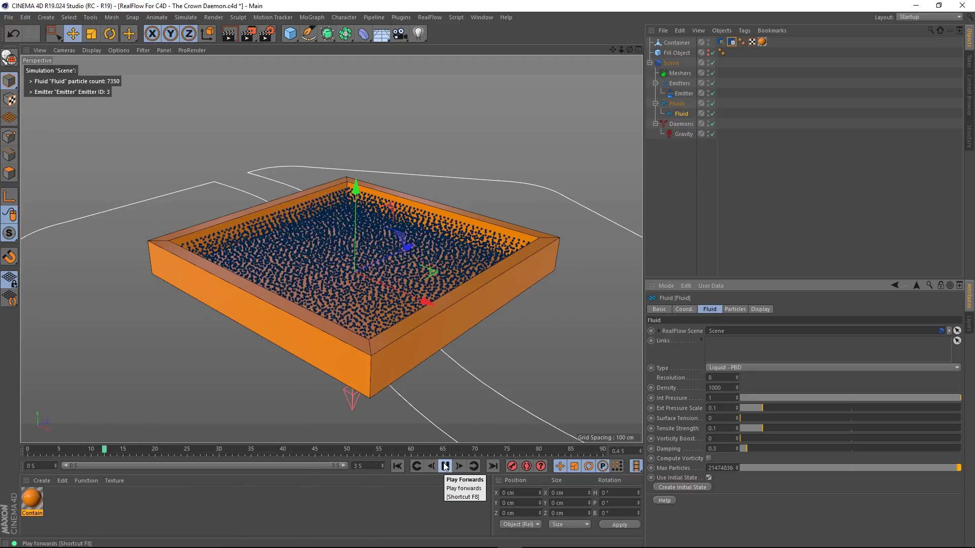
left_click(445, 465)
left_click(397, 466)
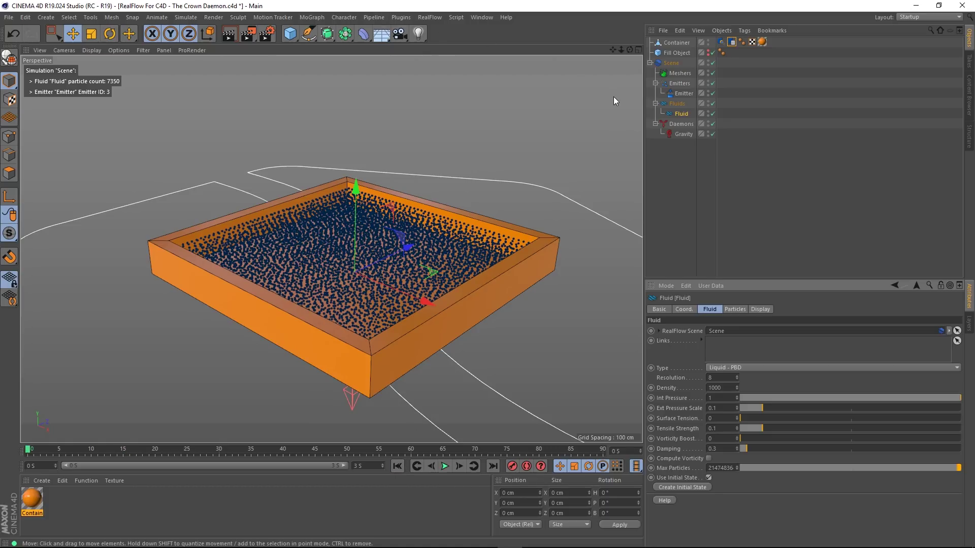
Step: Add a RealFlow Crown daemon to the scene
left_click(427, 16)
mouse_move(441, 52)
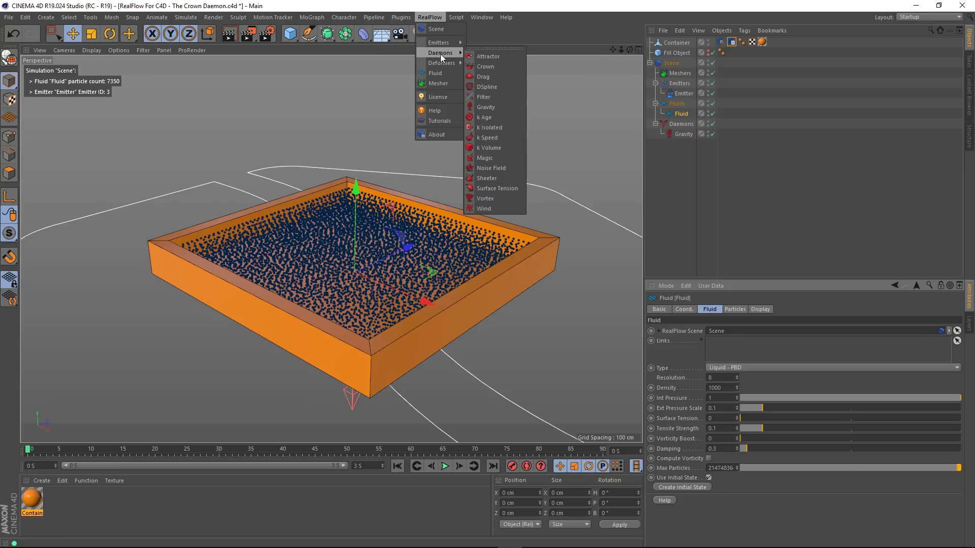
left_click(490, 66)
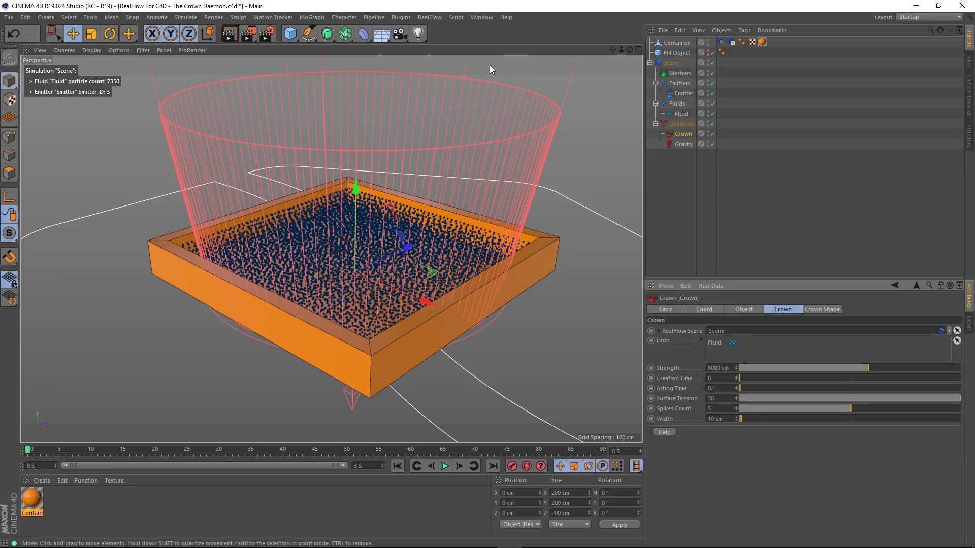
scroll(398, 198, "down", 3)
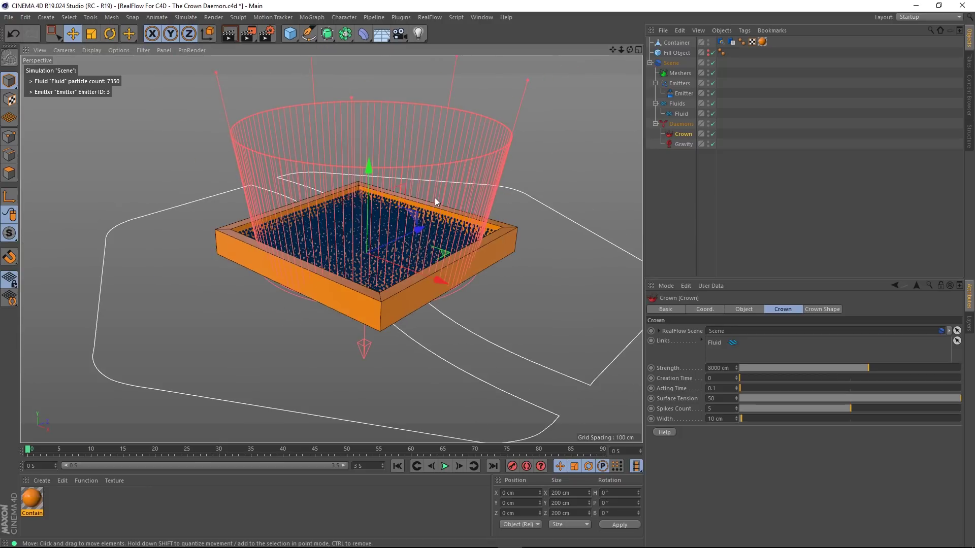
left_click_drag(434, 197, 408, 206, "alt")
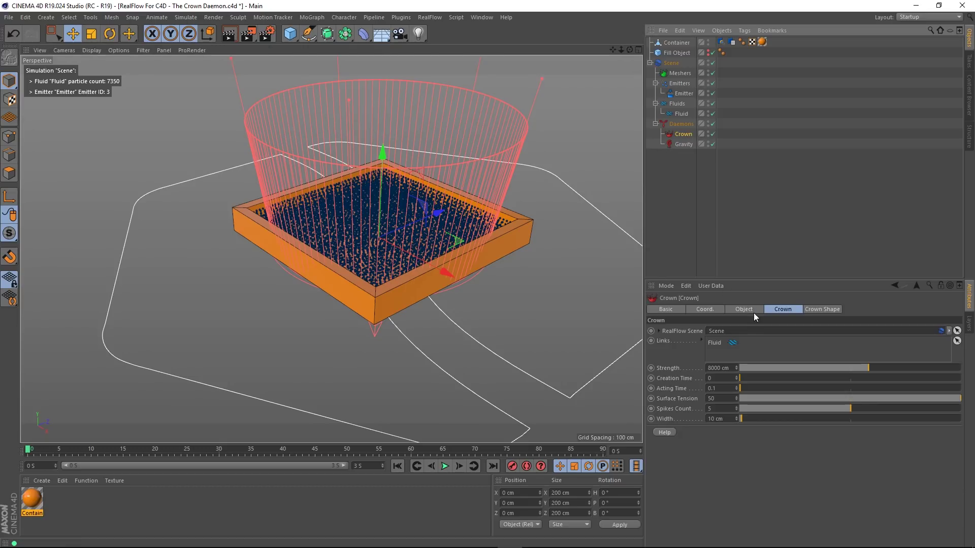
Step: Set the Crown daemon's width, height and depth to 100 cm each
left_click(734, 309)
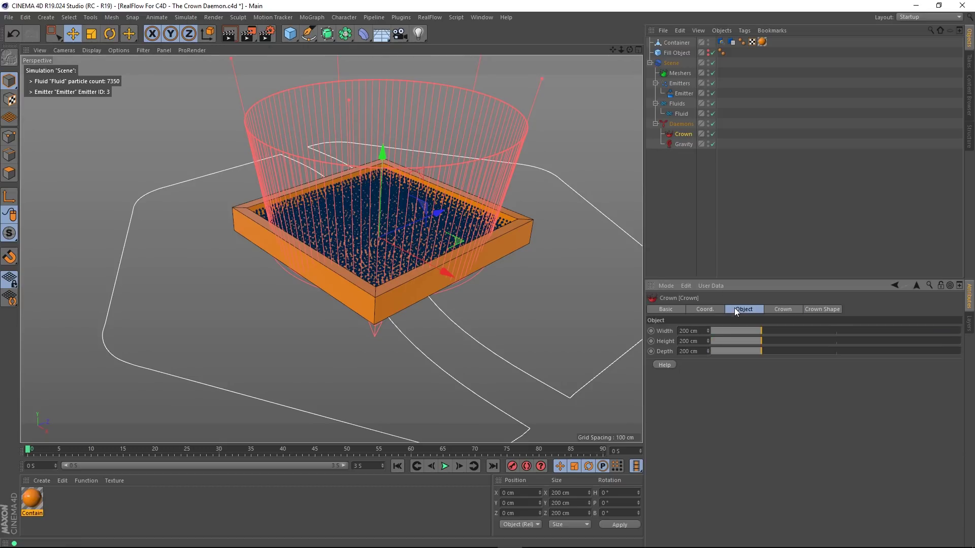
left_click(700, 331)
type("100")
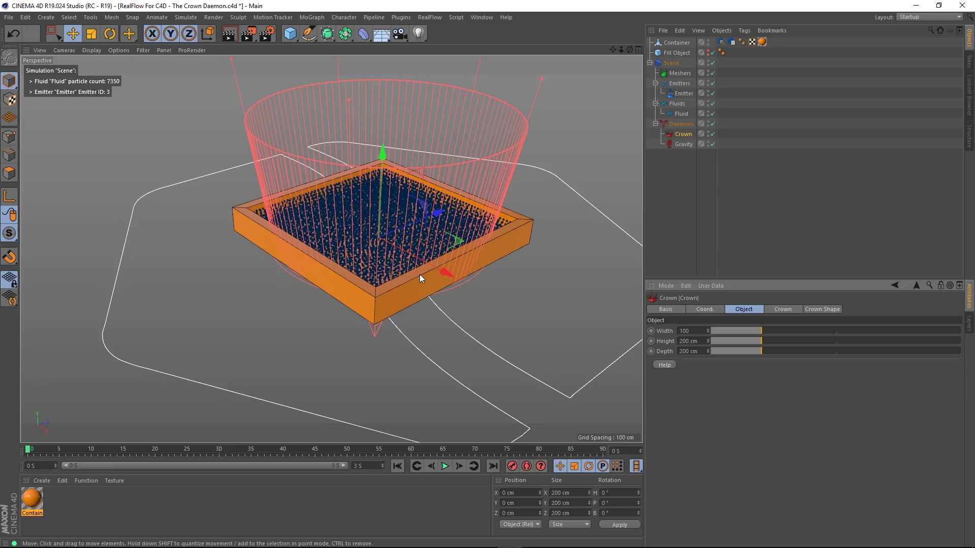
key("Return")
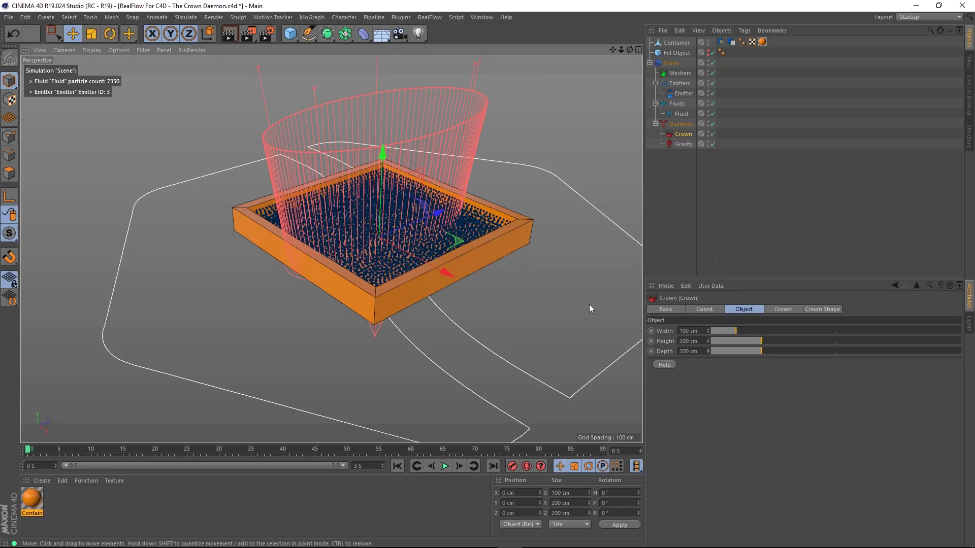
left_click(699, 342)
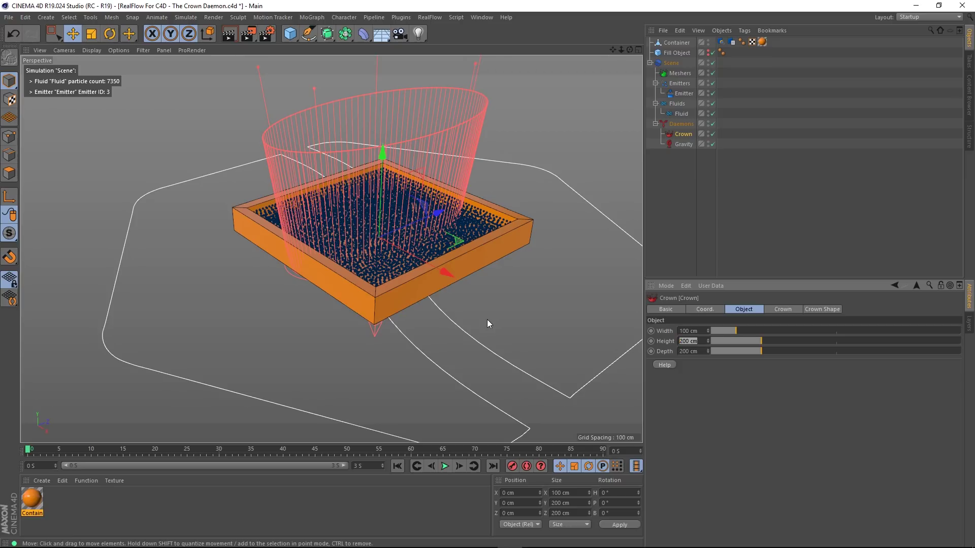
type("100")
key("Return")
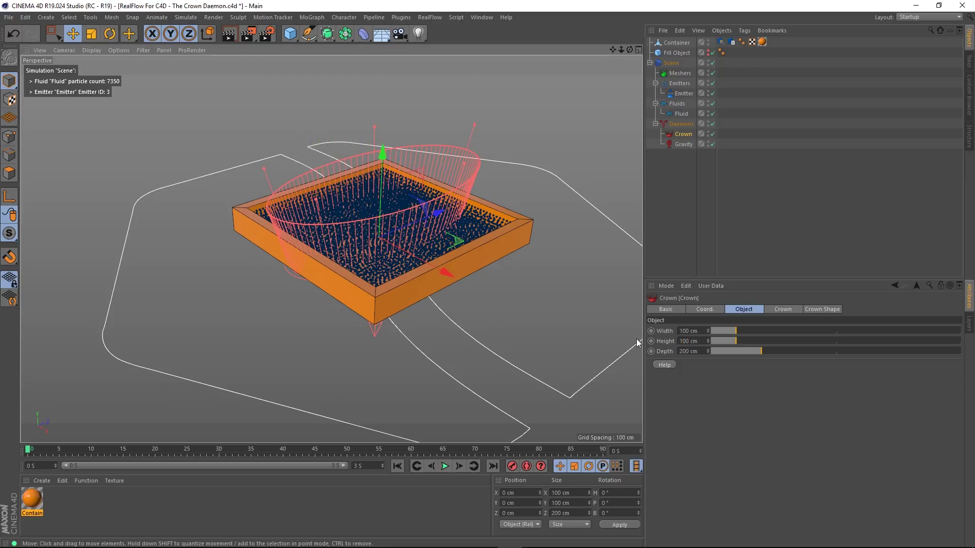
left_click(688, 352)
type("100")
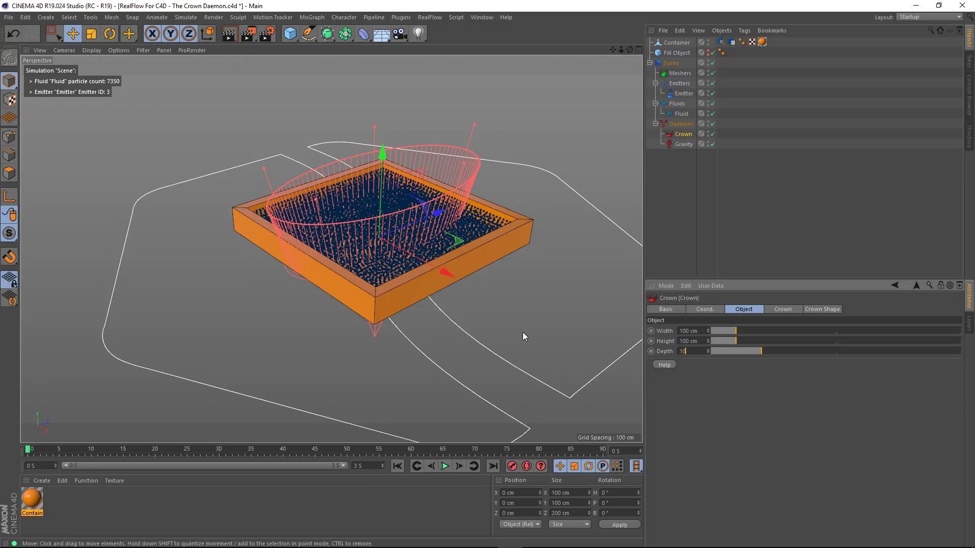
key("Return")
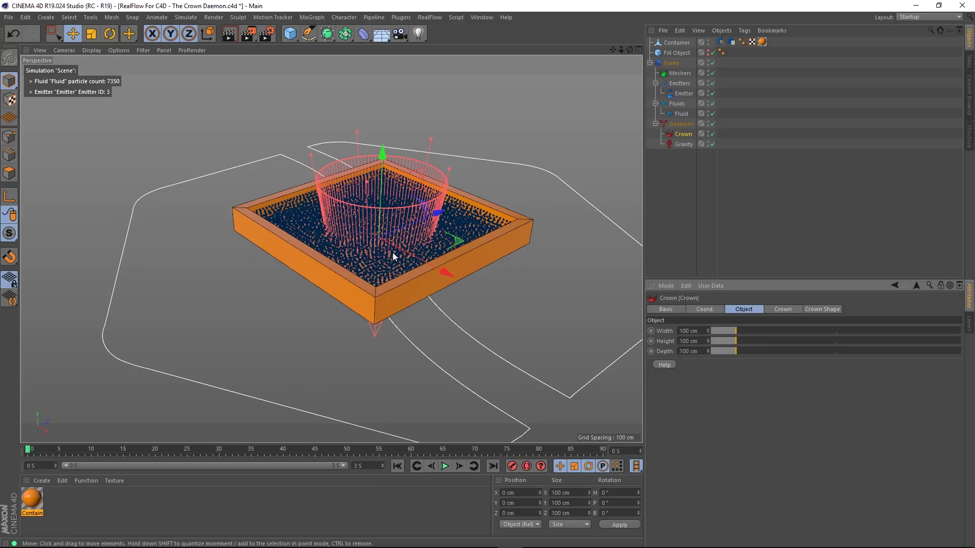
Step: In the front view, raise the Crown daemon along Y to about 12.9 cm so its base sits within the fluid
scroll(489, 222, "up", 1)
middle_click(544, 196)
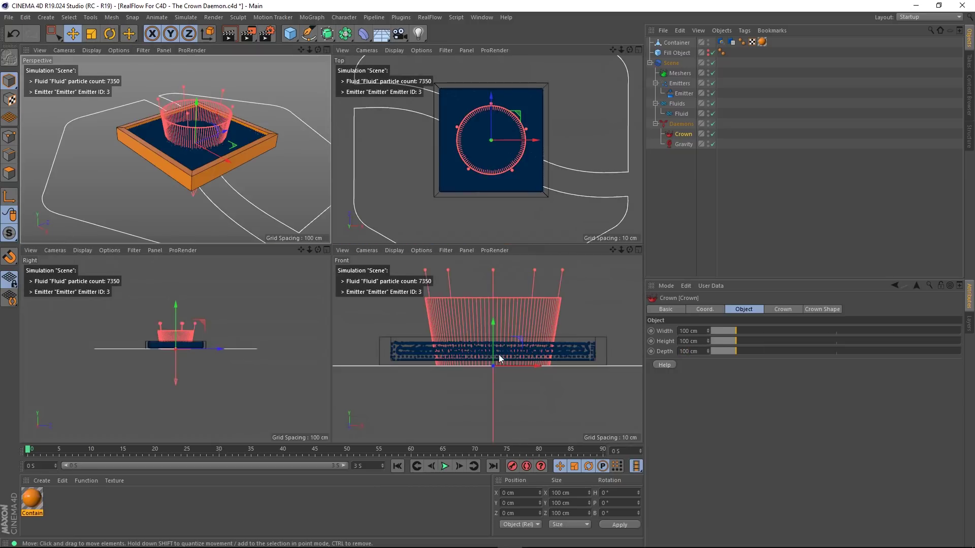
middle_click(494, 376)
scroll(384, 311, "up", 5)
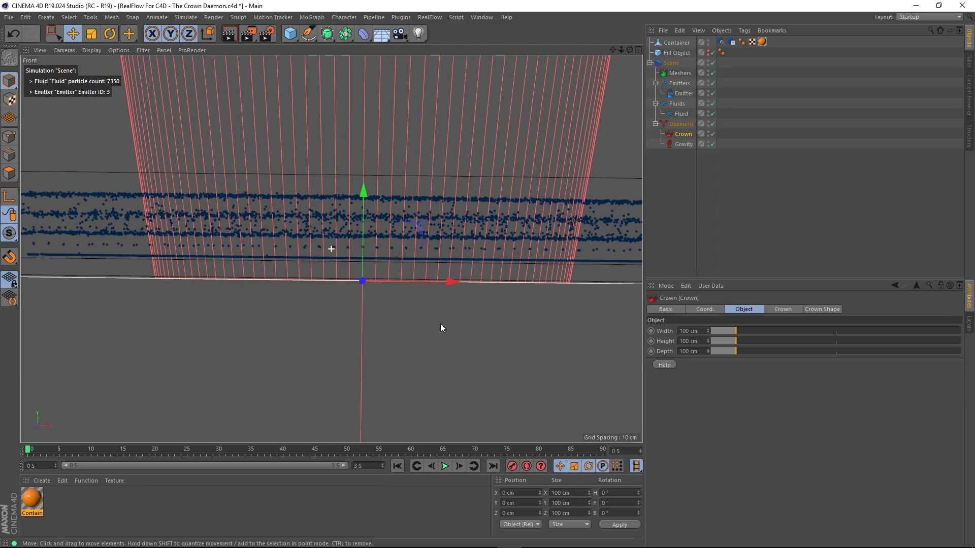
key("ctrl+shift+z")
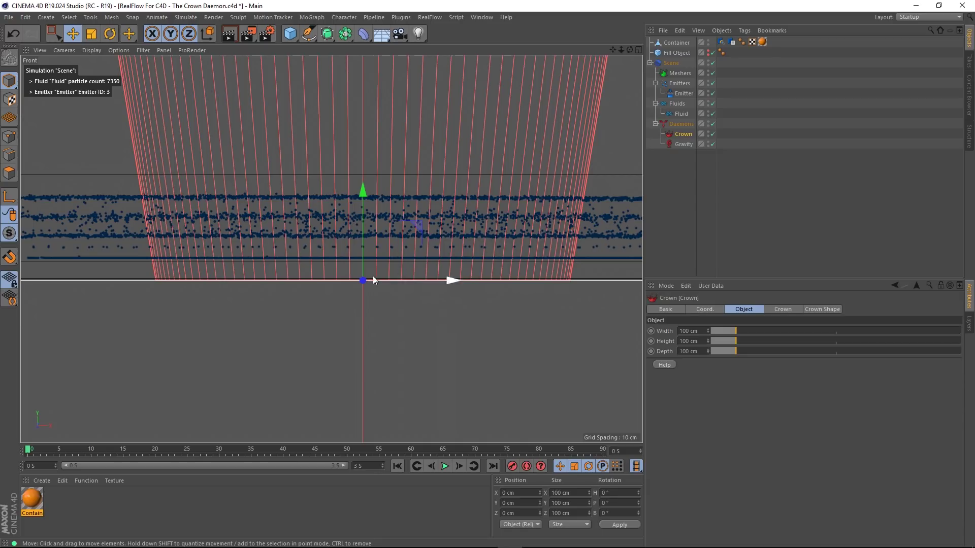
scroll(360, 261, "down", 3)
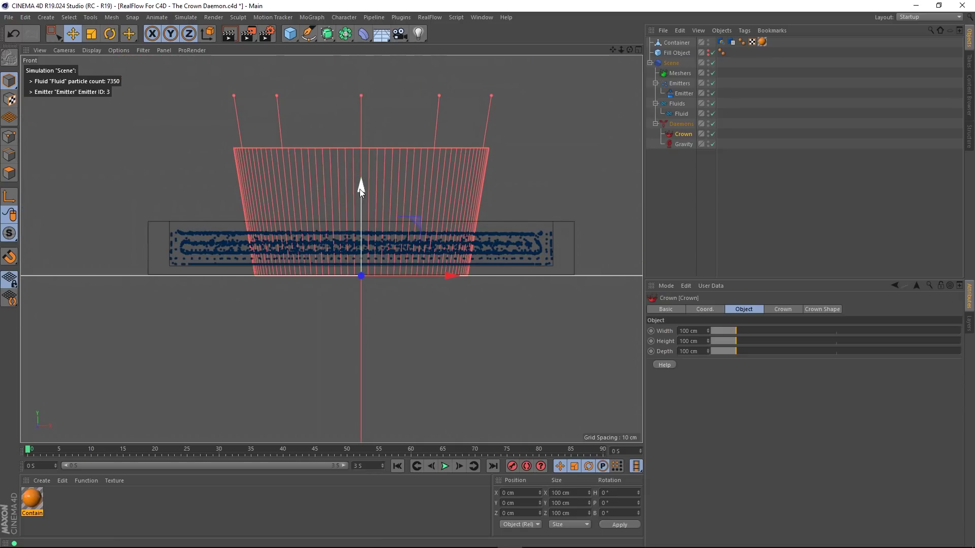
left_click_drag(362, 201, 374, 169)
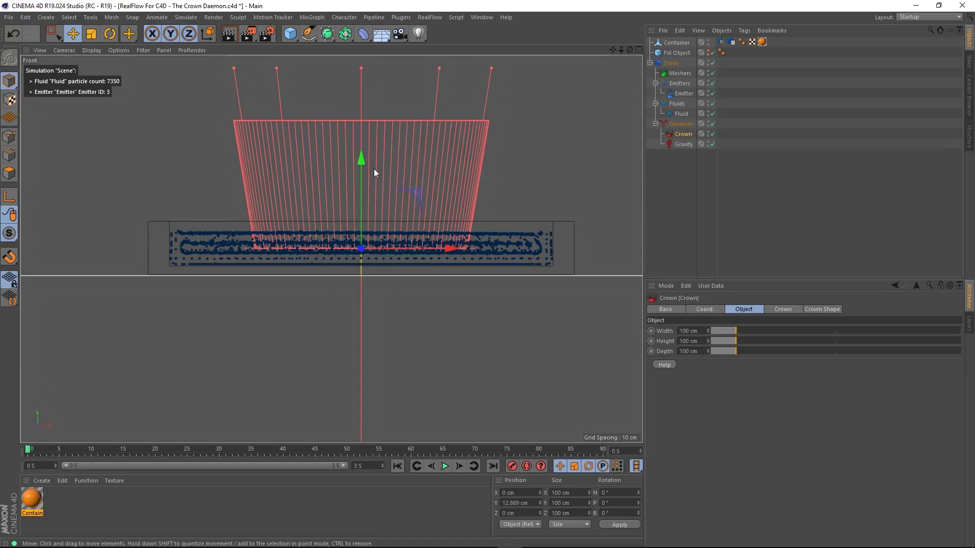
Step: Play the simulation in the perspective view to check the crown's effect on the fluid, stopping at about frame 24
middle_click(532, 158)
middle_click(250, 194)
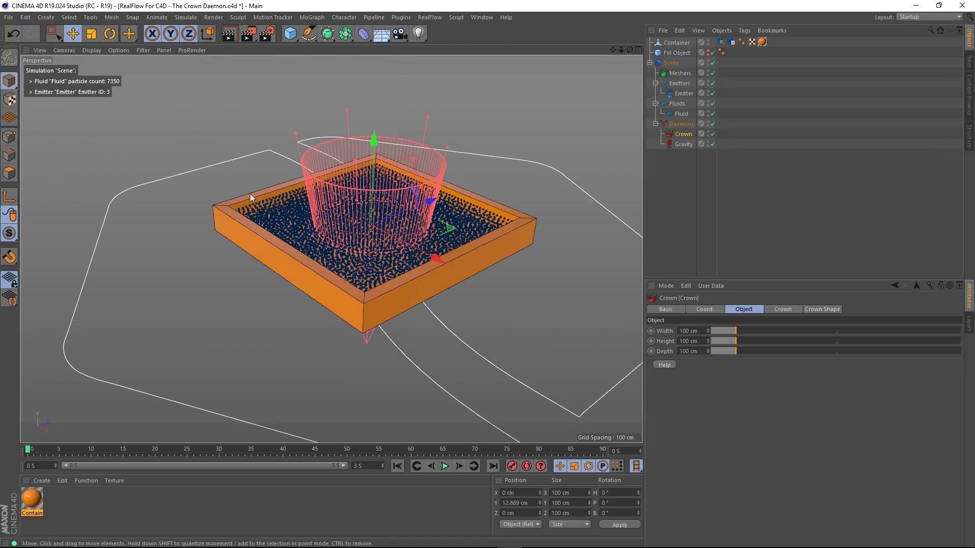
scroll(390, 245, "up", 3)
left_click_drag(386, 264, 395, 283, "alt")
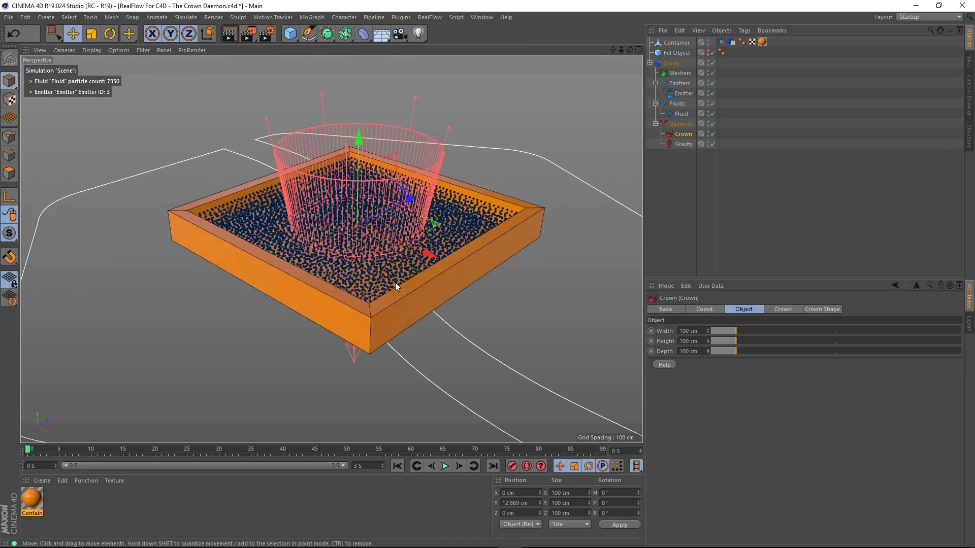
left_click(444, 466)
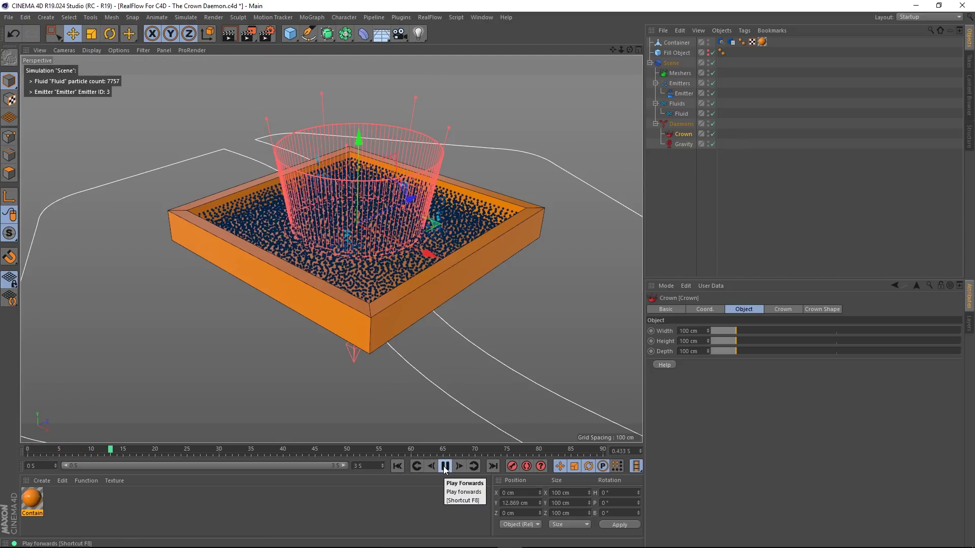
left_click(445, 467)
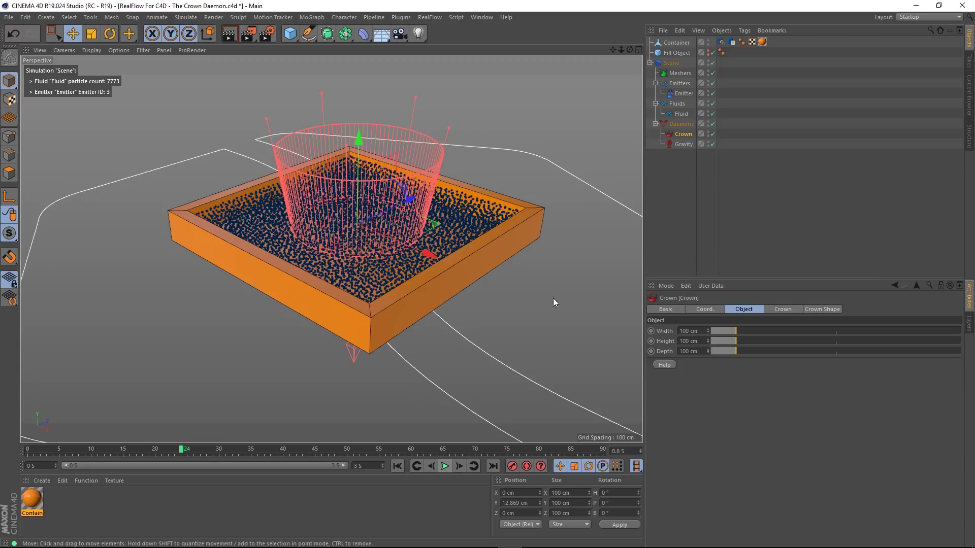
Step: Hide the Crown daemon's guide in the viewport, replay the simulation from the first frame and return to the start
left_click(708, 133)
left_click(708, 132)
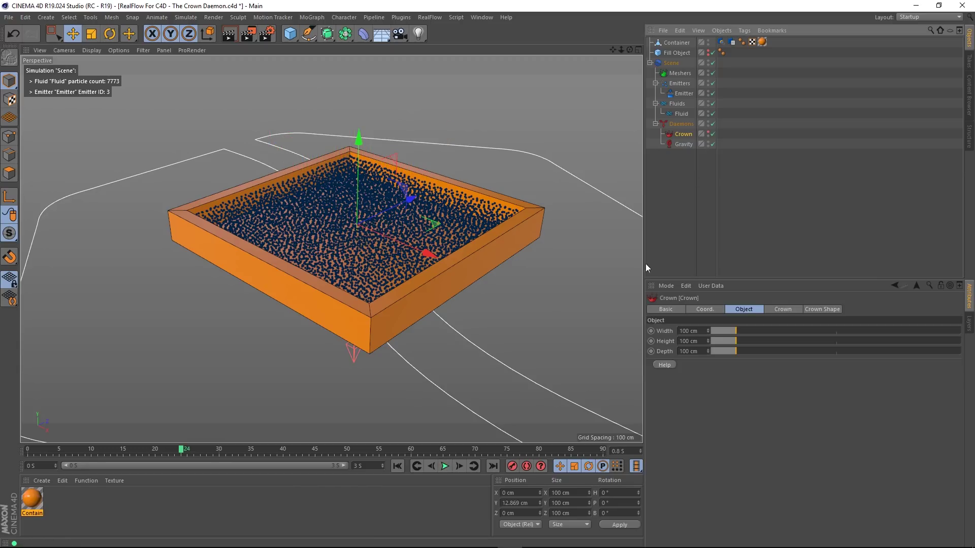
left_click(400, 466)
left_click(445, 466)
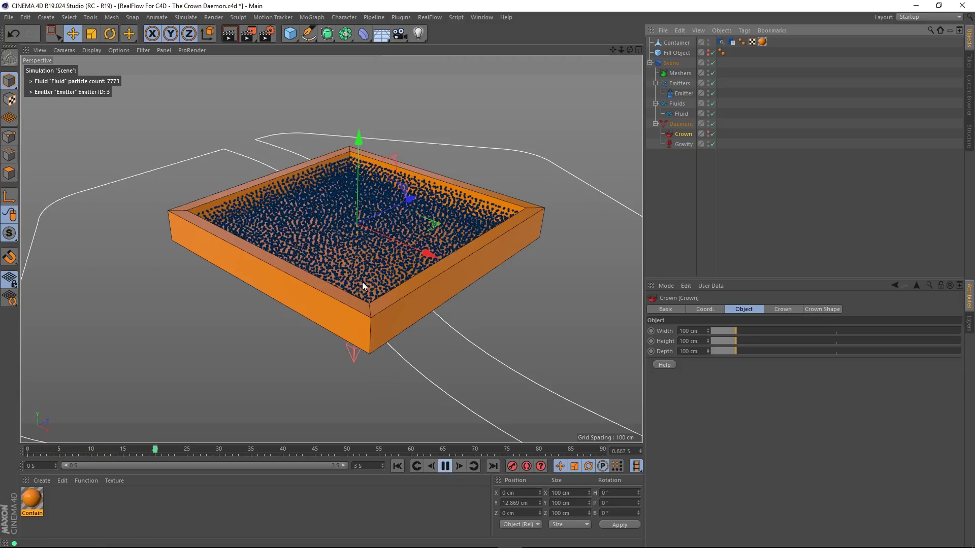
left_click(445, 467)
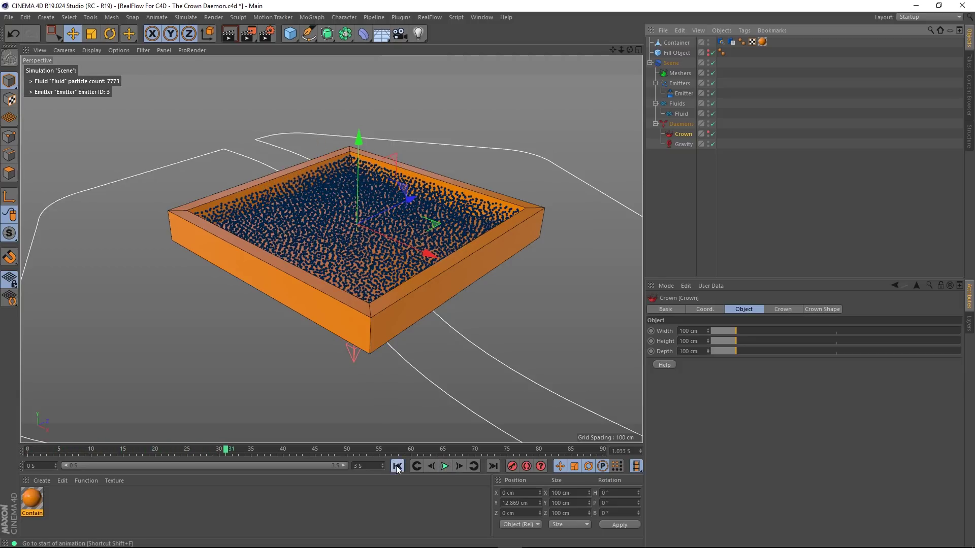
left_click(397, 466)
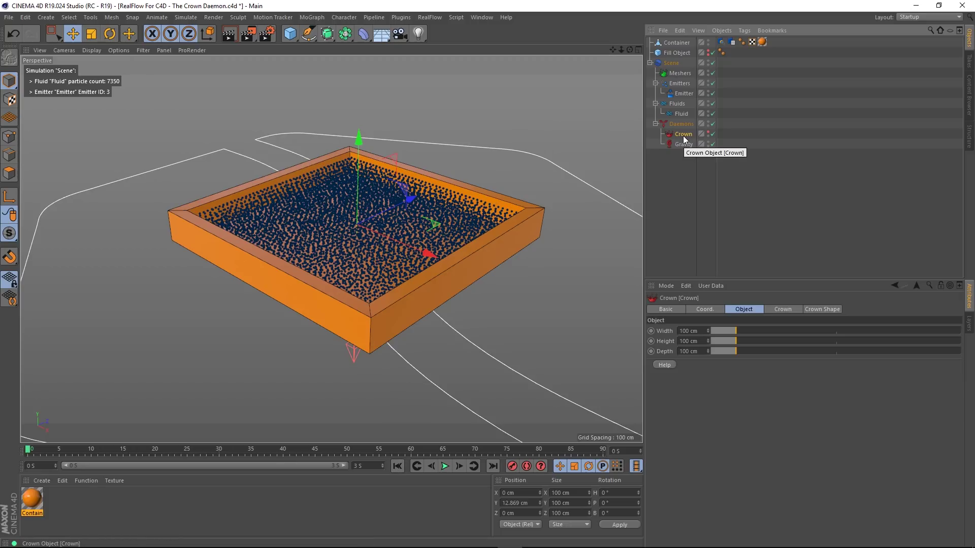
Step: Set the Crown daemon's strength to 13000 cm and play the simulation to about frame 59
left_click(778, 309)
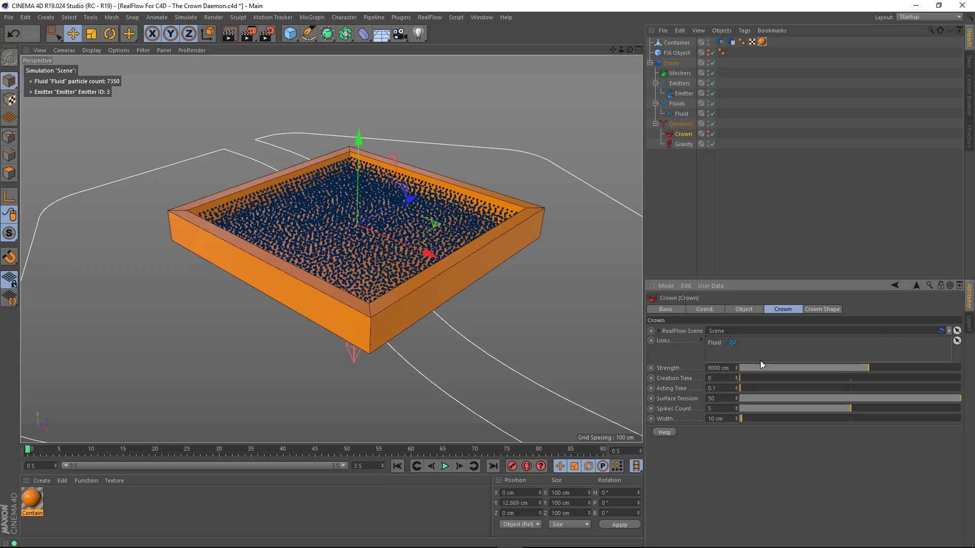
left_click_drag(731, 370, 681, 365)
type("13000")
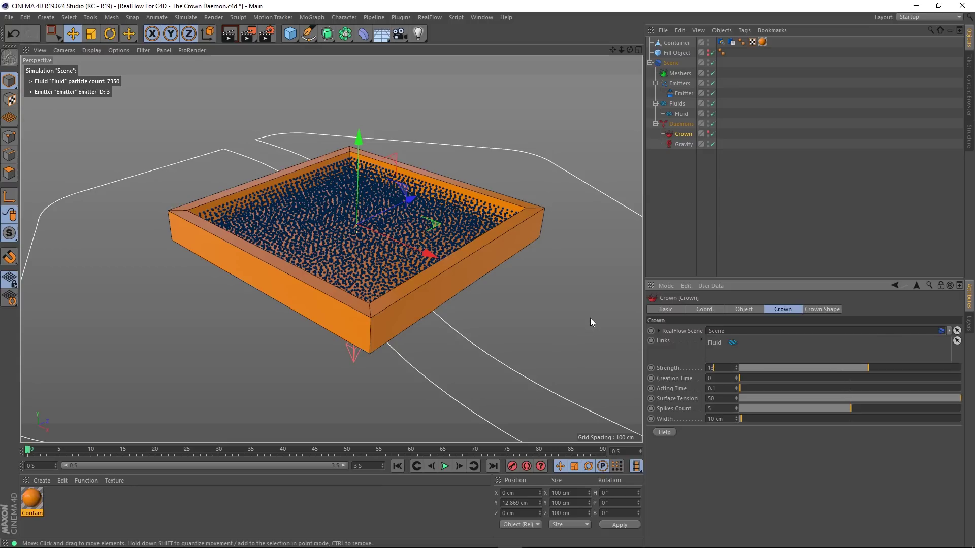
key("Return")
left_click(446, 466)
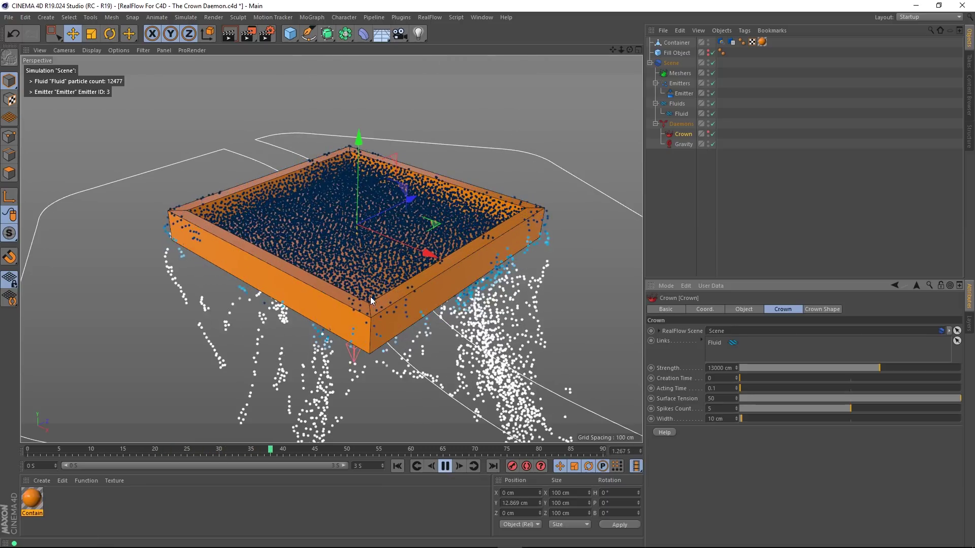
mouse_move(358, 294)
left_mouse_down("alt")
mouse_move(346, 278)
mouse_move(353, 292)
left_mouse_up("alt")
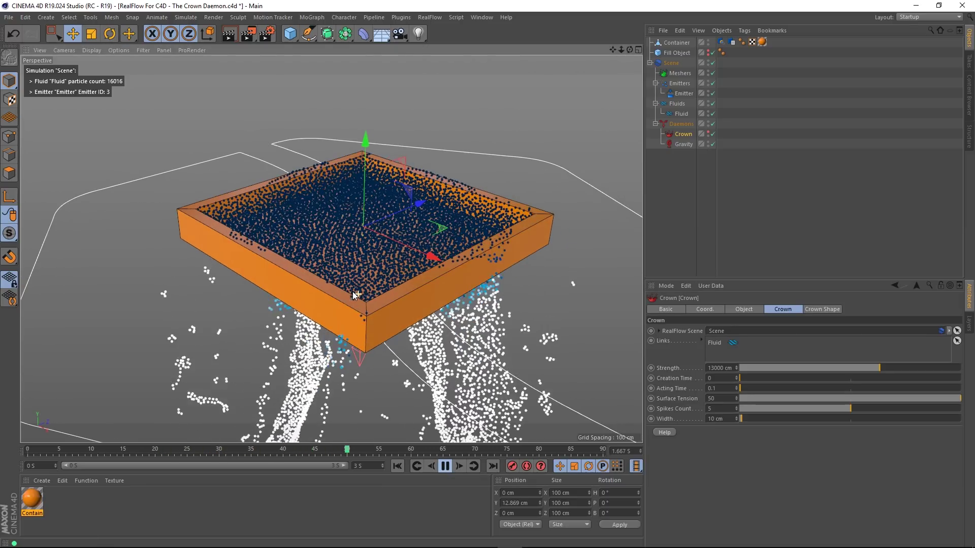
left_click(445, 466)
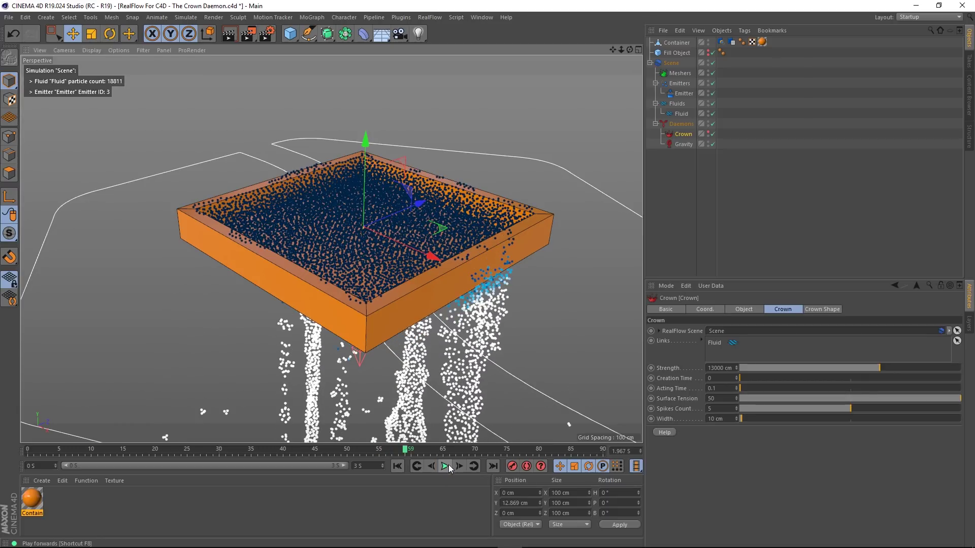
Step: Examine the fluid in and below the container from above and from the sides
left_click_drag(442, 264, 404, 226, "alt")
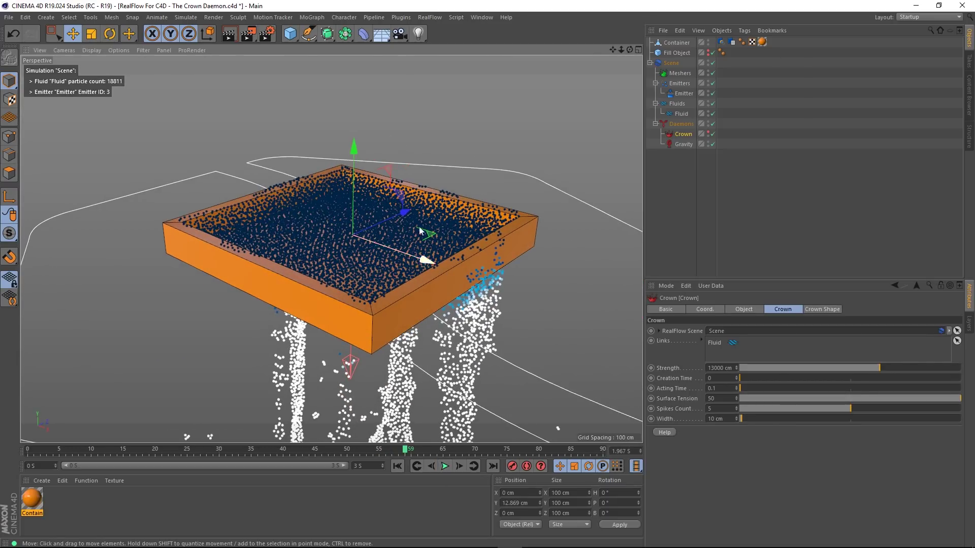
left_click_drag(446, 262, 497, 273, "alt")
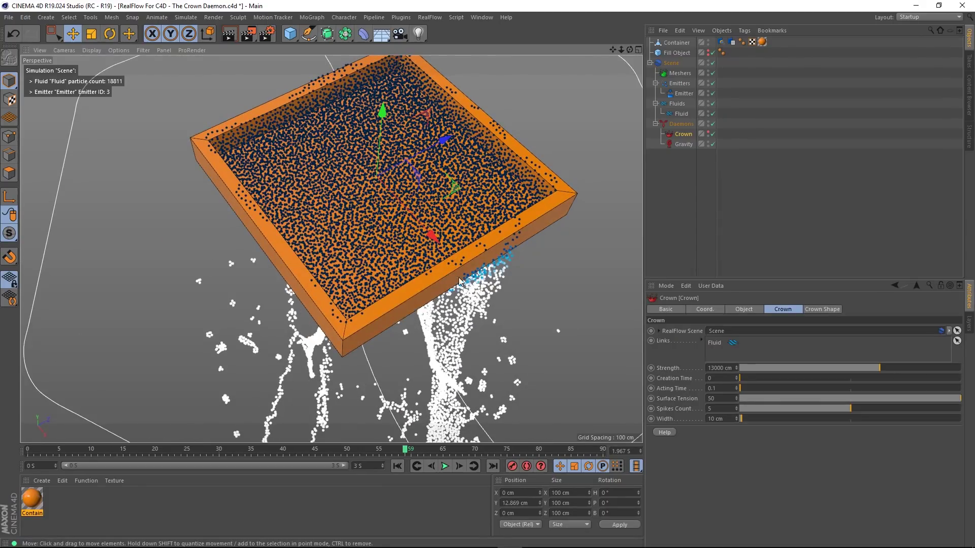
left_click_drag(442, 324, 441, 215, "alt")
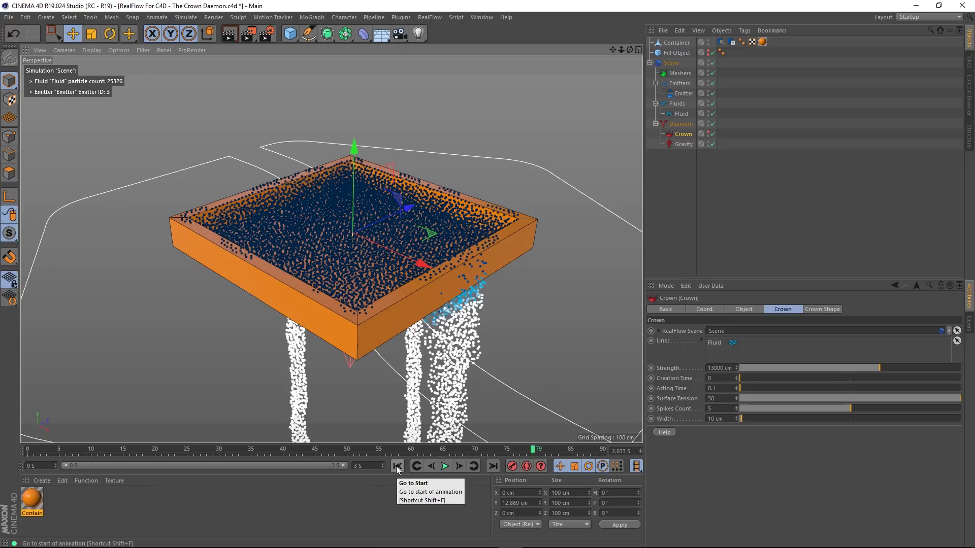
scroll(336, 319, "down", 8)
left_click_drag(327, 290, 324, 361, "alt")
scroll(335, 351, "up", 4)
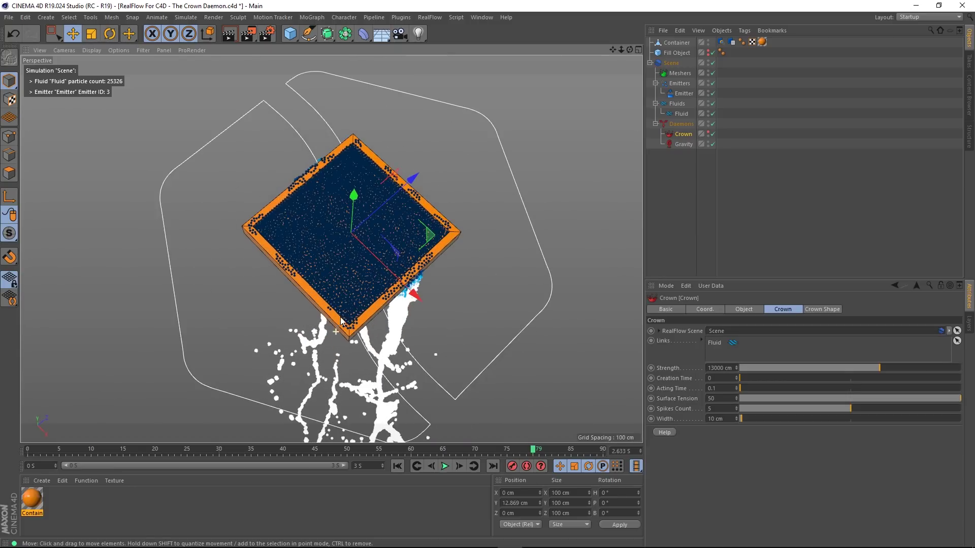
left_click_drag(346, 311, 359, 229, "alt")
scroll(361, 309, "up", 3)
scroll(361, 309, "up", 3)
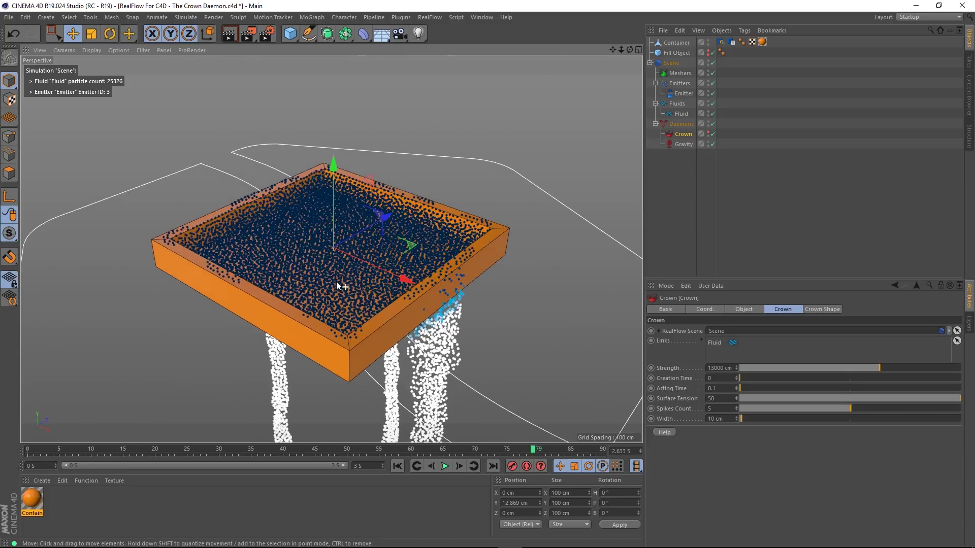
middle_click_drag(337, 281, 355, 282, "alt")
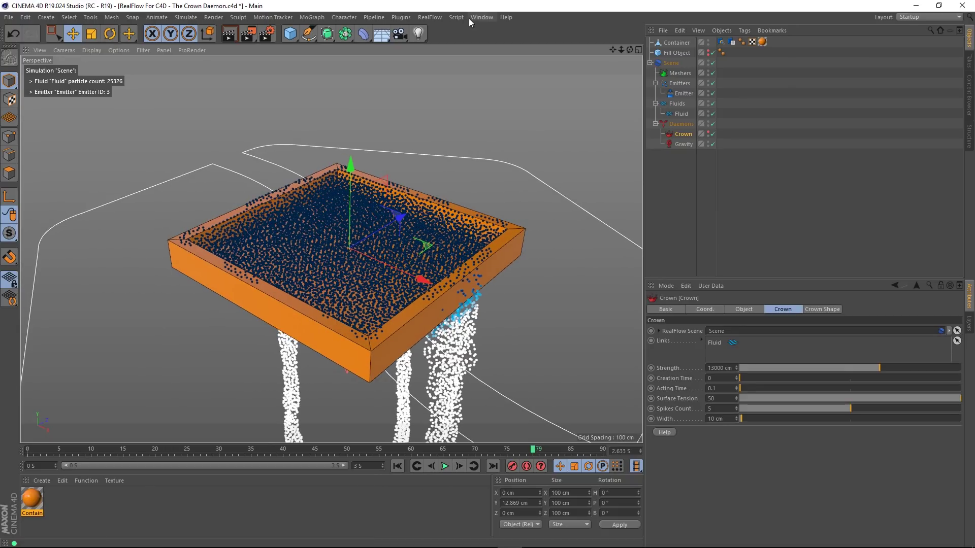
Step: Add a k Volume daemon to the scene and bring its whole bounding volume around the container into view
left_click(428, 17)
mouse_move(444, 52)
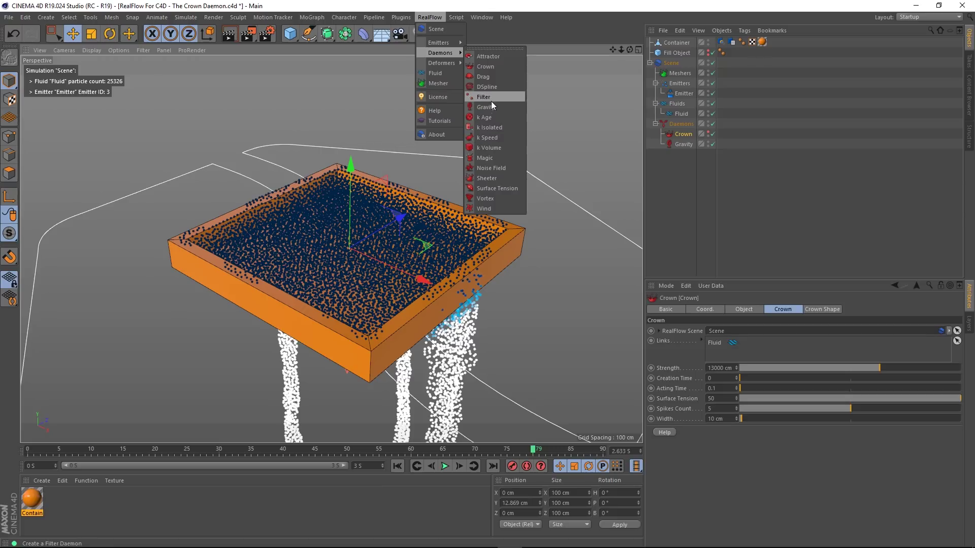
left_click(489, 148)
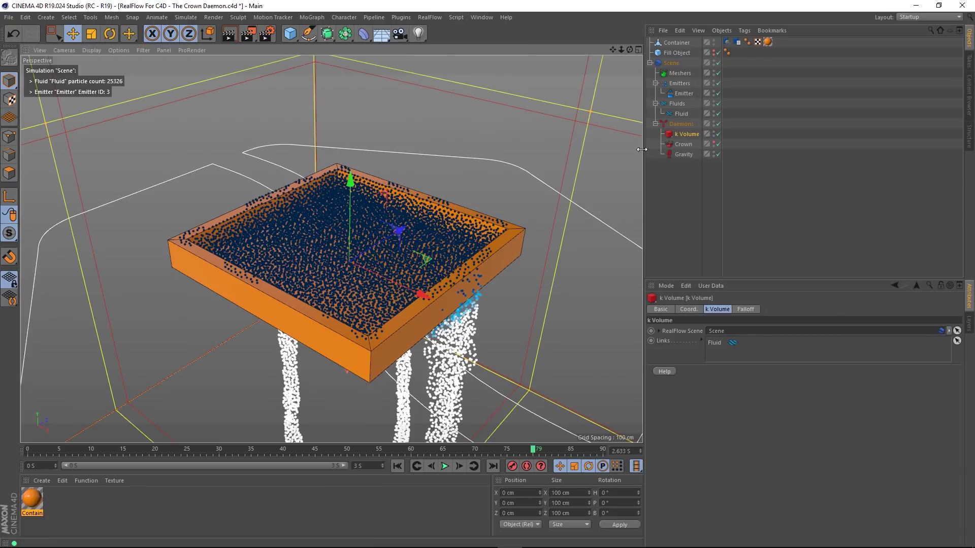
scroll(444, 159, "down", 10)
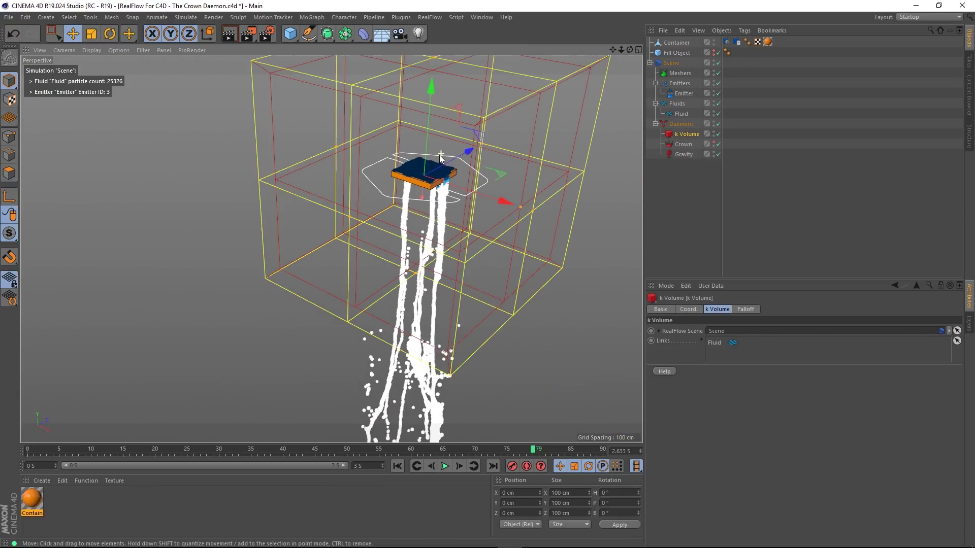
middle_click_drag(345, 140, 282, 178, "alt")
scroll(422, 227, "up", 3)
scroll(462, 243, "up", 1)
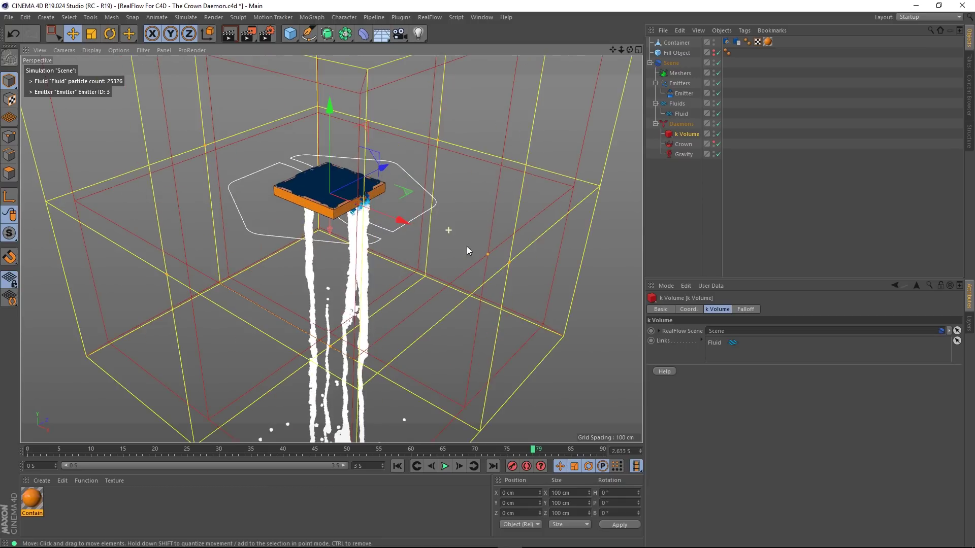
Step: Extend the k Volume's inner falloff boundary to its outer box and narrow the volume's width and depth to just outside the container walls
left_click_drag(486, 254, 598, 268)
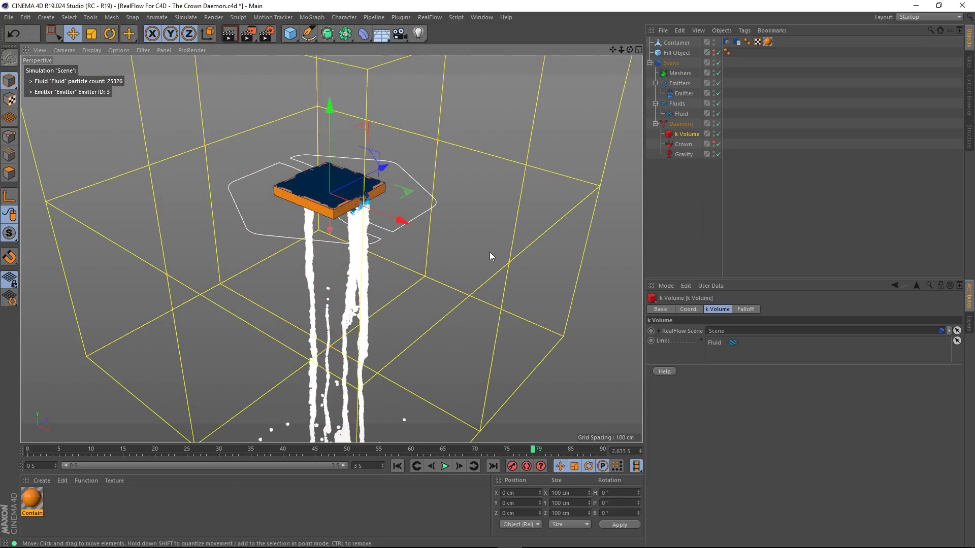
middle_click(478, 200)
middle_click(477, 319)
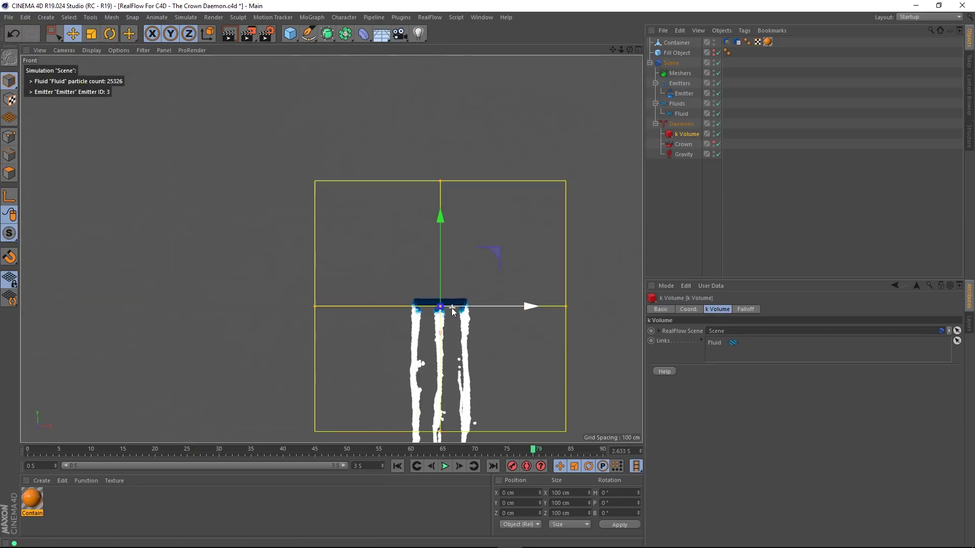
scroll(452, 308, "down", 3)
middle_click_drag(453, 309, 419, 291, "alt")
scroll(420, 292, "up", 5)
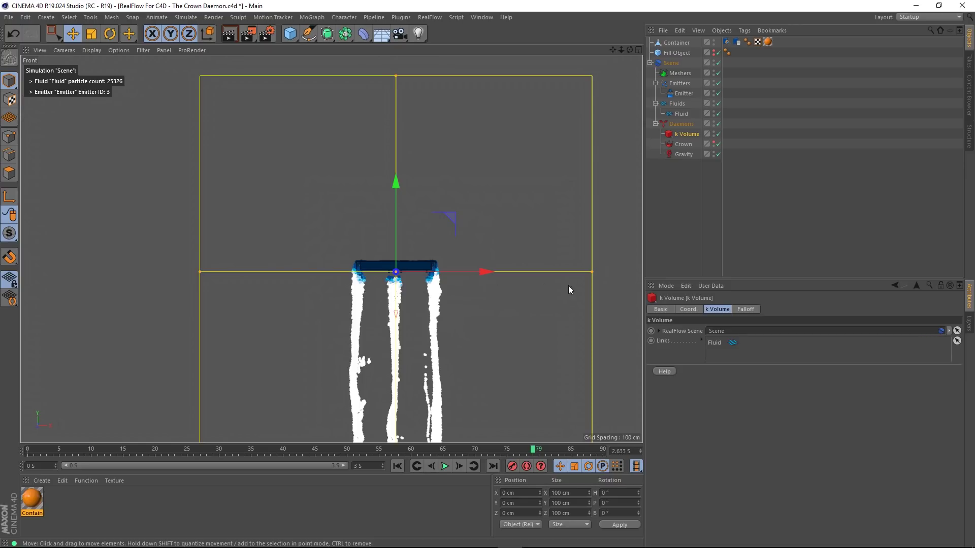
middle_click(503, 178)
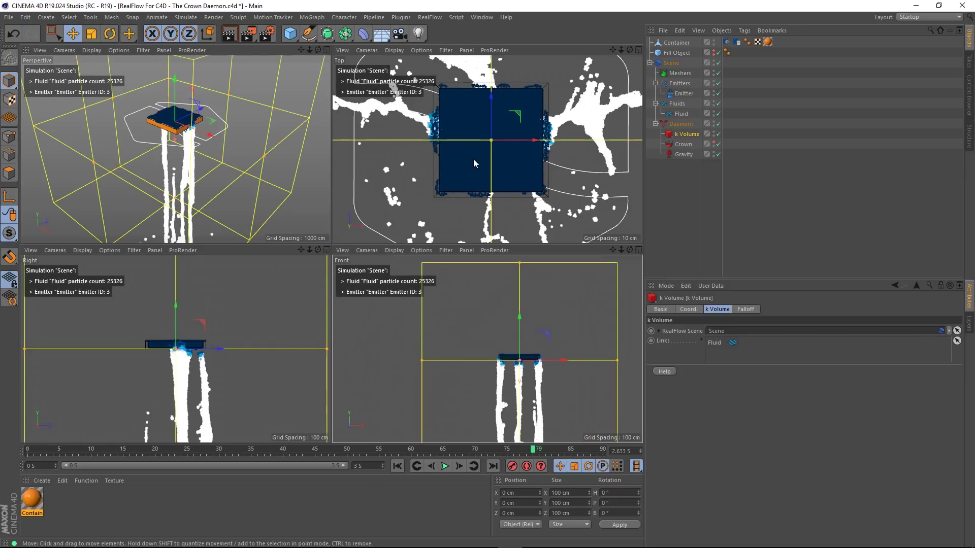
middle_click(477, 163)
scroll(477, 163, "down", 5)
scroll(442, 210, "up", 2)
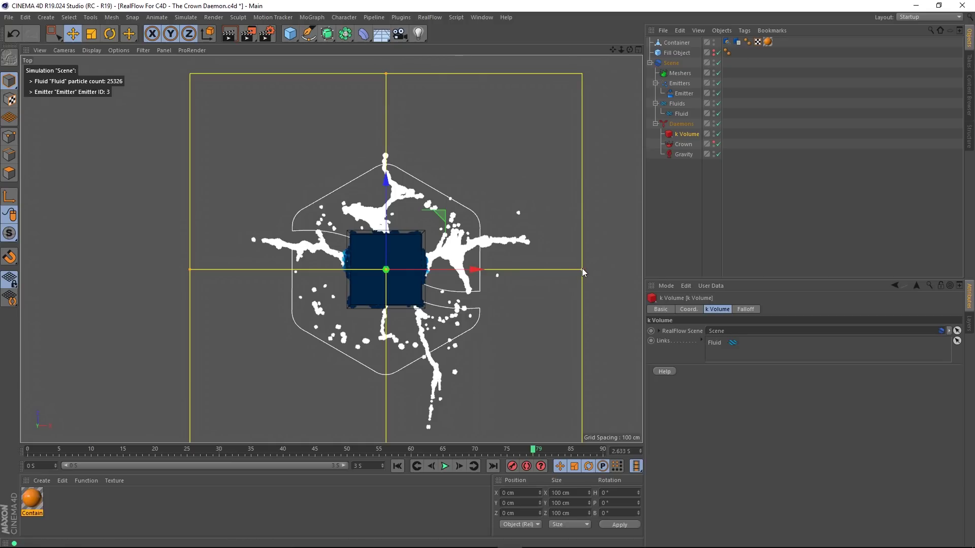
left_click_drag(582, 269, 433, 274)
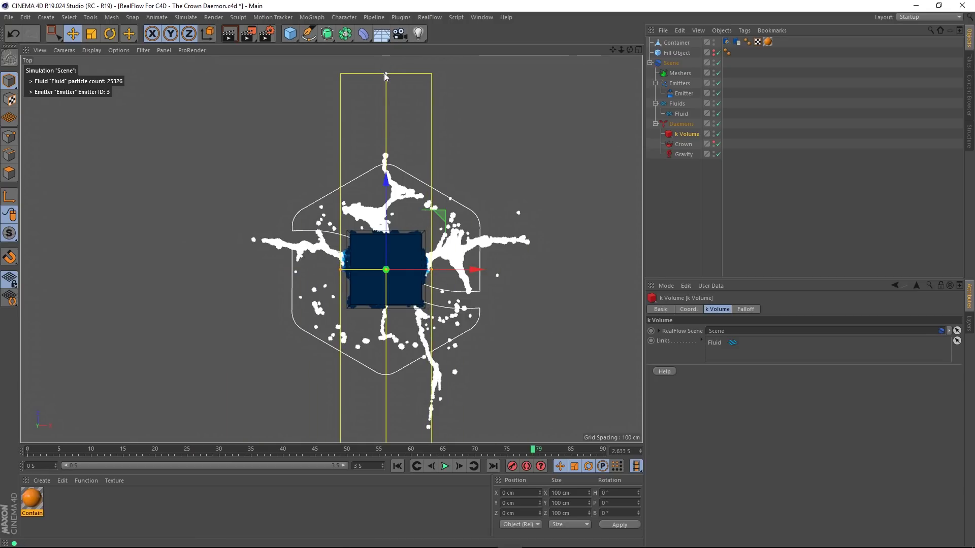
left_click_drag(386, 75, 390, 207)
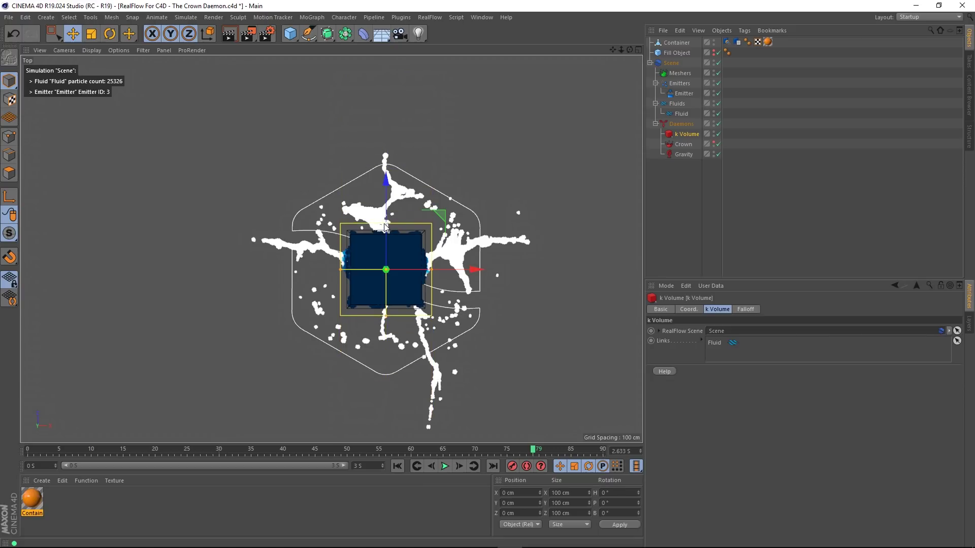
Step: Reduce the k Volume's height and raise it to about Y 126 cm, with its base just beneath the container
middle_click(554, 174)
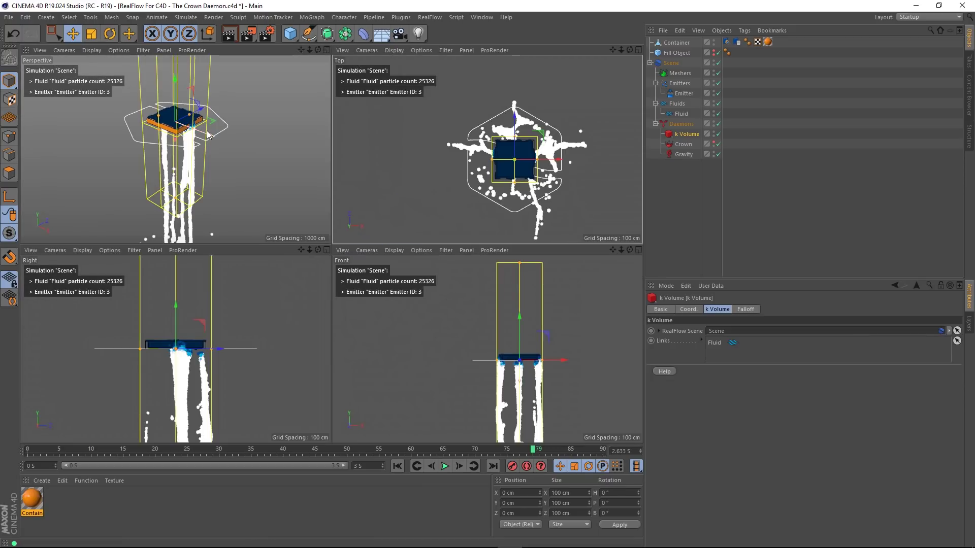
middle_click(280, 146)
scroll(280, 146, "down", 3)
middle_click(396, 278)
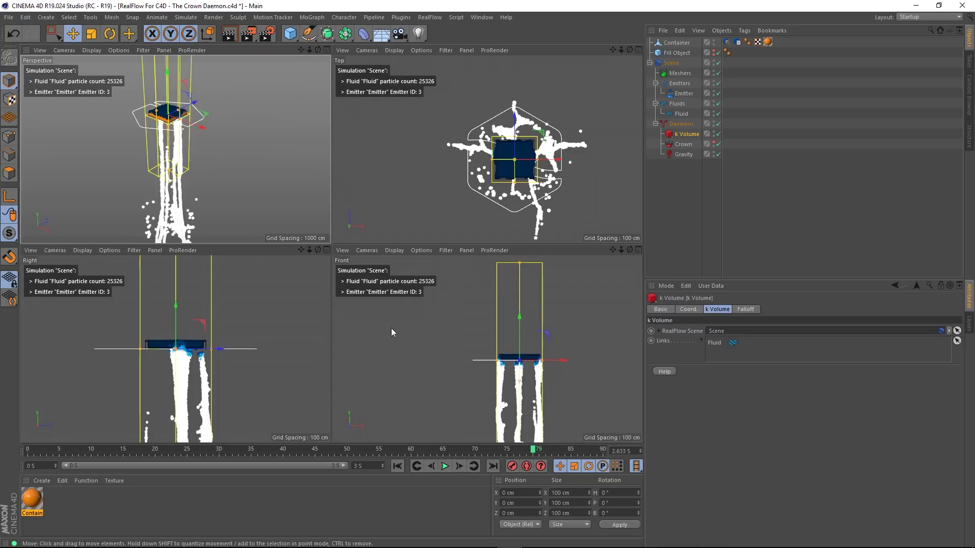
middle_click(431, 343)
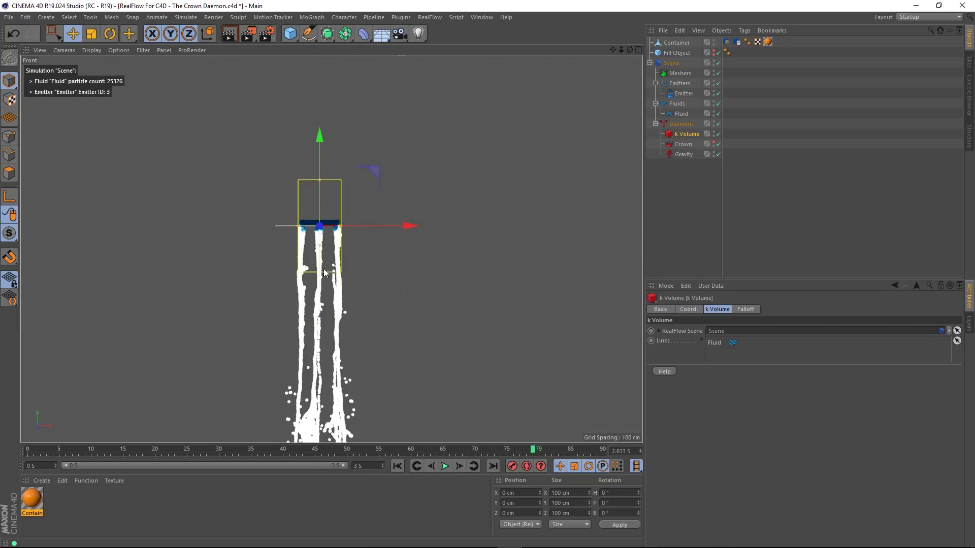
scroll(305, 213, "up", 5)
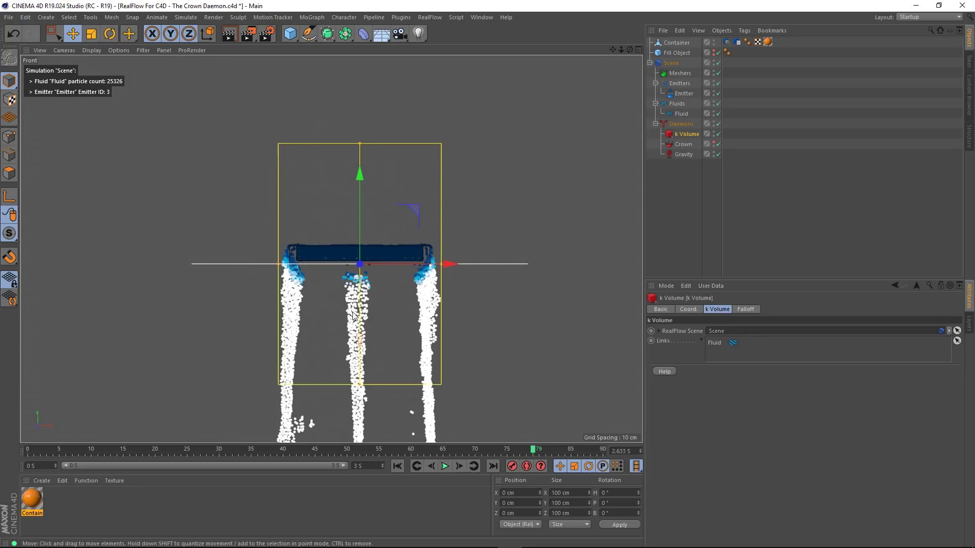
left_click_drag(360, 385, 360, 362)
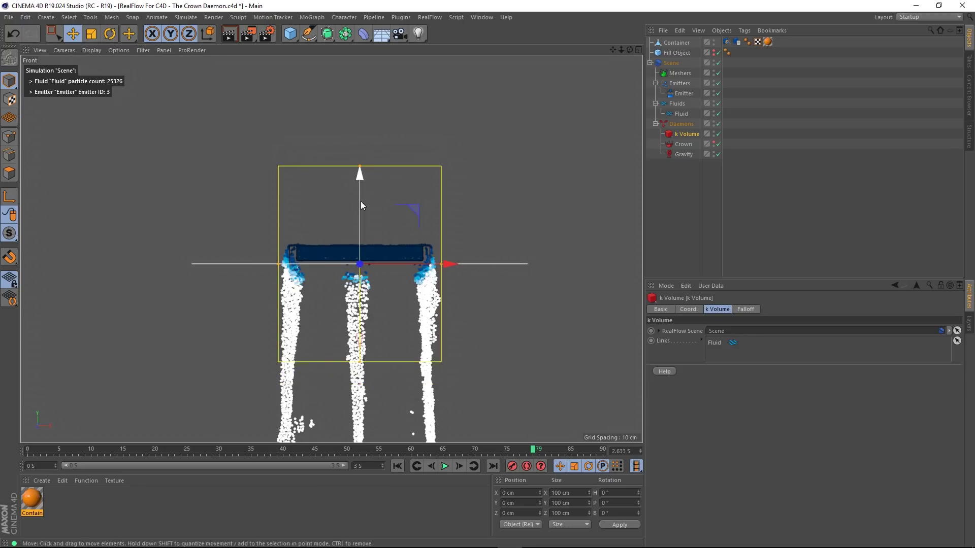
left_click_drag(360, 194, 357, 103)
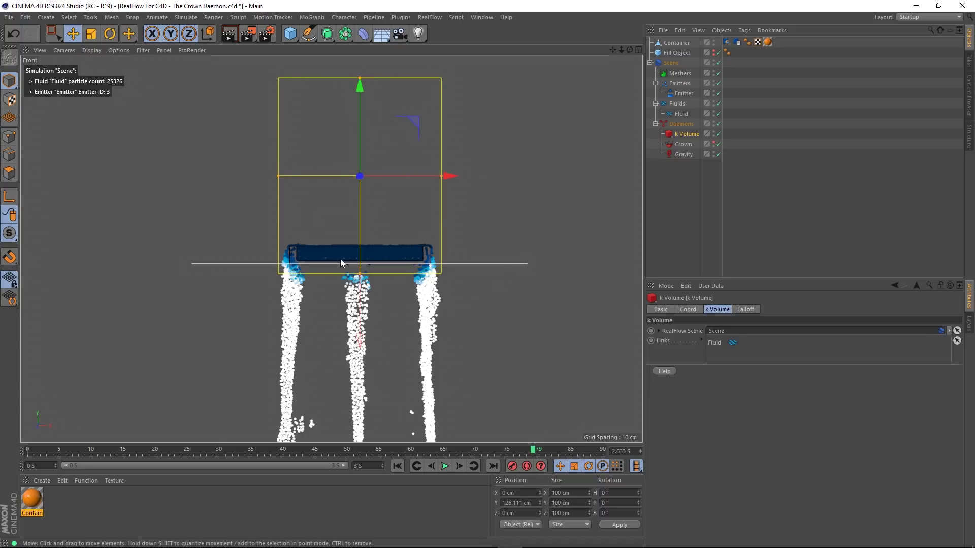
Step: Hide the k Volume daemon's guide in the viewport and play the simulation from the first frame to frame 59
middle_click(383, 258)
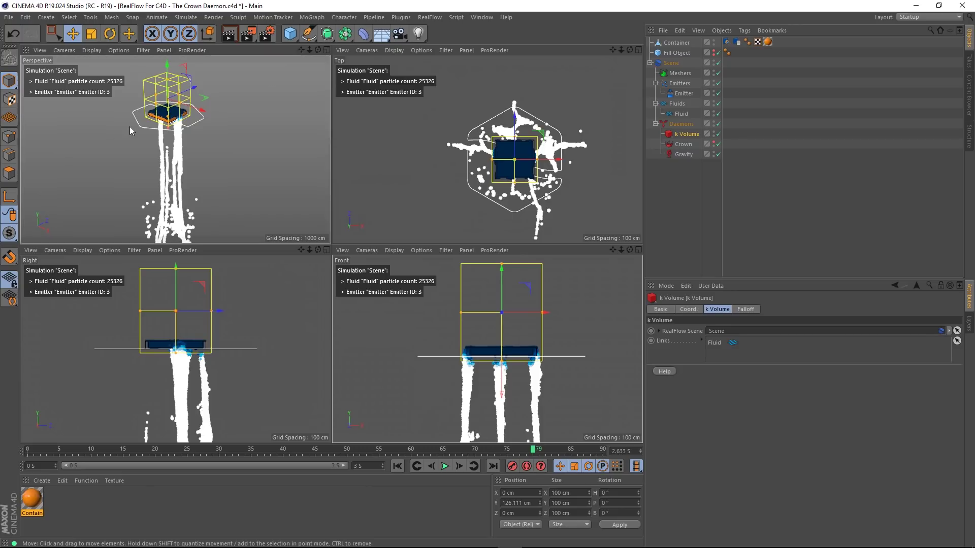
middle_click(129, 126)
right_click_drag(297, 141, 335, 208, "alt")
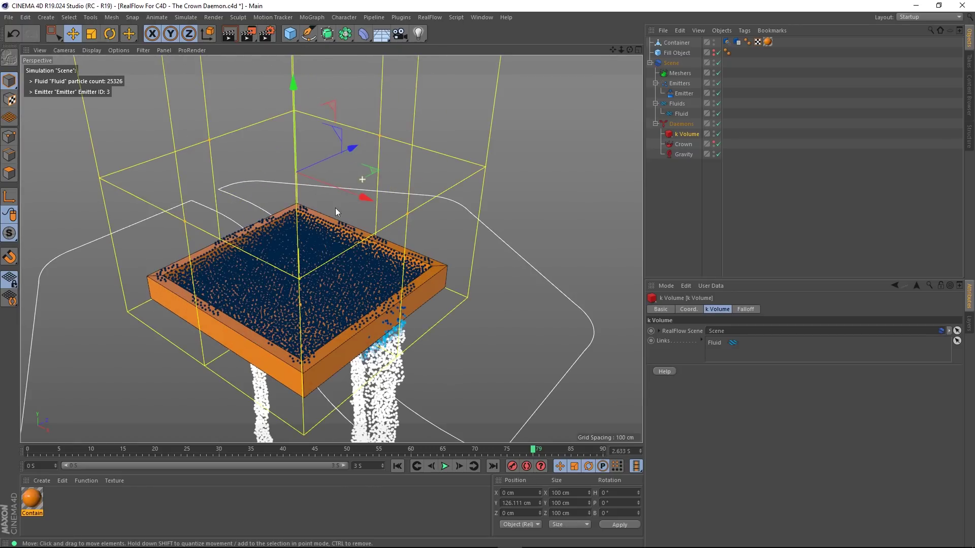
left_click_drag(308, 276, 338, 266, "alt")
middle_click_drag(399, 280, 387, 254, "alt")
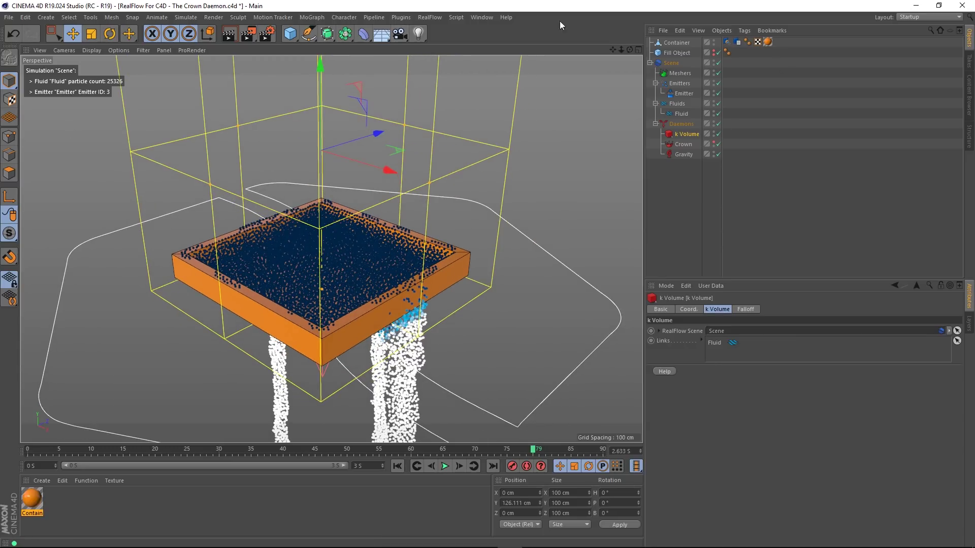
left_click(714, 132)
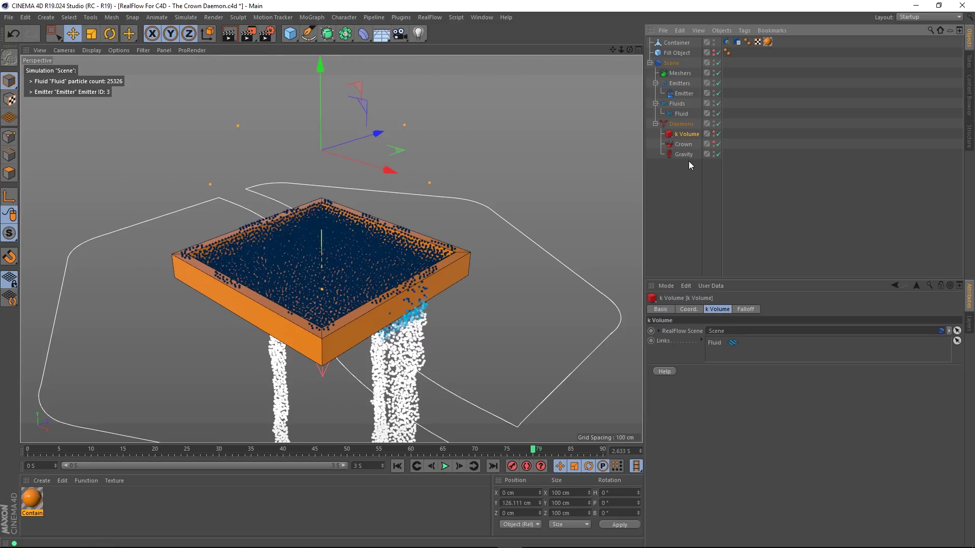
left_click(680, 196)
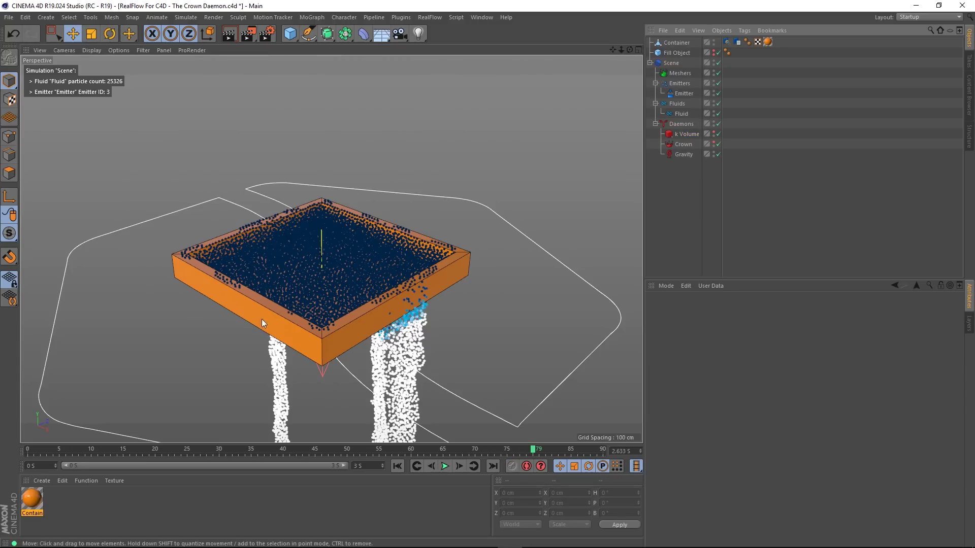
left_click(403, 466)
left_click(446, 465)
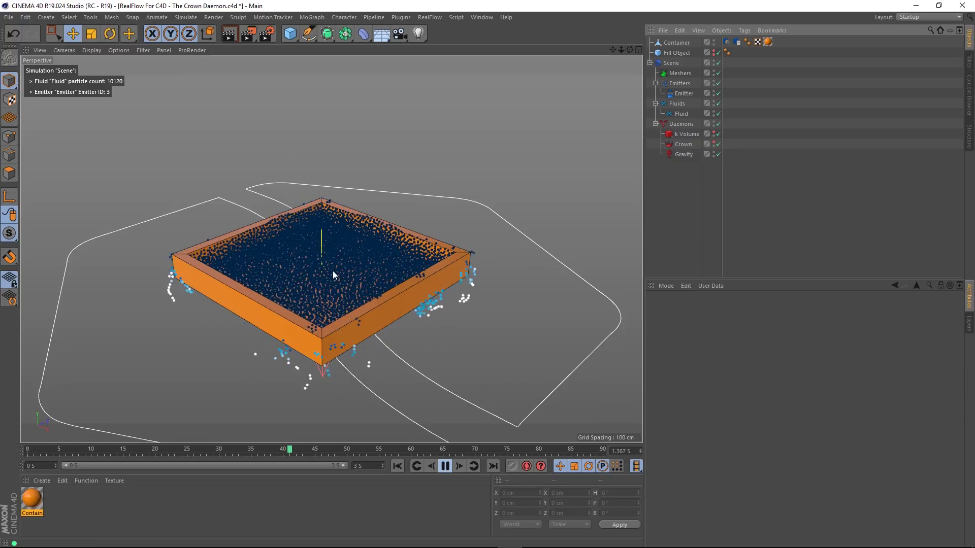
left_click(446, 466)
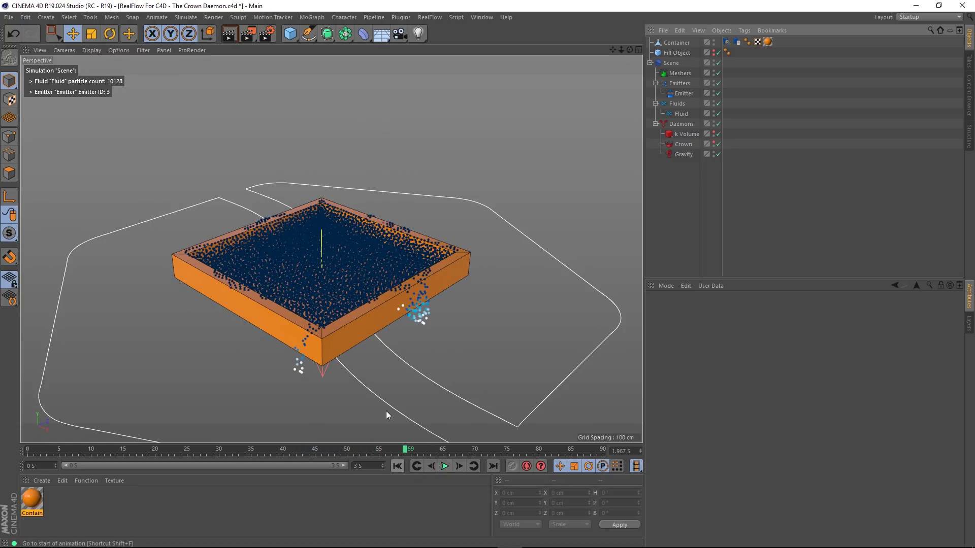
Step: Replay the simulation from the start and examine the fluid at the container's walls and underside from the front and side
left_click_drag(345, 354, 542, 237, "alt")
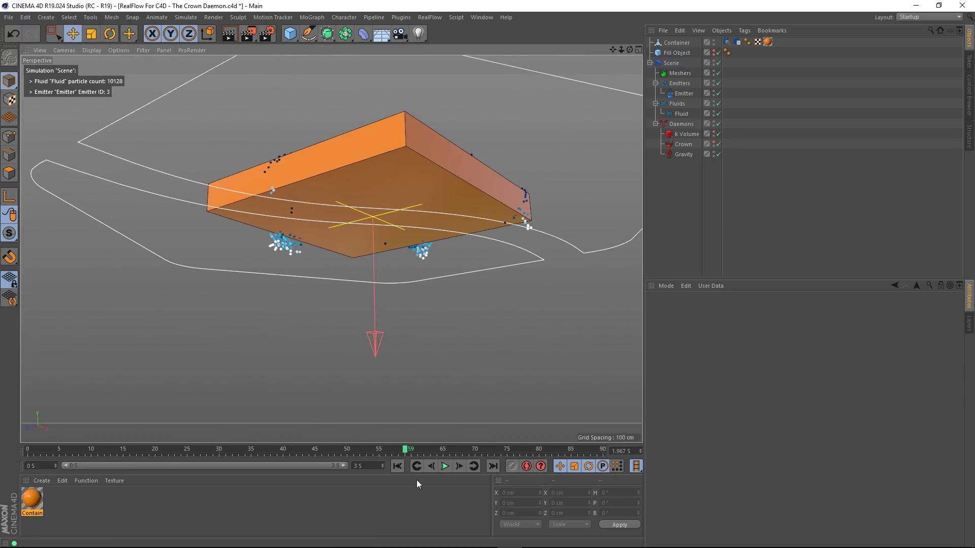
middle_click(435, 374)
middle_click(486, 370)
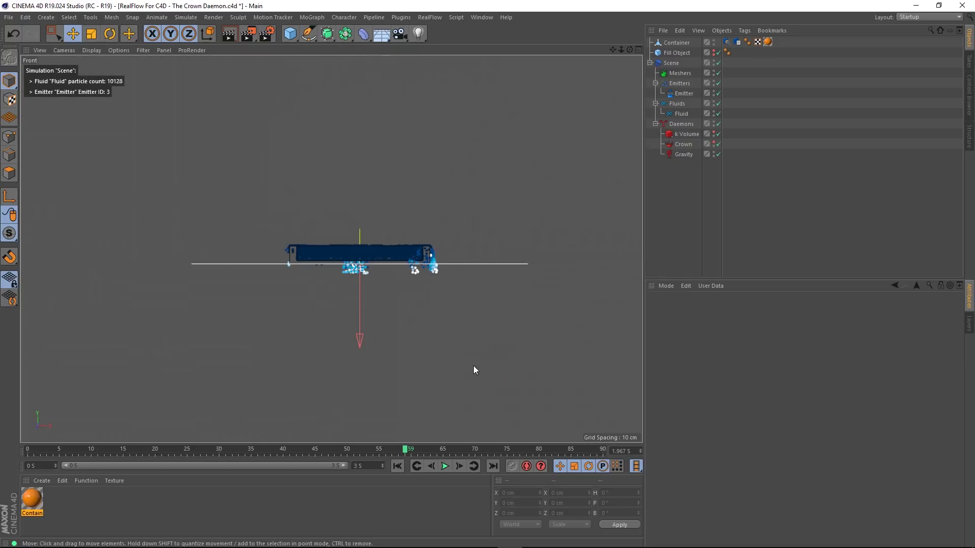
scroll(473, 365, "up", 10)
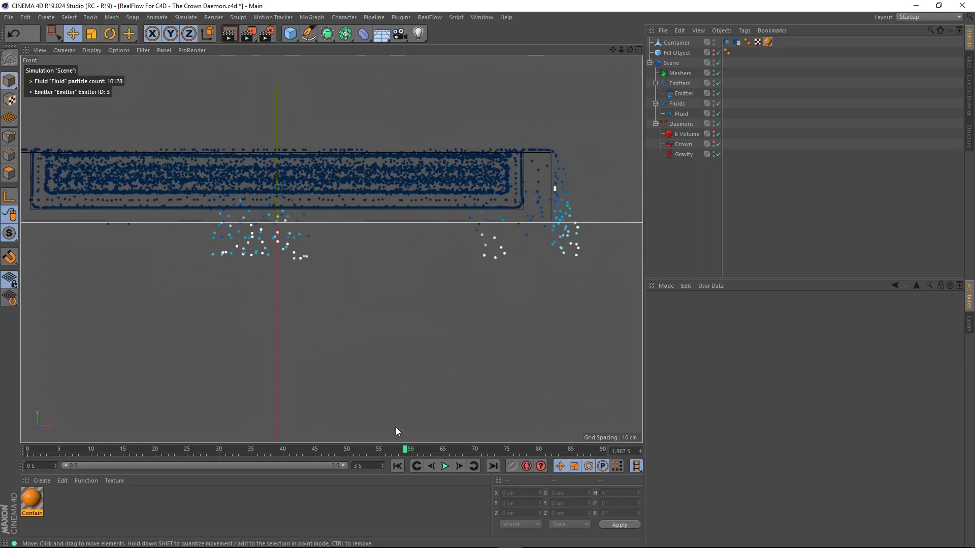
left_click(398, 467)
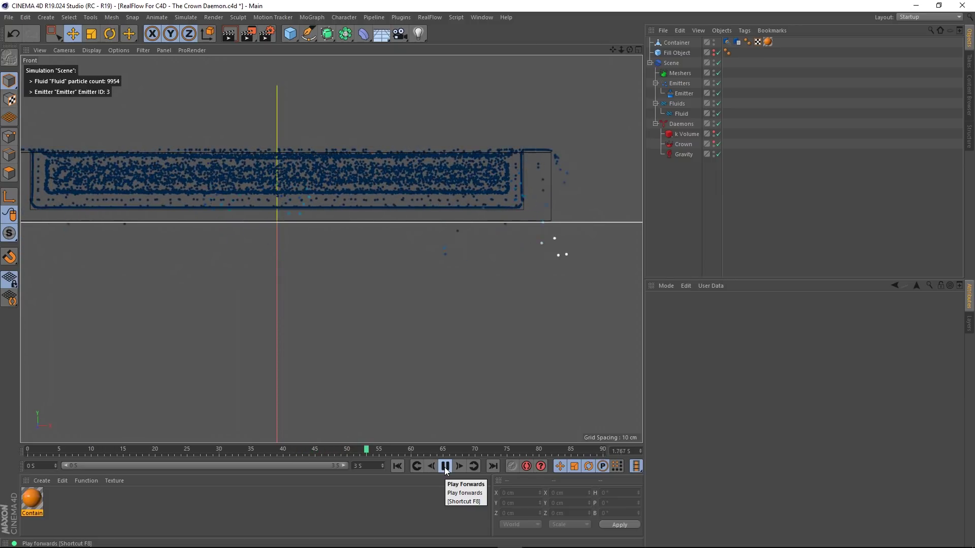
middle_click_drag(134, 290, 193, 289, "alt")
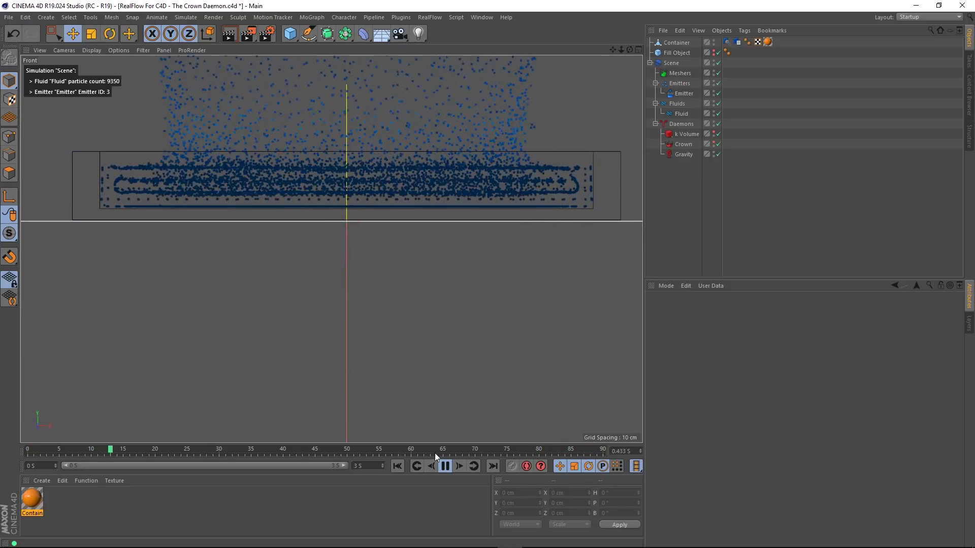
middle_click(312, 282)
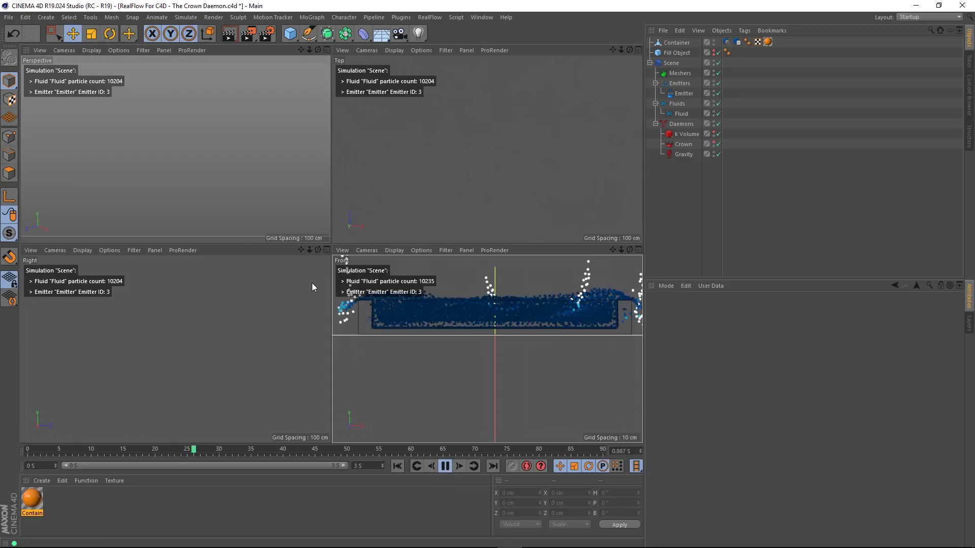
middle_click(209, 319)
key("h")
scroll(326, 243, "up", 2)
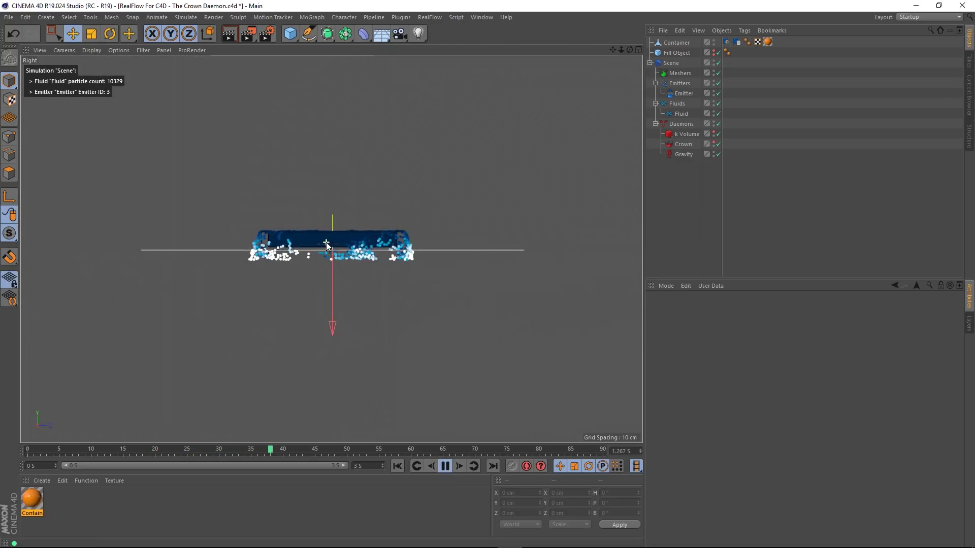
scroll(326, 246, "up", 6)
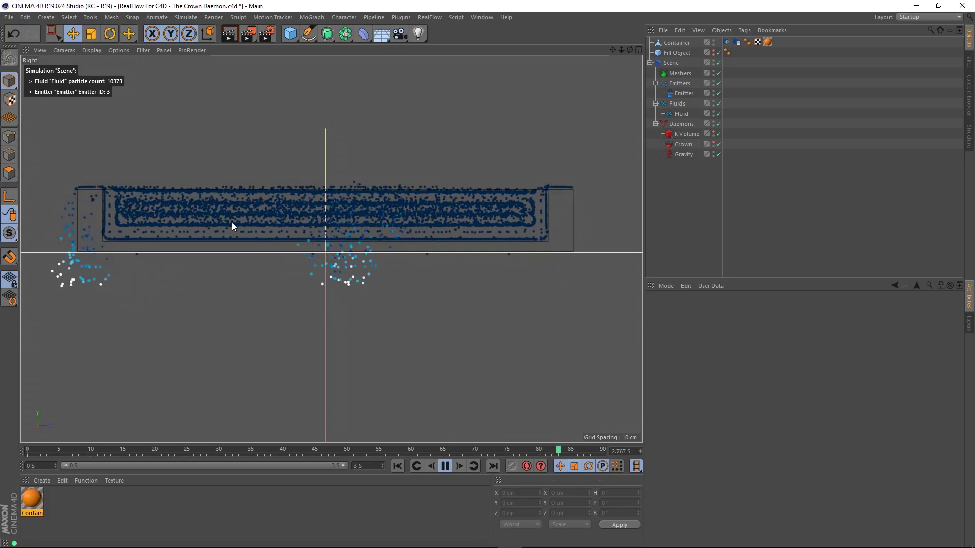
left_click(446, 466)
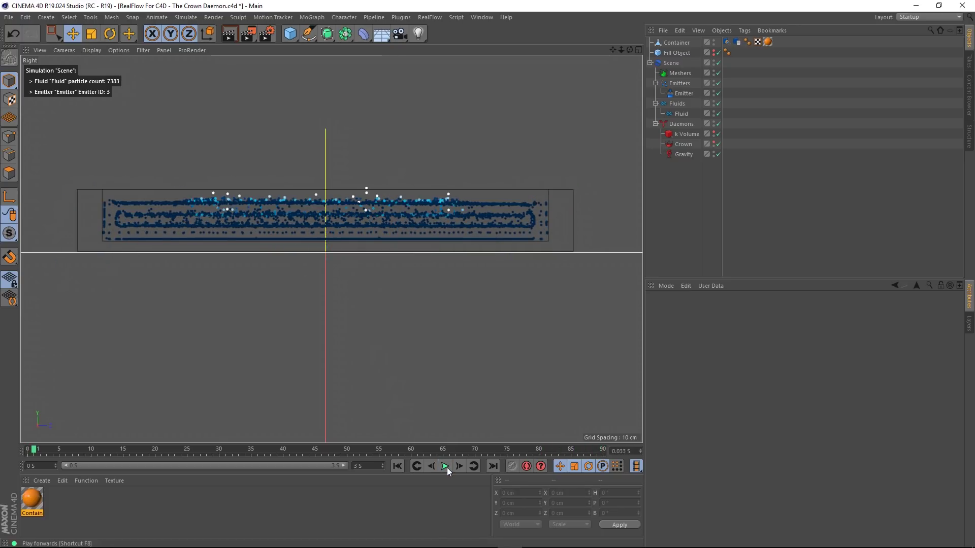
Step: Turn off Auto Params in the Scene's solver settings and set both Min Substeps and Max Substeps to 3
middle_click(348, 239)
middle_click(198, 147)
left_click_drag(300, 134, 333, 269, "alt")
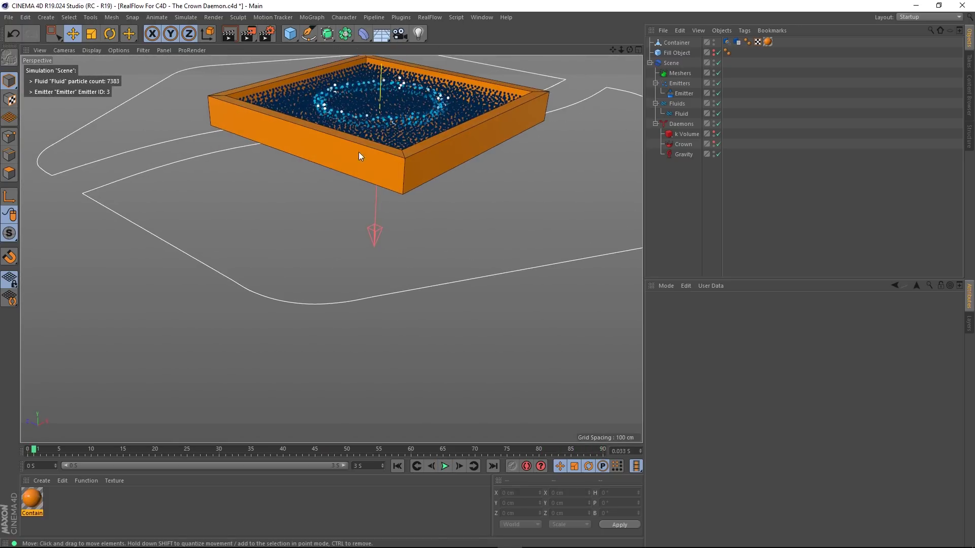
left_click_drag(359, 151, 355, 218, "alt")
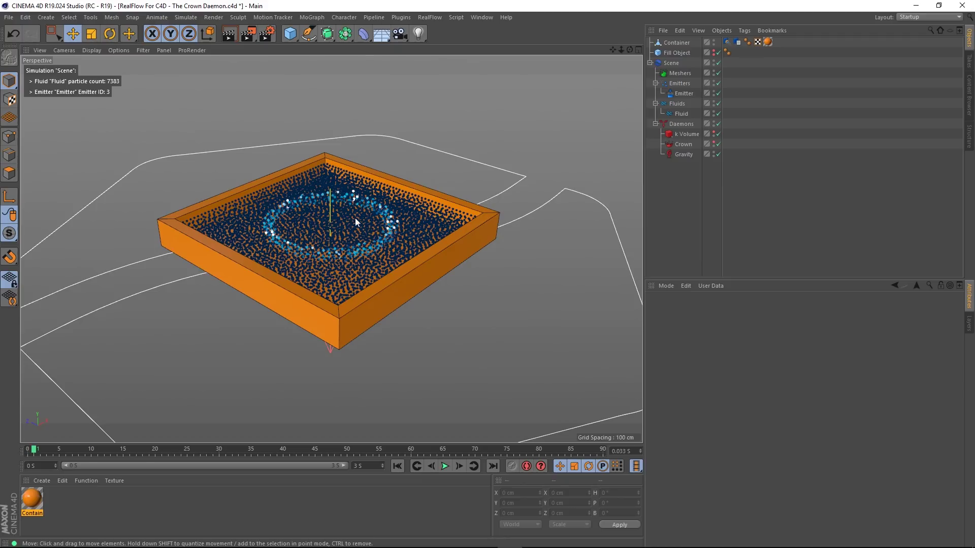
left_click(675, 63)
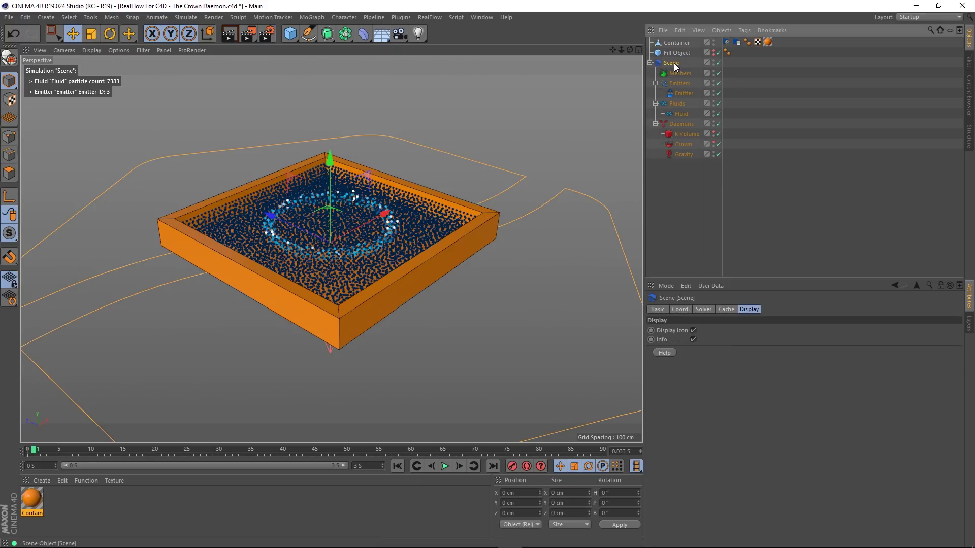
left_click(704, 310)
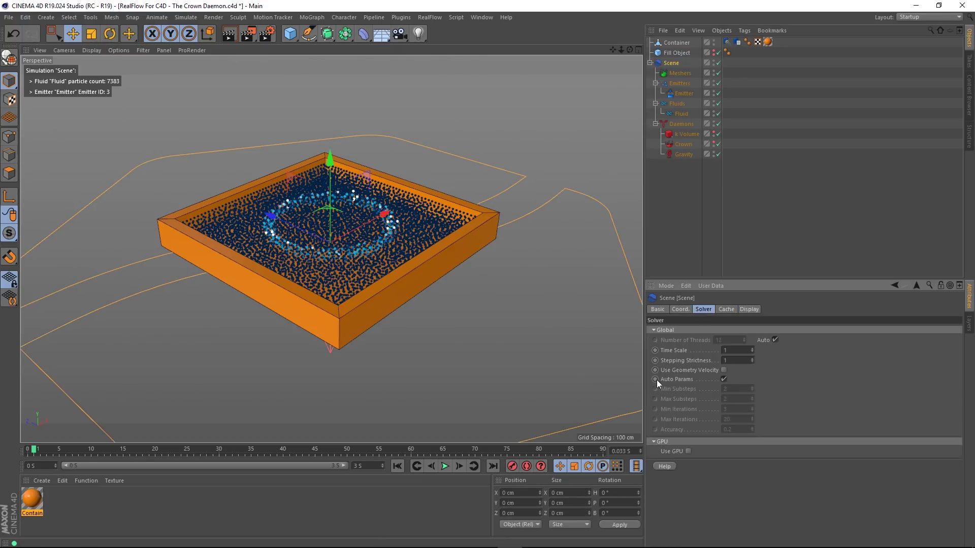
left_click(724, 379)
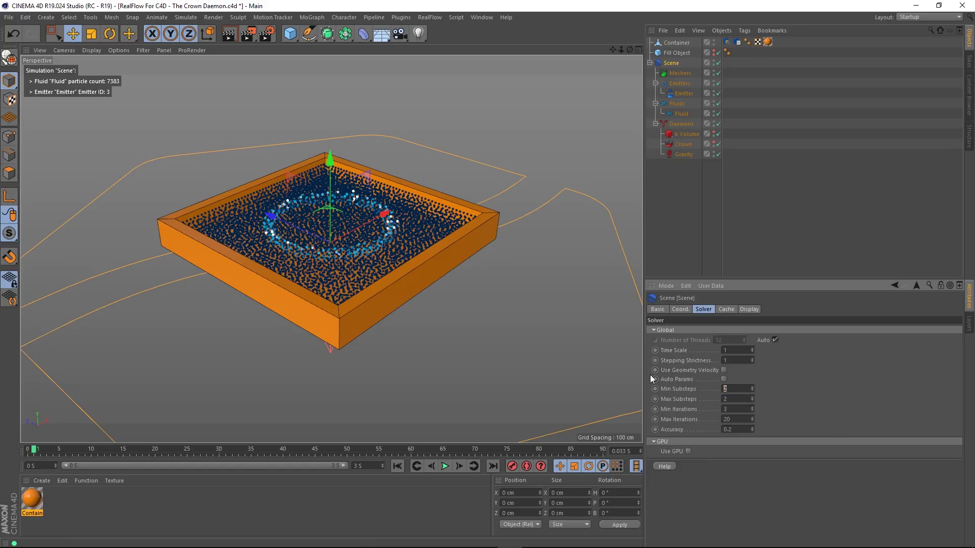
type("3")
key("Return")
type("3")
middle_click(452, 345)
middle_click(479, 347)
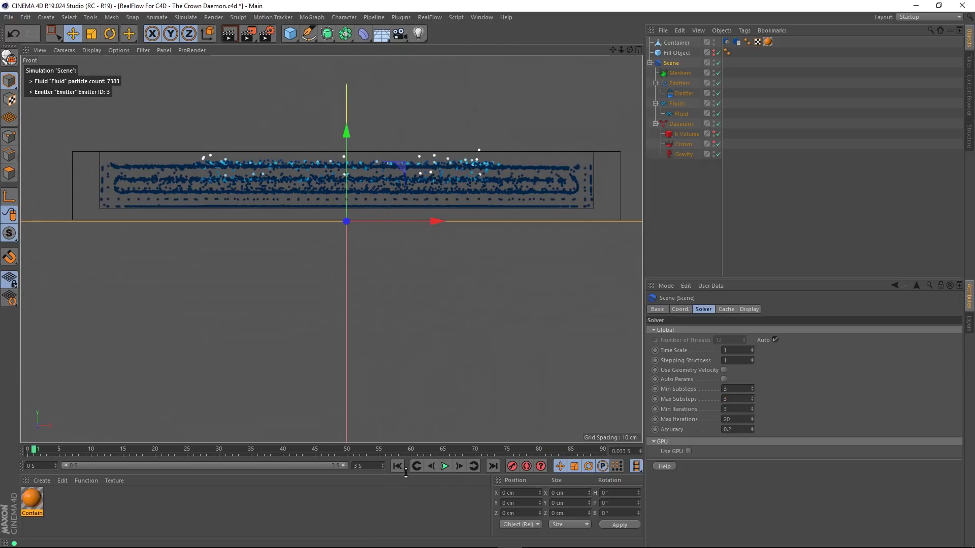
Step: Play the simulation in the front view to about frame 53, checking the container for leaks, and return to the first frame
left_click(442, 467)
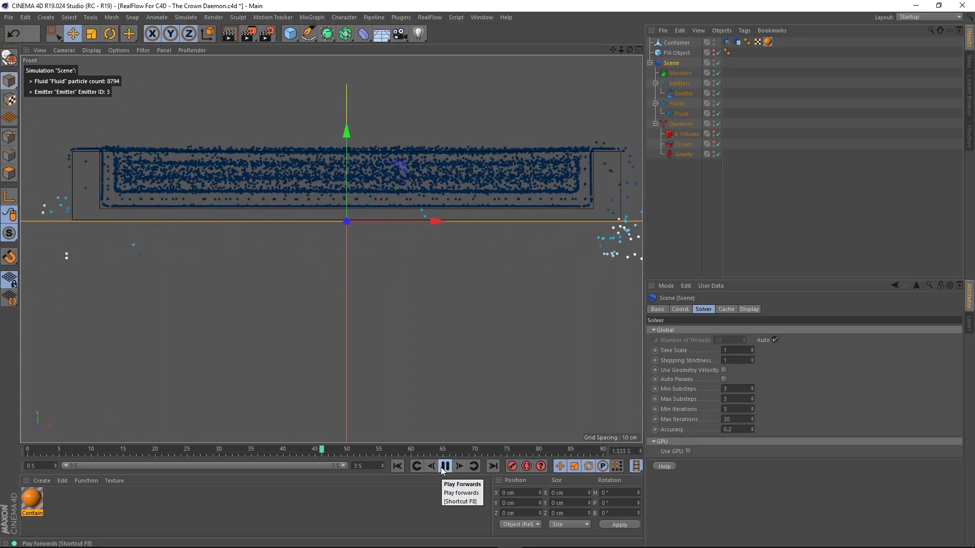
left_click(441, 467)
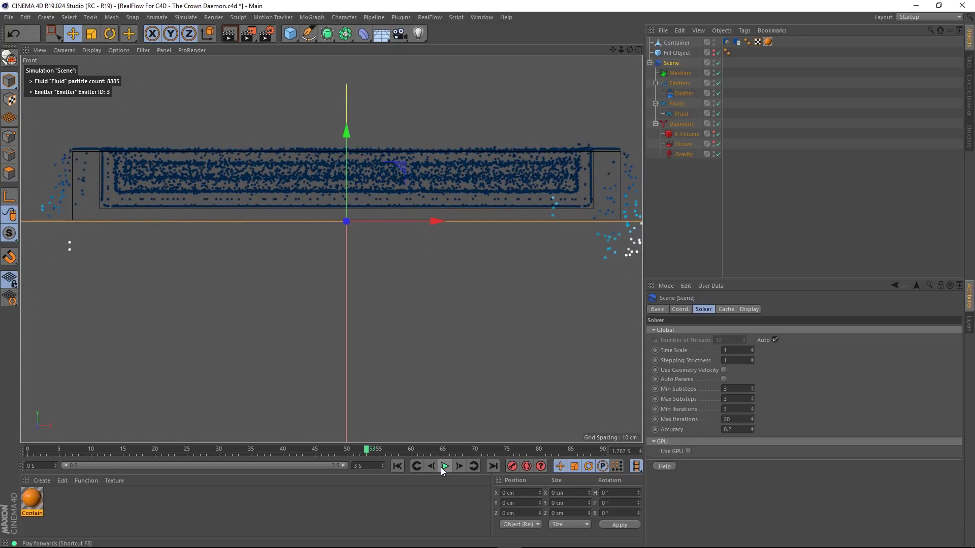
left_click(400, 465)
Step: Replay the simulation in the perspective view to frame 45, examine the particles escaping over the rim, and rewind to the start
middle_click(378, 307)
middle_click(207, 155)
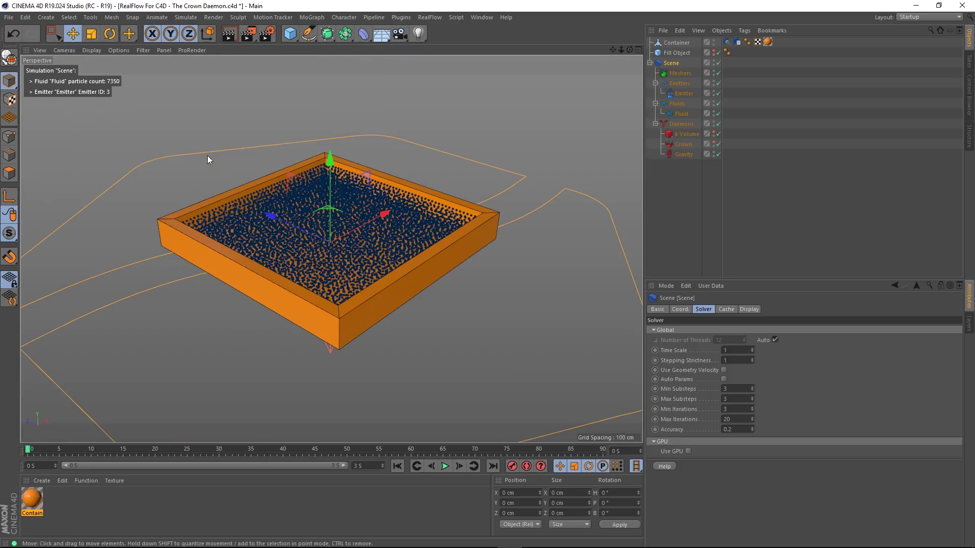
scroll(392, 222, "up", 1)
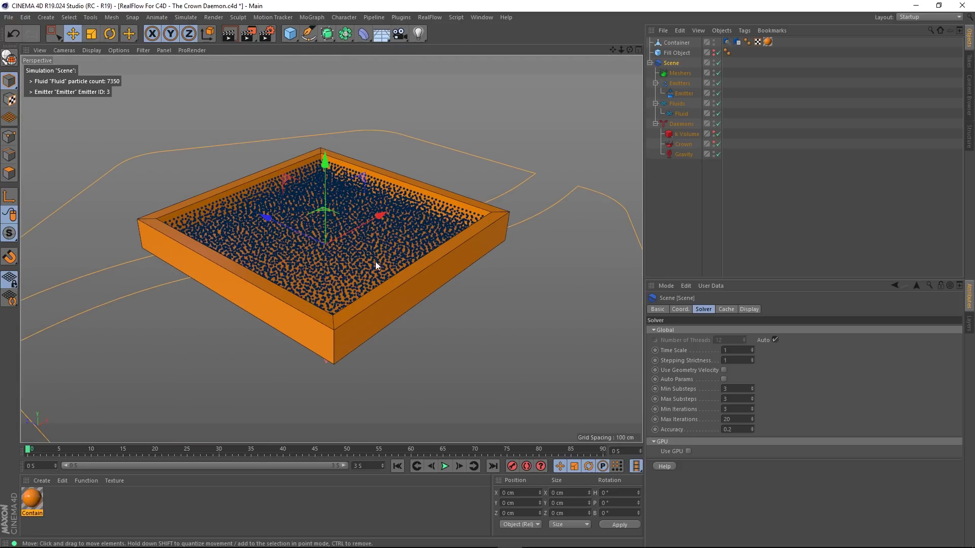
left_click(446, 469)
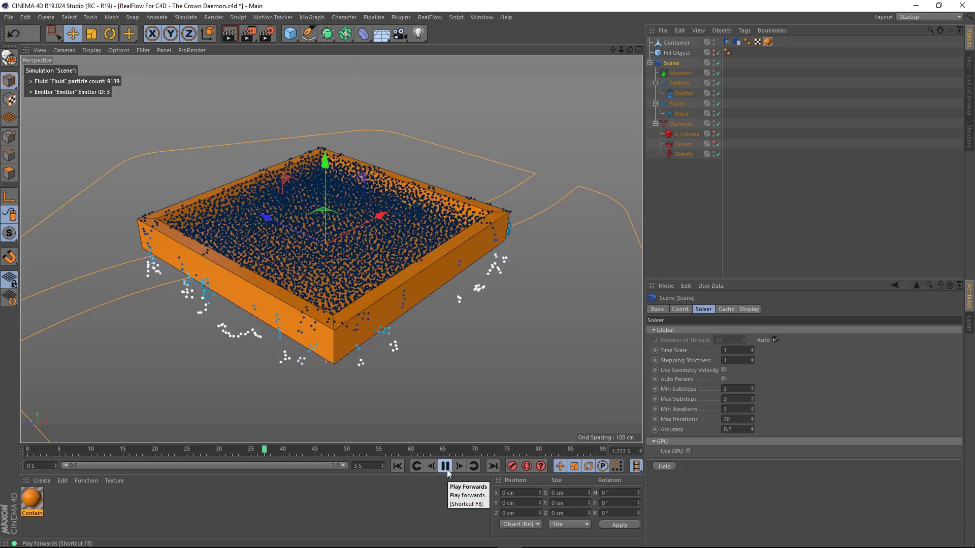
left_click(446, 467)
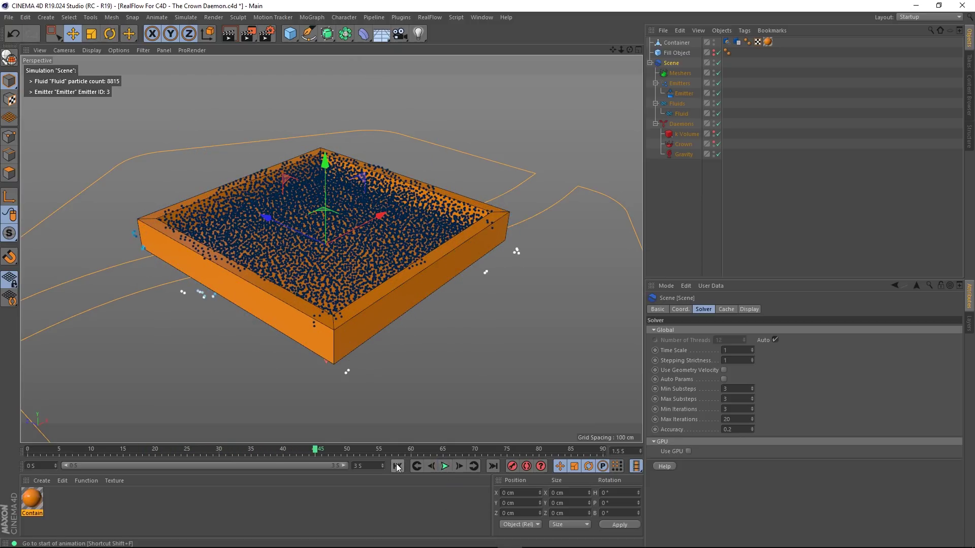
left_click(398, 466)
Step: Set the Crown daemon's Creation Time to 1
left_click(683, 144)
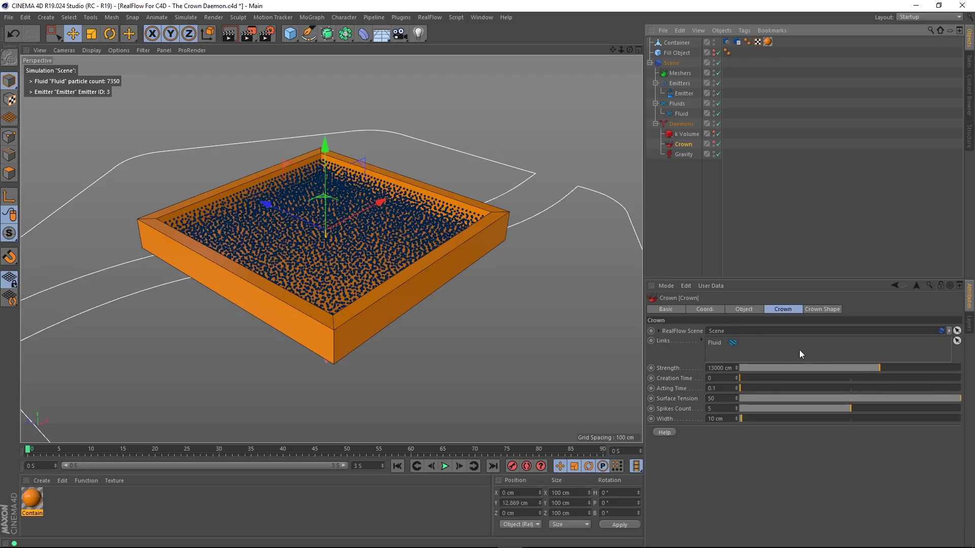
left_click_drag(742, 378, 766, 375)
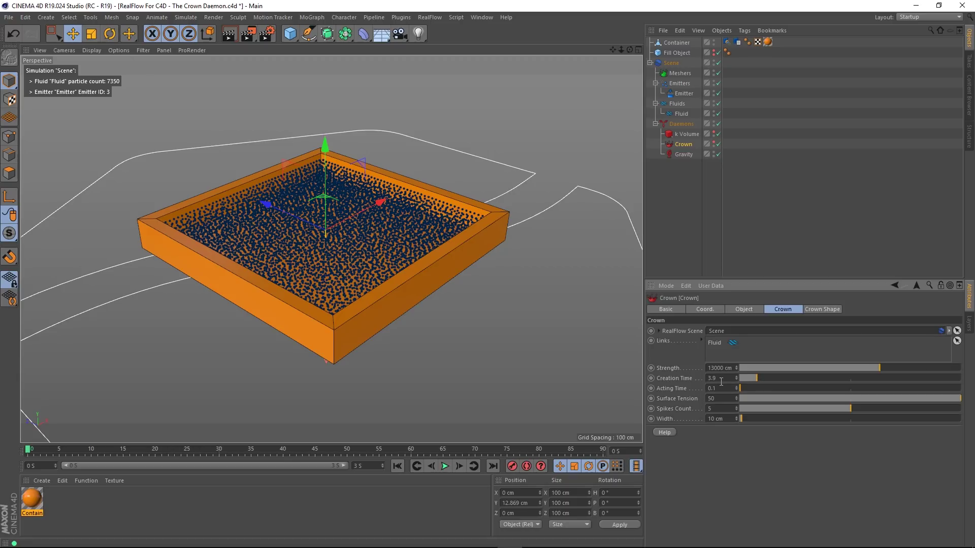
left_click_drag(722, 381, 694, 378)
type("1")
key("Return")
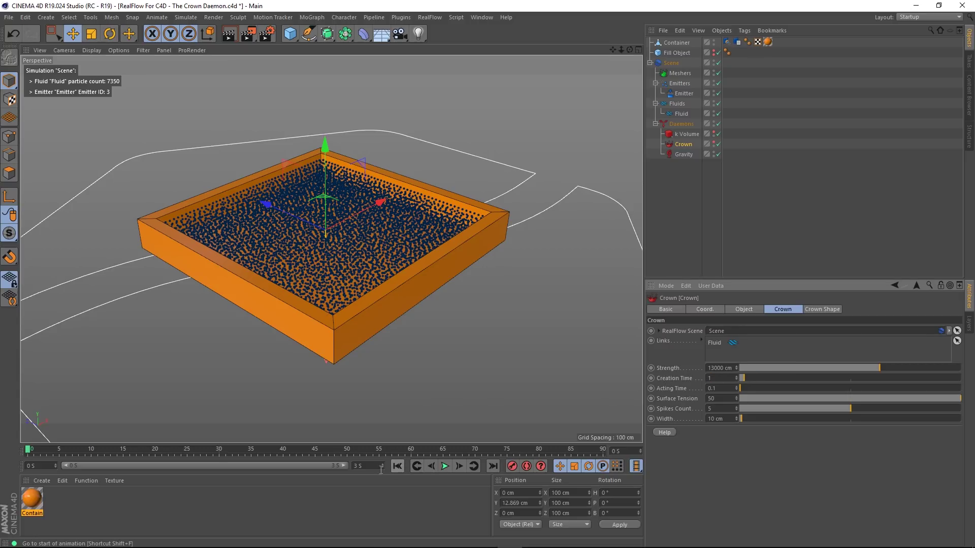
Step: Scrub the timeline to around frame 31 and set the current time to 1 second to find the matching frame
left_click_drag(28, 451, 224, 469)
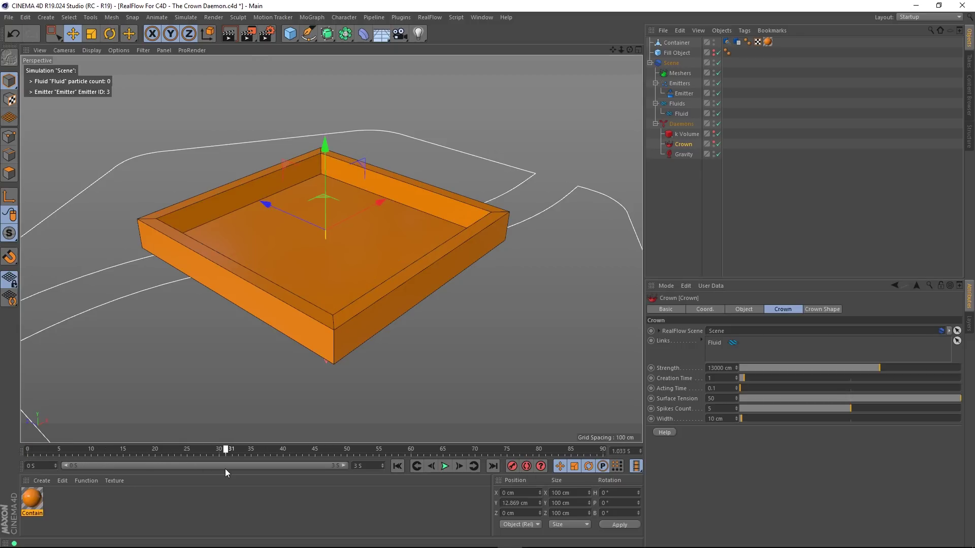
double_click(627, 452)
type("1")
key("Return")
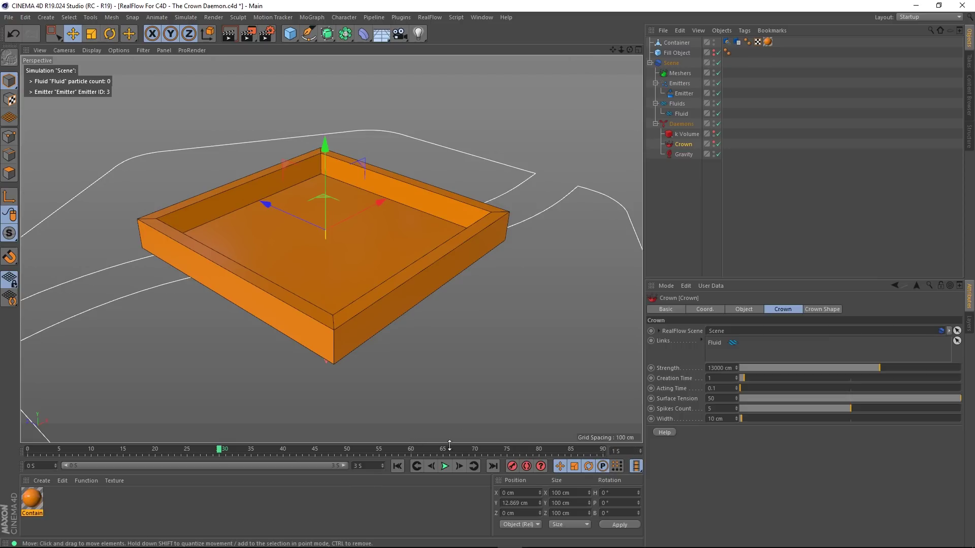
Step: Play the simulation from the first frame past frame 80 to check the delayed crown, and rewind it
left_click(398, 466)
left_click(444, 466)
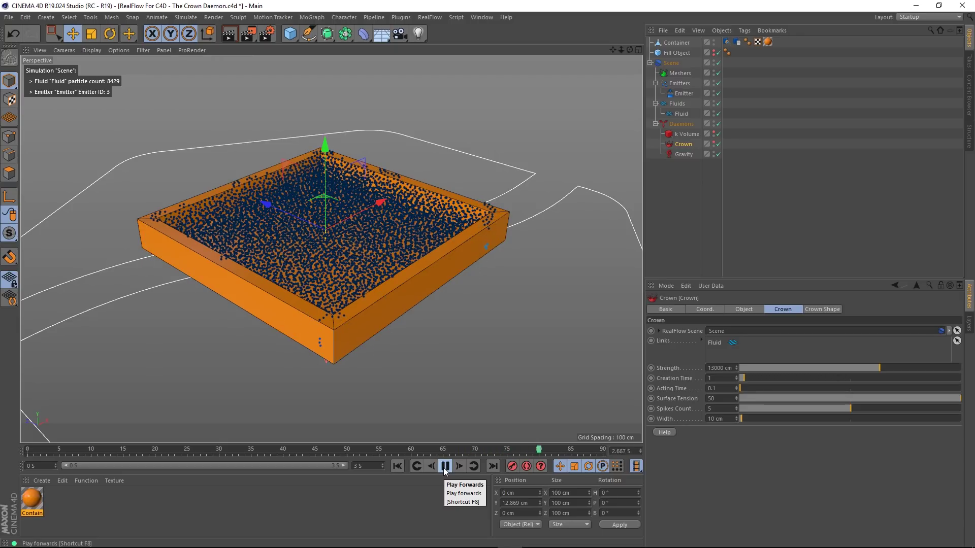
left_click(445, 466)
left_click(397, 466)
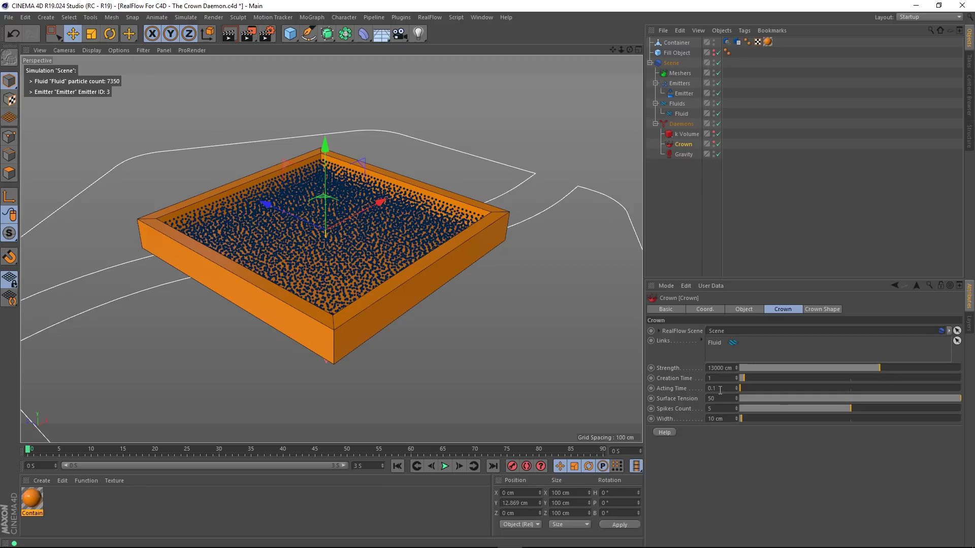
Step: Set the Crown daemon's Acting Time to 0.5
left_click_drag(720, 391, 671, 391)
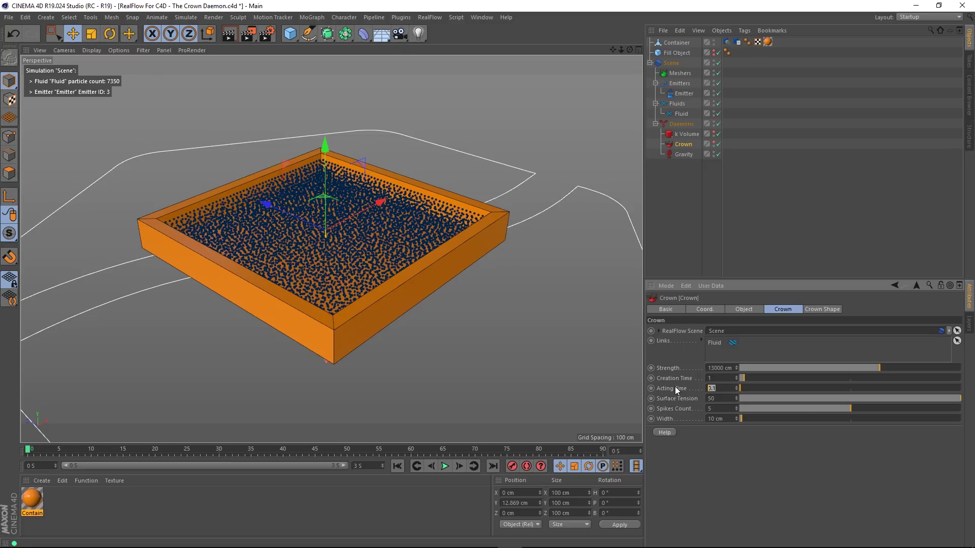
type("0.5")
key("Return")
Step: Play the simulation to frame 75, examine the splash and the fluid spilling around the container, and return to the first frame
left_click(444, 467)
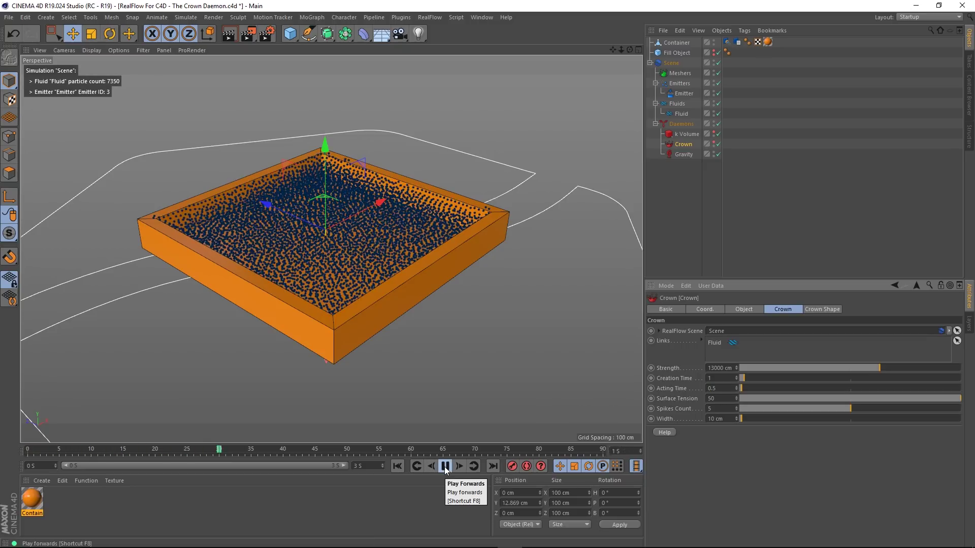
scroll(414, 318, "down", 3)
scroll(414, 318, "down", 5)
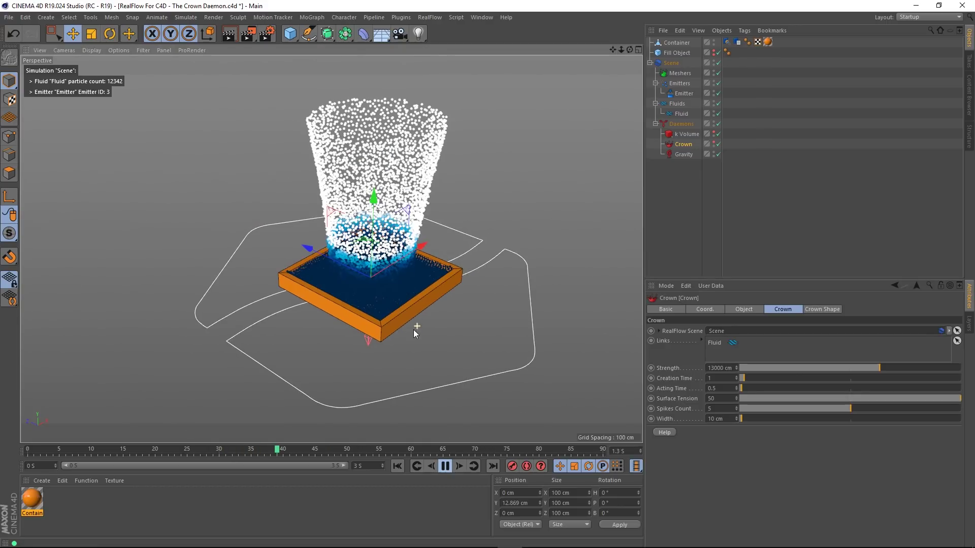
left_click_drag(416, 335, 415, 298, "alt")
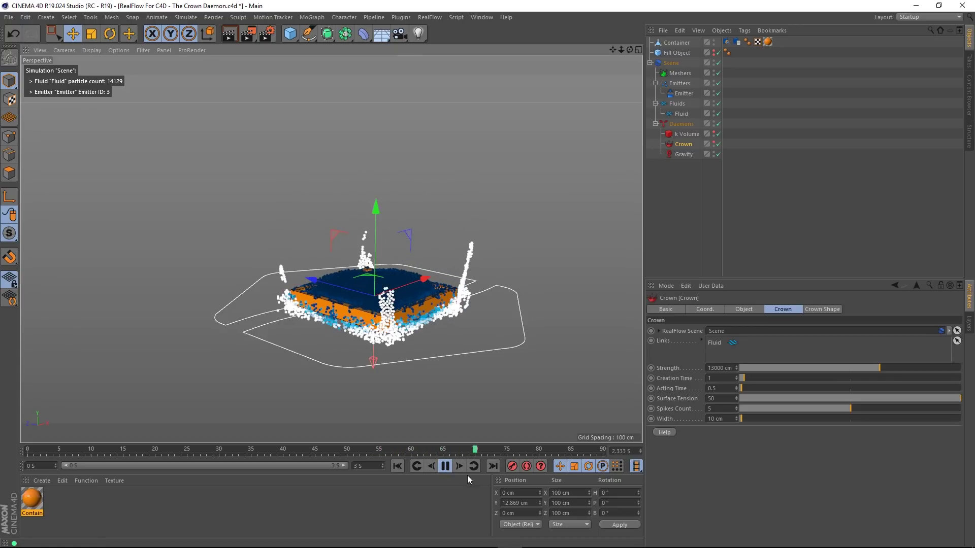
left_click(445, 466)
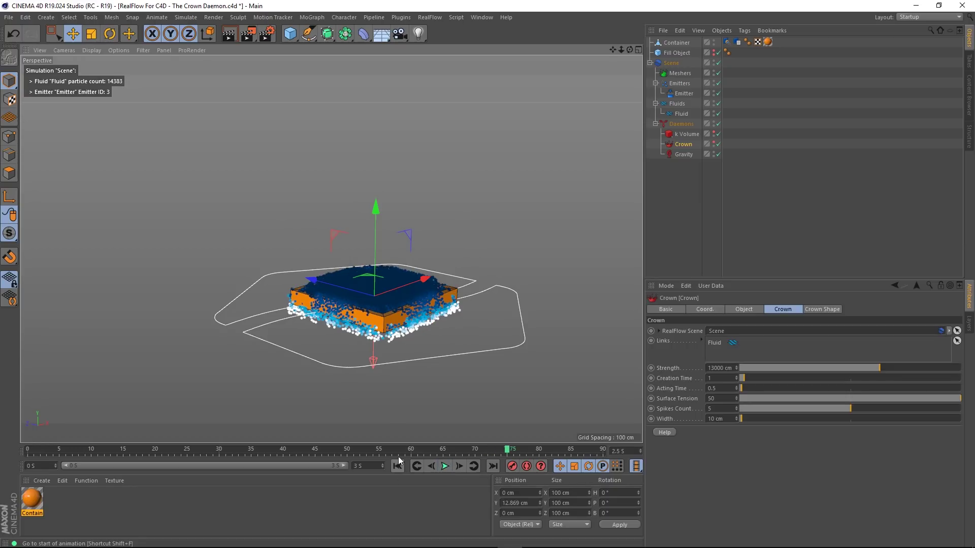
scroll(379, 313, "up", 5)
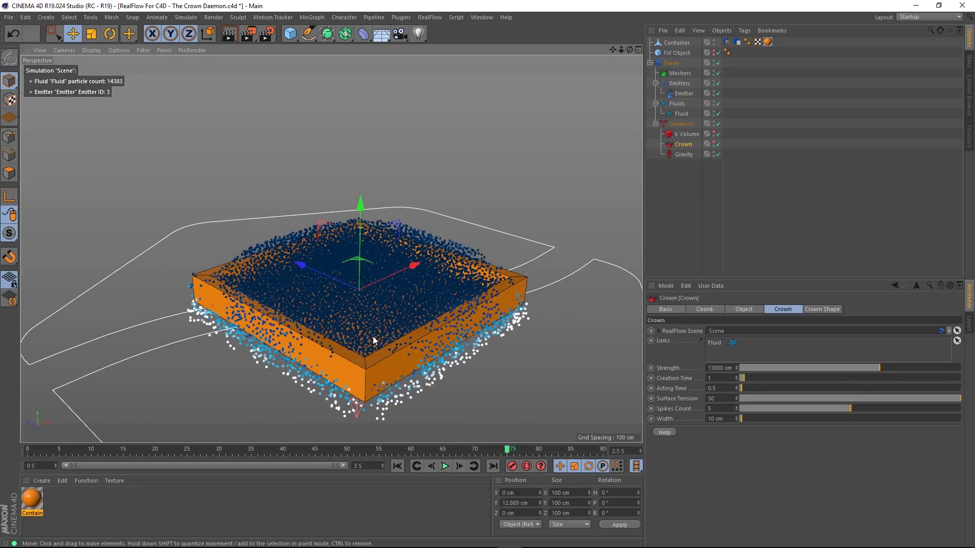
middle_click_drag(373, 336, 376, 314, "alt")
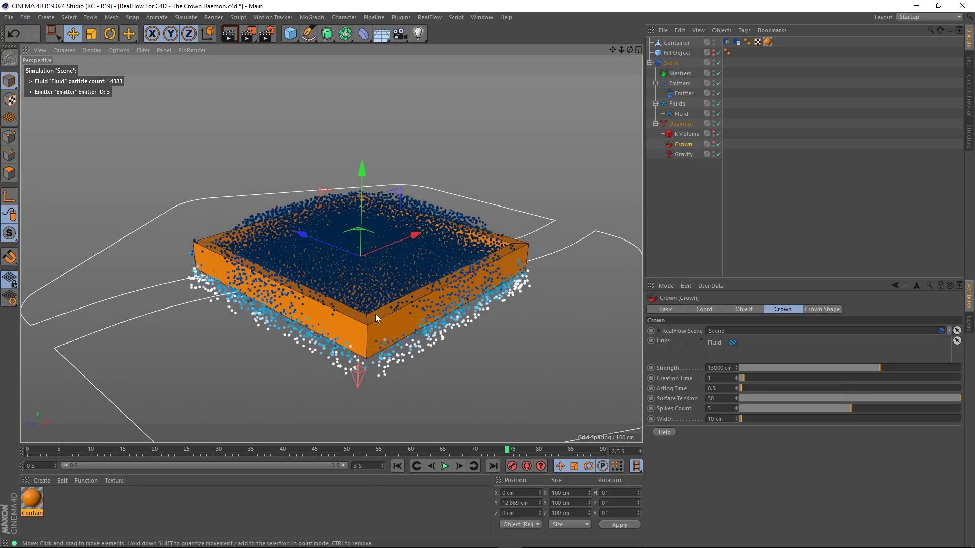
left_click(398, 466)
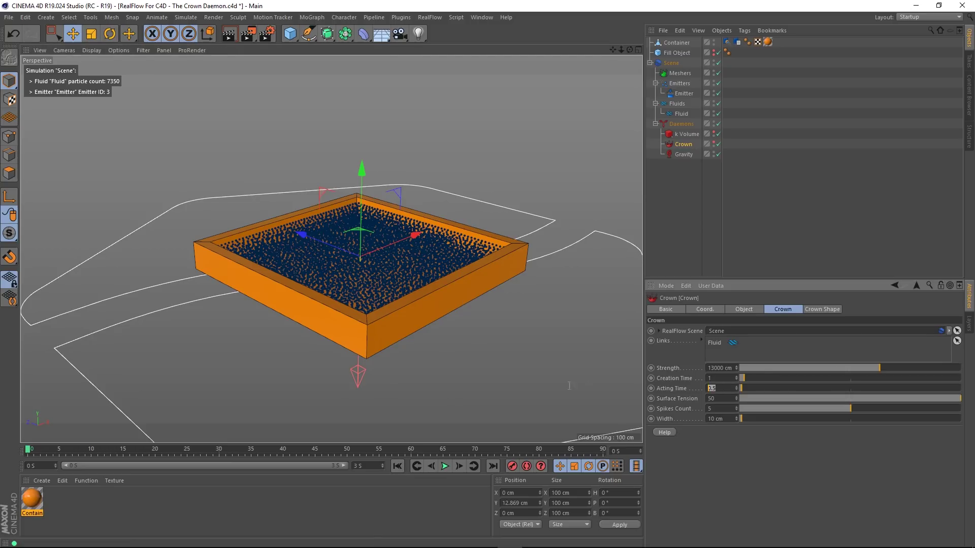
Step: Reset the Crown daemon's Acting Time to its default and raise its Strength to about 28881 cm
right_click(673, 388)
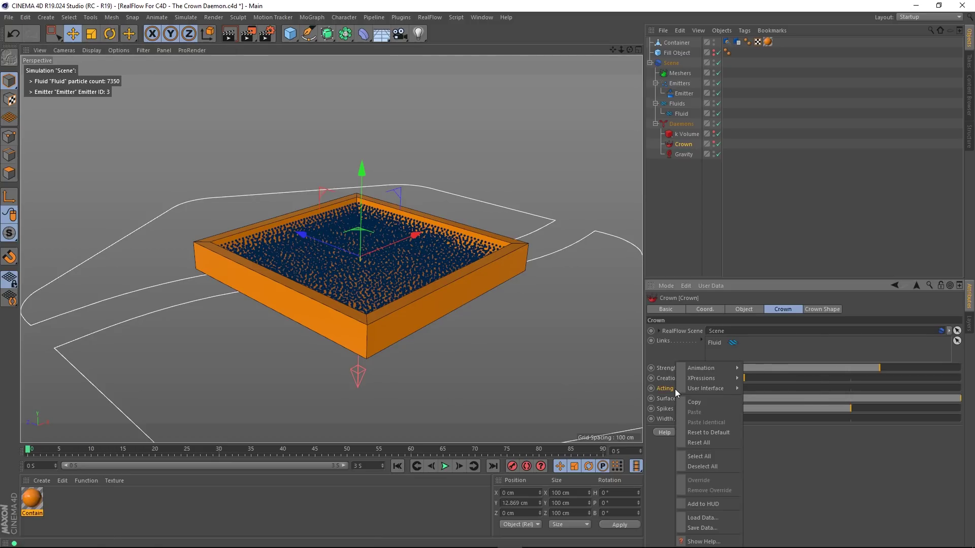
left_click(709, 433)
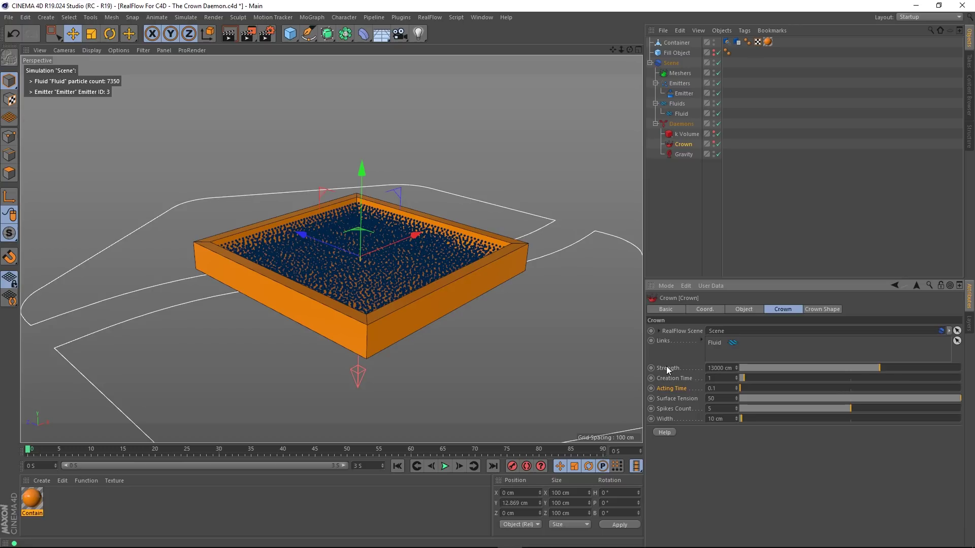
left_click_drag(886, 370, 915, 373)
Step: Play the simulation from the first frame to frame 50 with the whole splash in view
left_click(398, 466)
scroll(398, 349, "down", 5)
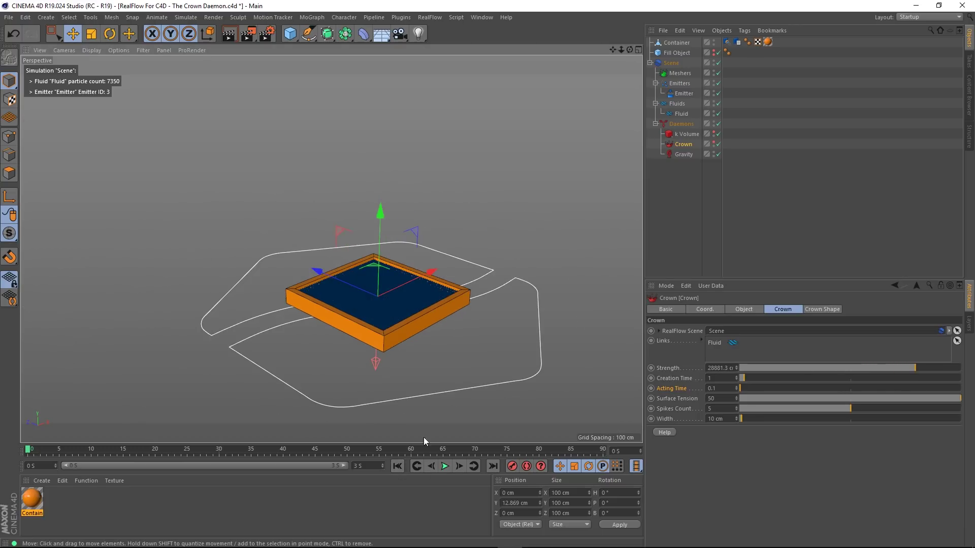
left_click(445, 467)
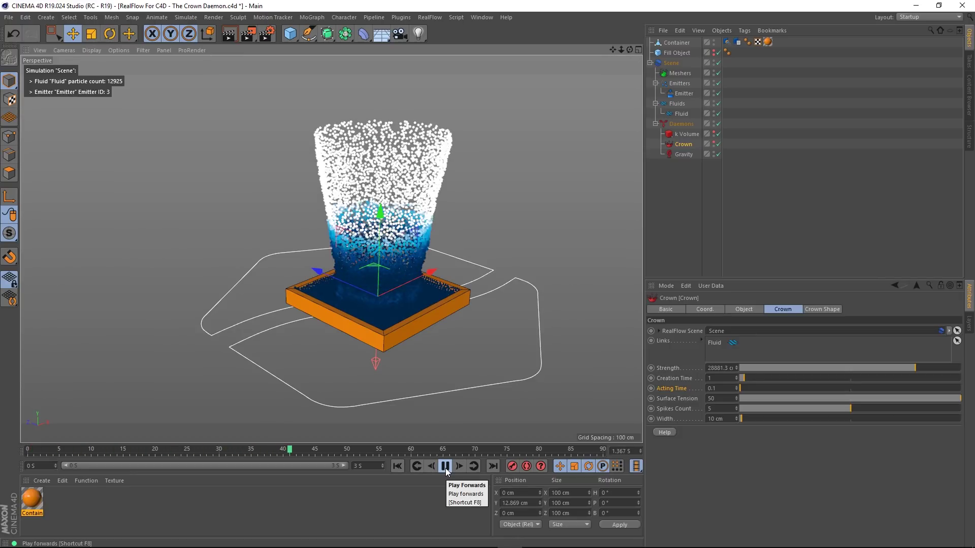
left_click(446, 467)
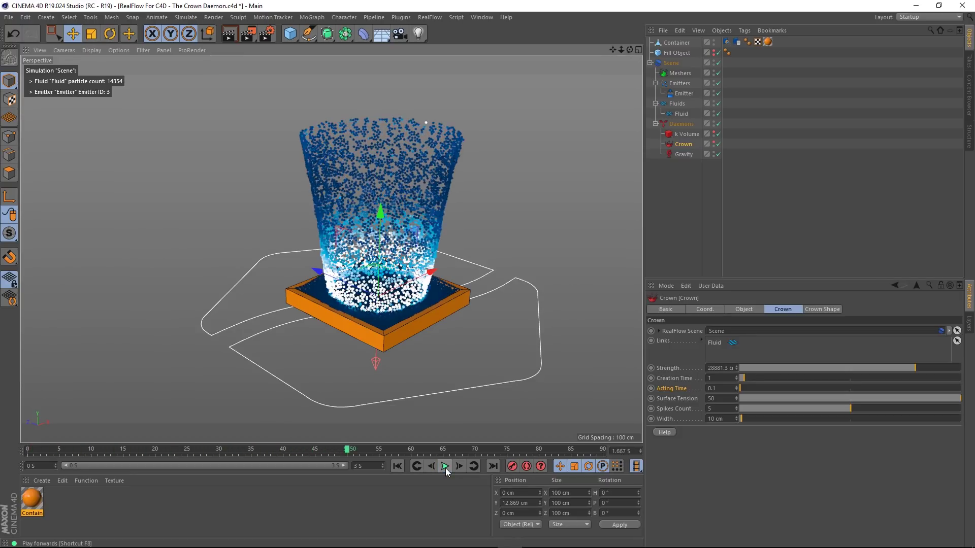
Step: Show the k Volume daemon's guide and compare its top with the splash height in the front view
left_click_drag(421, 251, 414, 223, "alt")
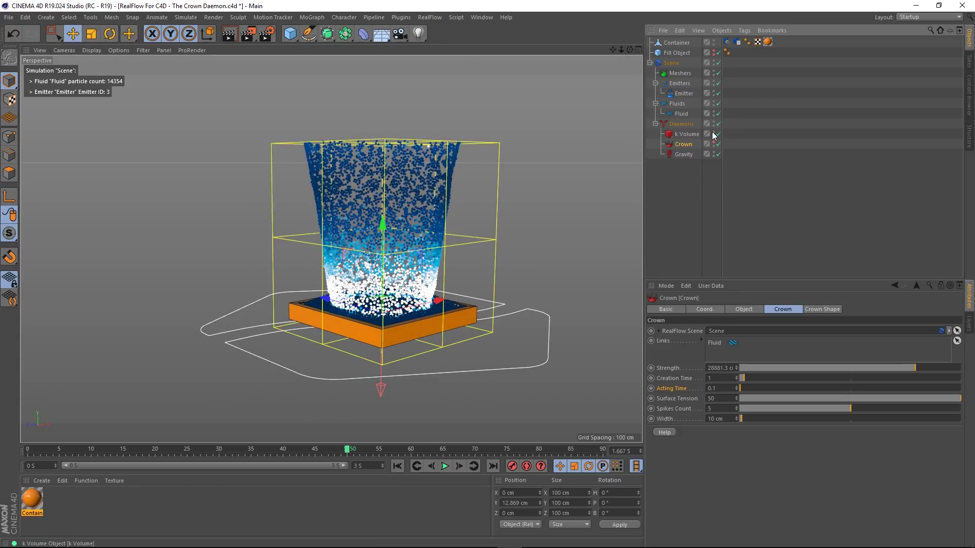
left_click_drag(393, 247, 431, 251, "alt")
middle_click(459, 228)
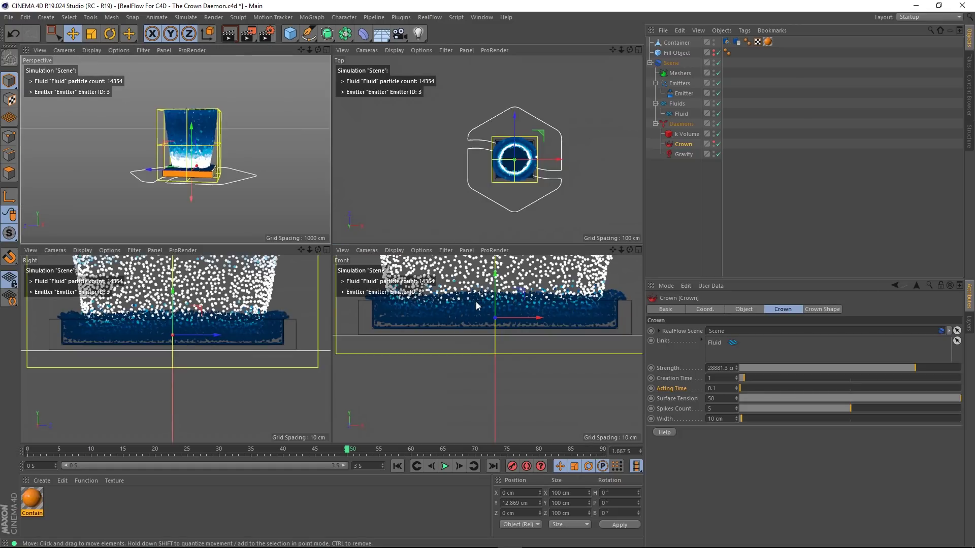
middle_click(477, 303)
middle_click_drag(490, 222, 455, 261, "alt")
scroll(450, 278, "up", 4)
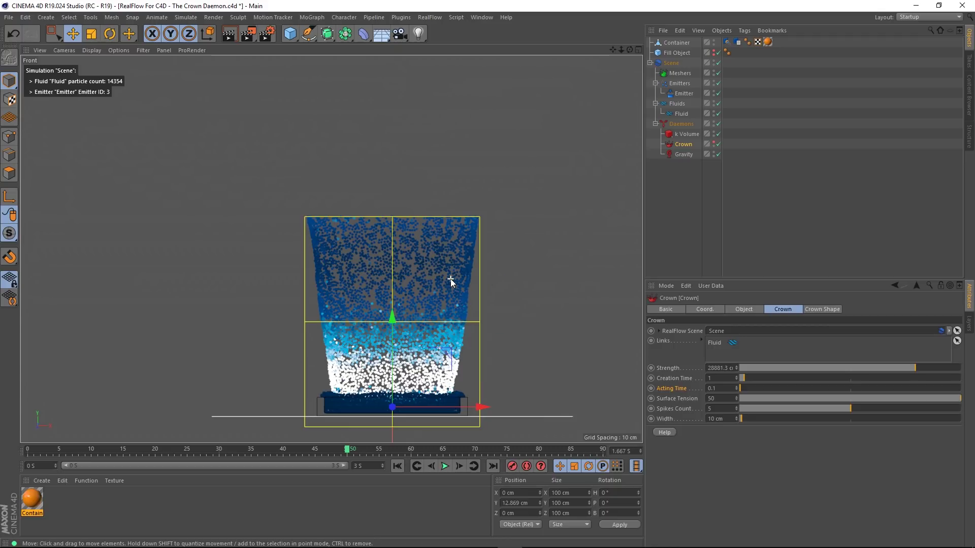
Step: Increase the k Volume's height and raise it to about Y 207 cm, keeping its base just beneath the container
left_click(688, 135)
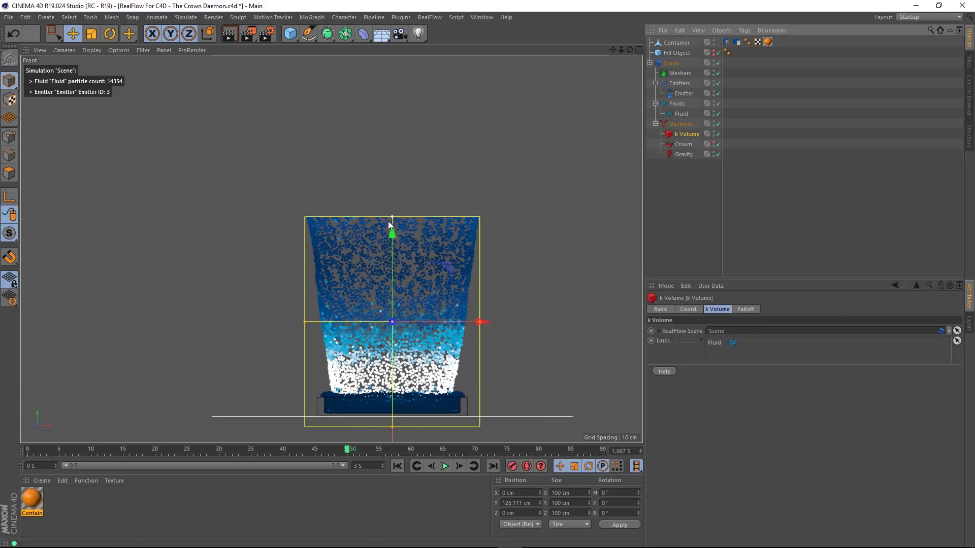
left_click_drag(393, 207, 395, 158)
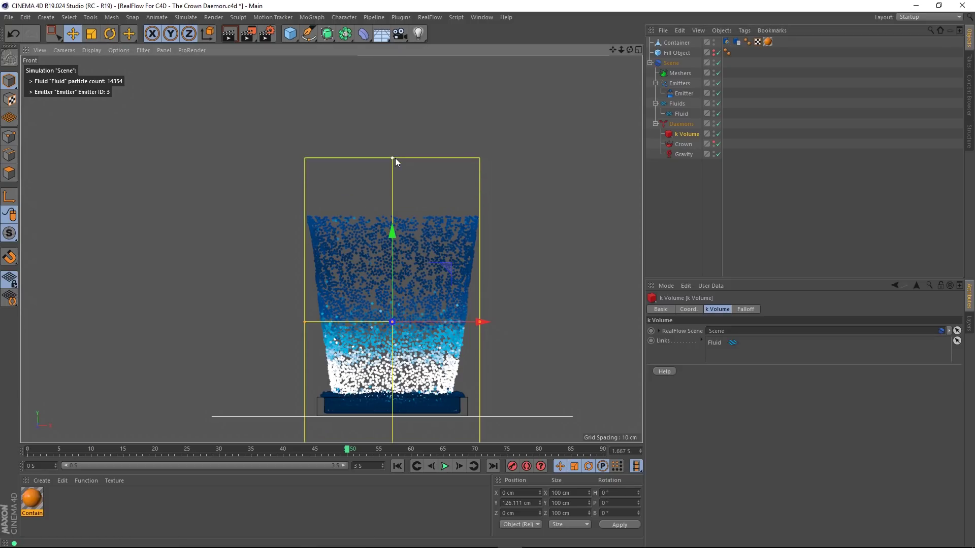
scroll(395, 261, "down", 5)
left_click_drag(394, 195, 397, 172)
scroll(410, 294, "up", 6)
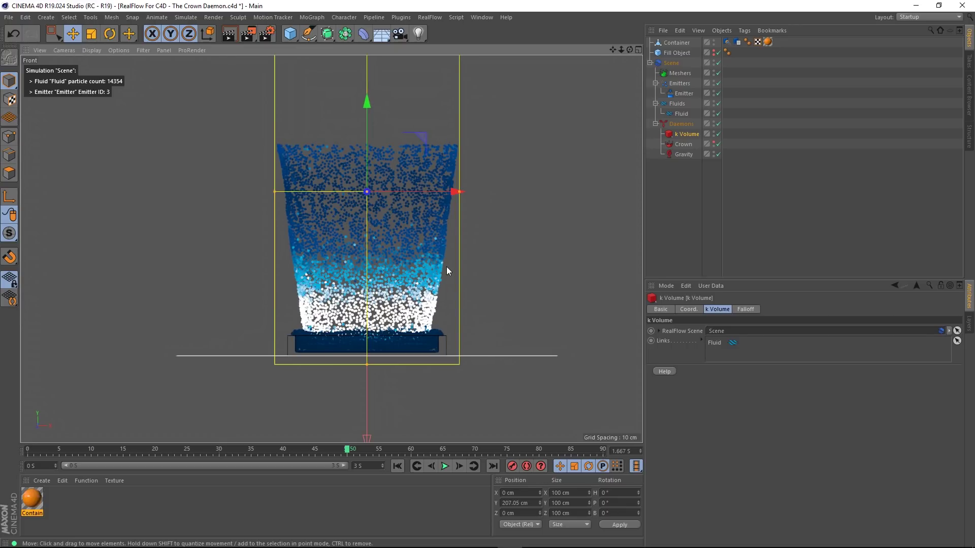
Step: Return to the perspective view and hide the k Volume daemon's guide
middle_click(447, 266)
middle_click(231, 175)
left_click_drag(399, 237, 337, 286, "alt")
double_click(714, 132)
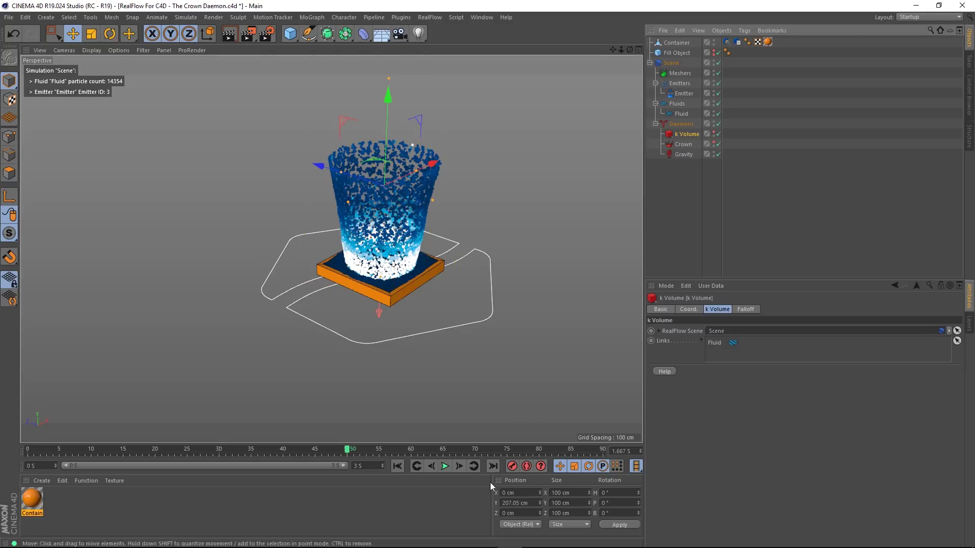
Step: Replay the simulation from the first frame past frame 57 to check the taller splash, and rewind it
left_click(397, 466)
left_click(445, 466)
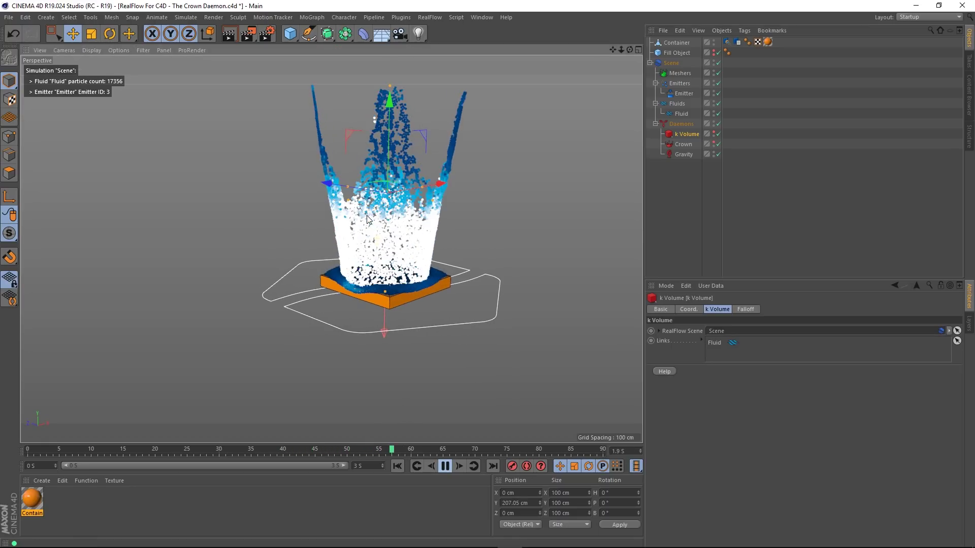
left_click(447, 468)
left_click(398, 466)
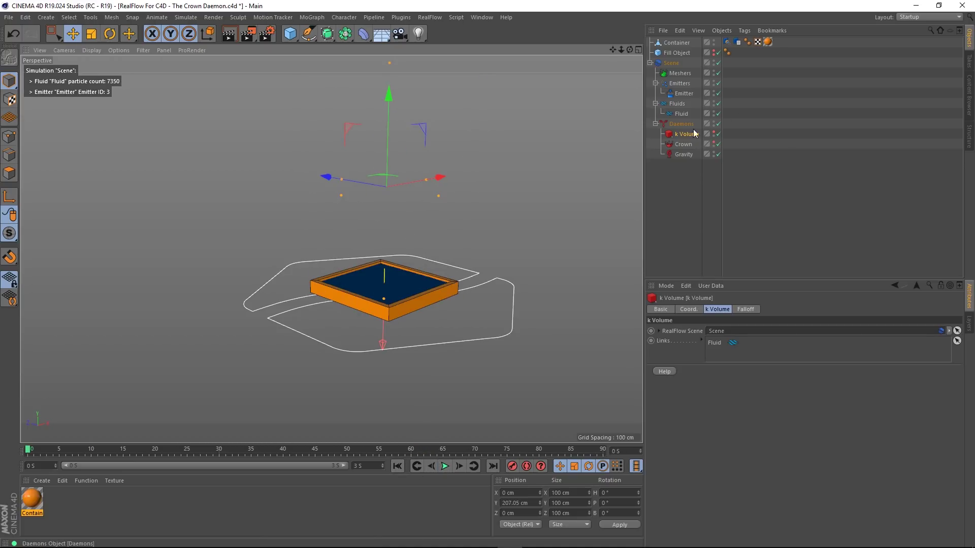
Step: Set the Crown daemon's Strength to 16000 cm
left_click(688, 135)
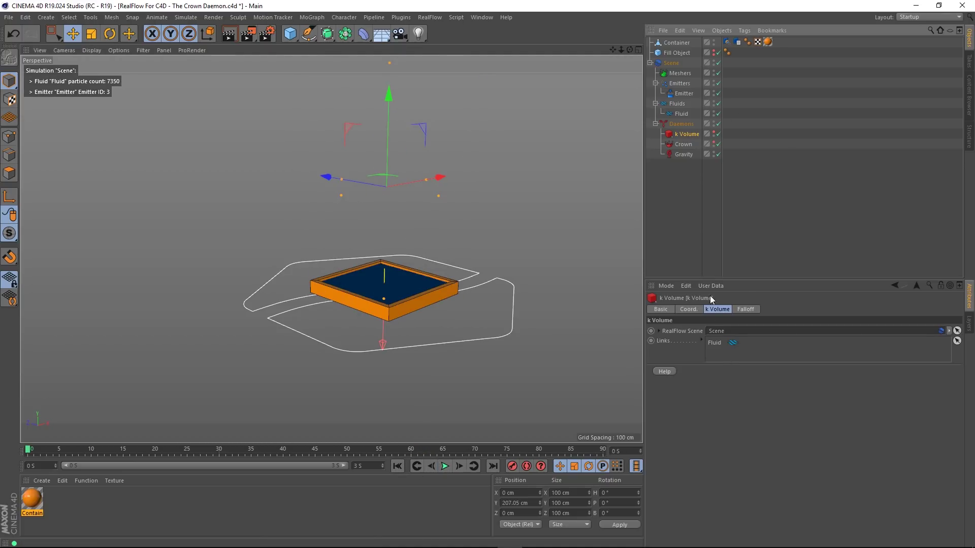
left_click(682, 143)
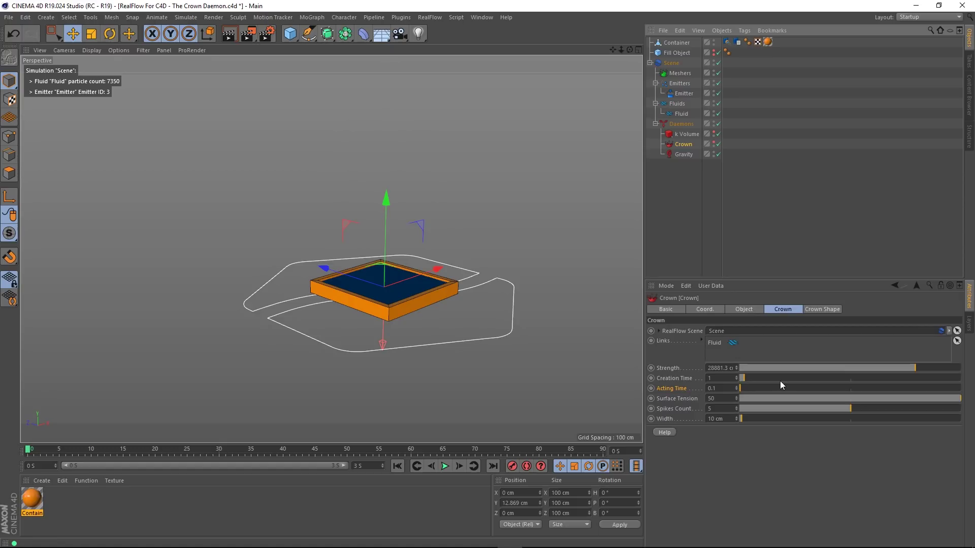
left_click(732, 368)
type("16000")
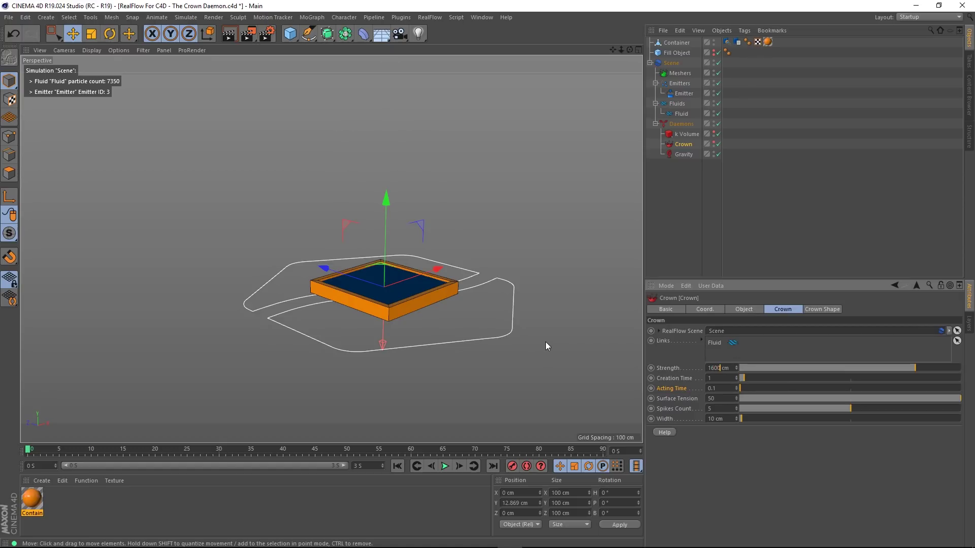
key("Return")
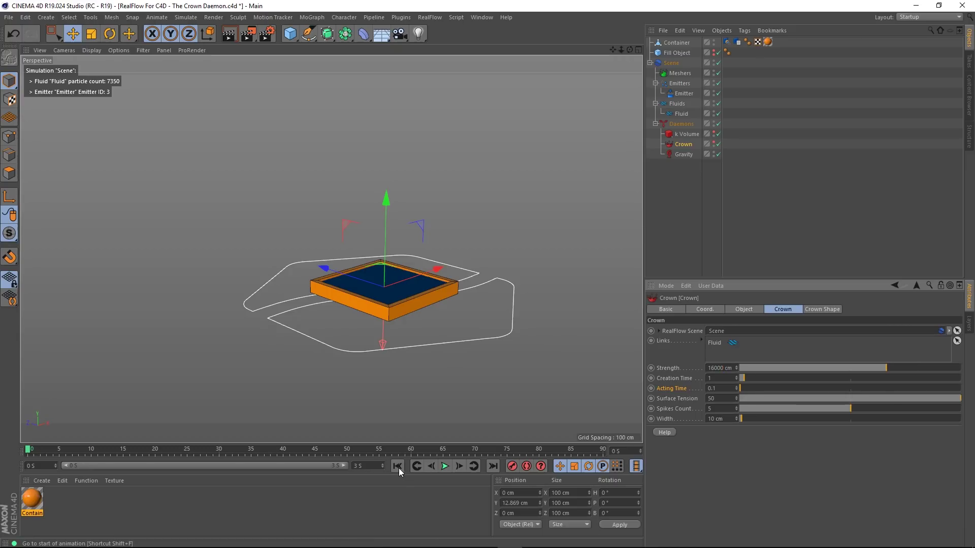
Step: Simulate from the first frame to frame 79 to check the lower-strength splash from closer above the container
left_click(445, 465)
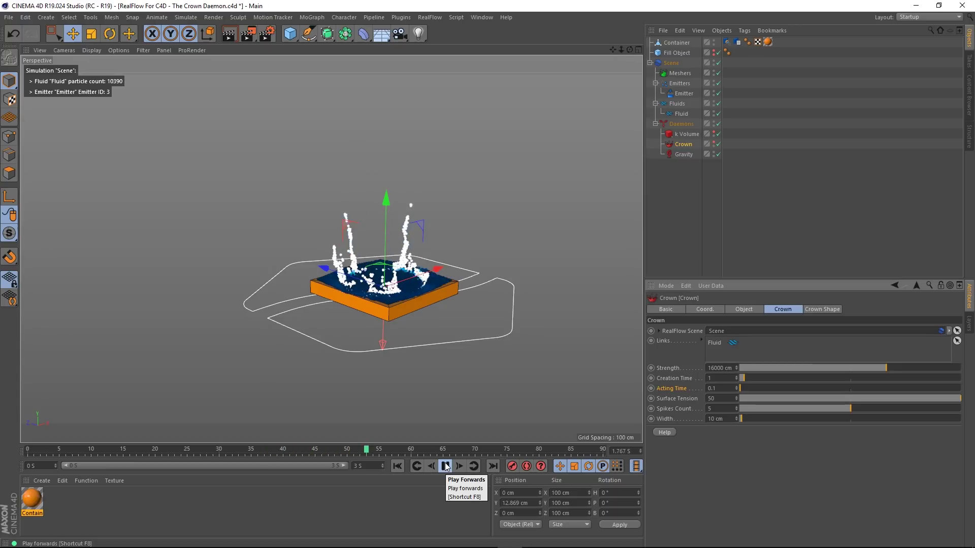
scroll(376, 288, "up", 7)
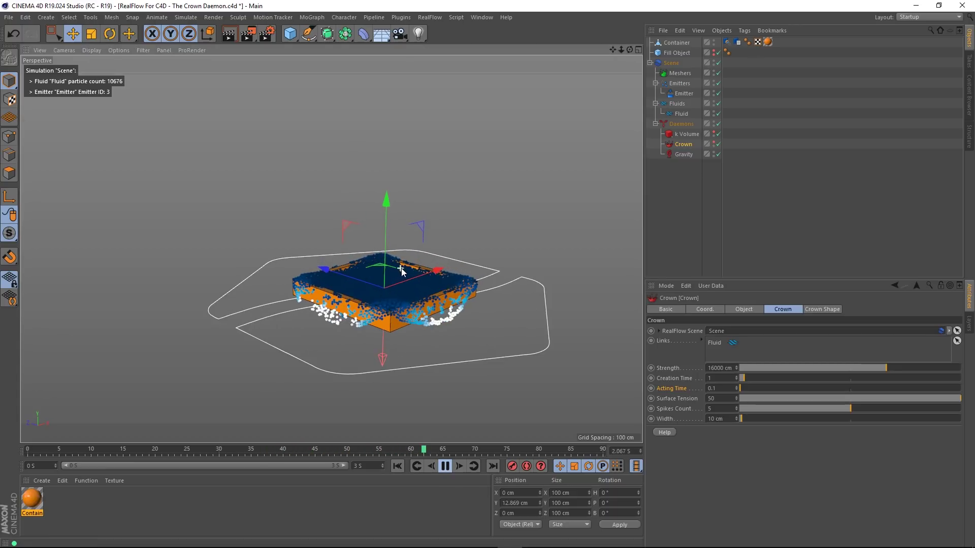
left_click_drag(403, 285, 411, 323, "alt")
left_click(446, 466)
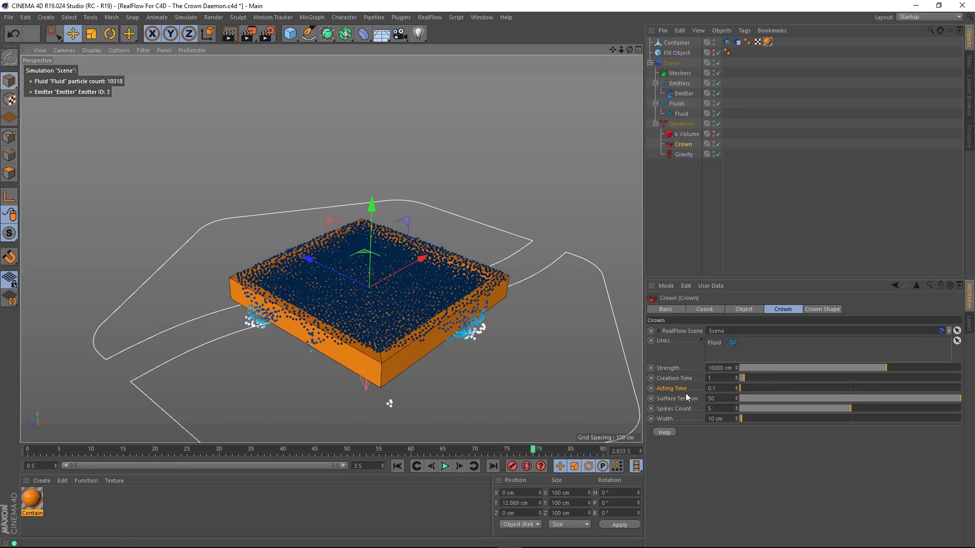
Step: Review the Crown's Acting Time value, replay the simulation from the first frame past frame 56, and rewind it
left_click_drag(717, 388, 656, 388)
left_click(721, 389)
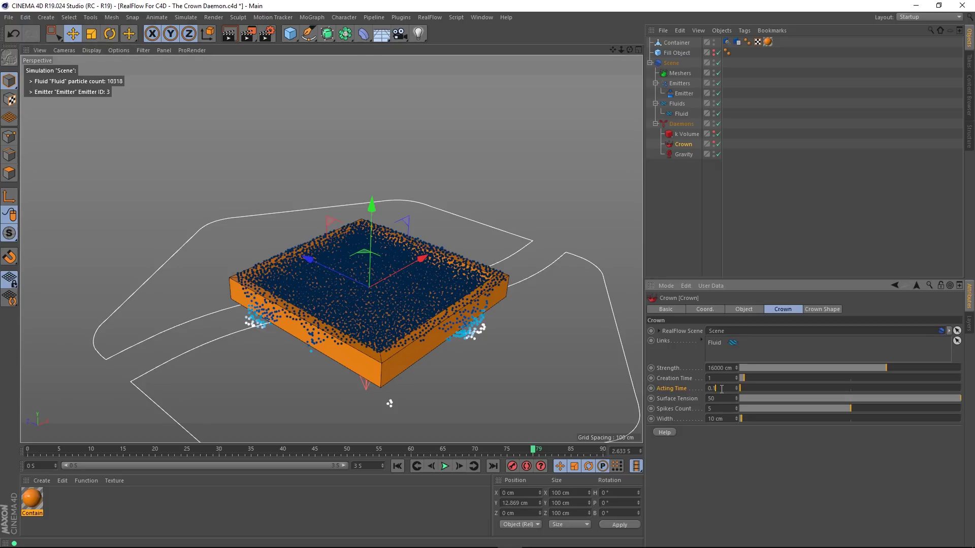
left_click(397, 466)
left_click(444, 468)
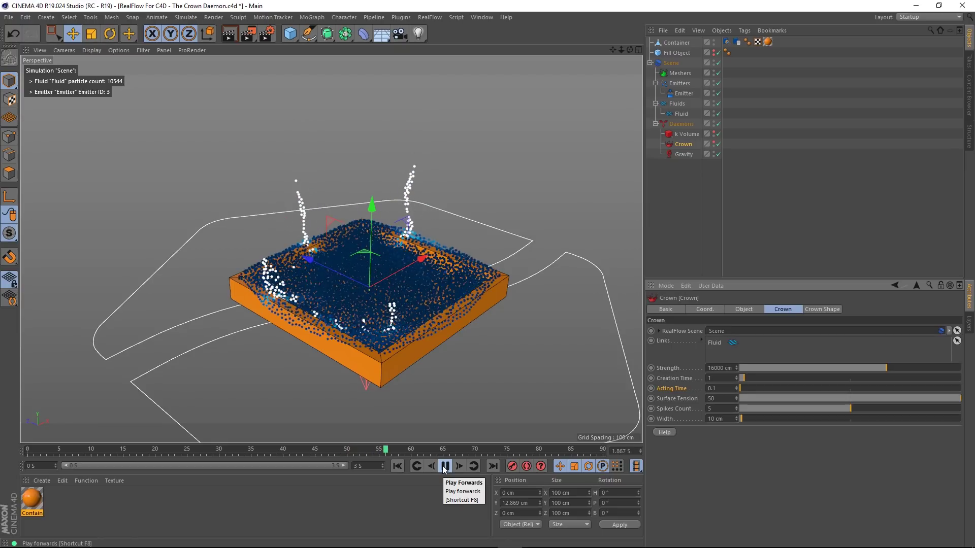
left_click(444, 469)
left_click(399, 467)
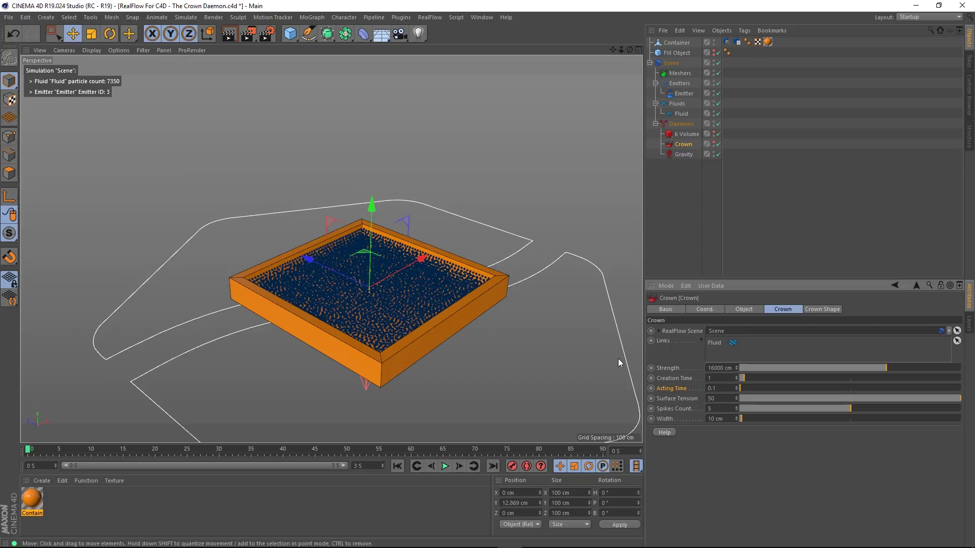
Step: Set the Crown's Surface Tension to 25 and play the simulation to about frame 89 to compare the splash
left_click(849, 398)
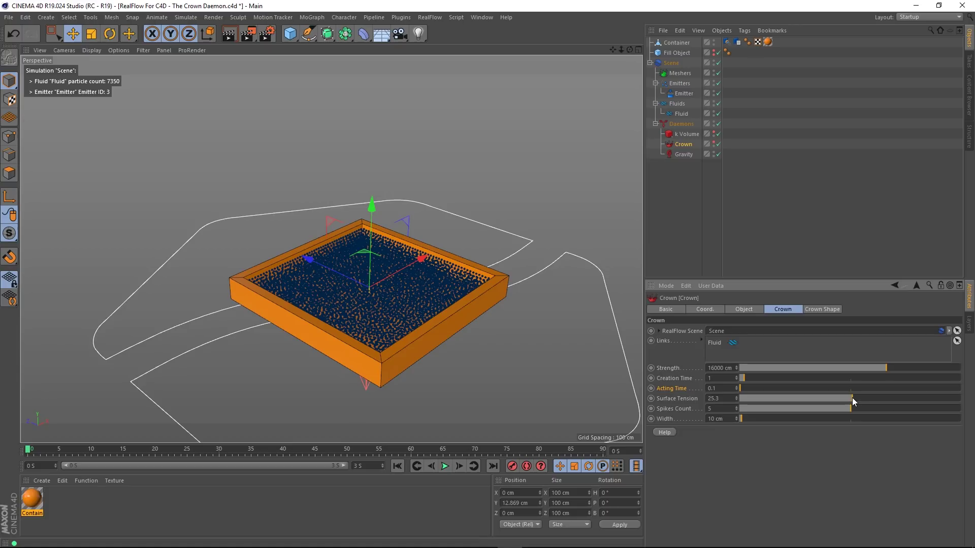
key("Return")
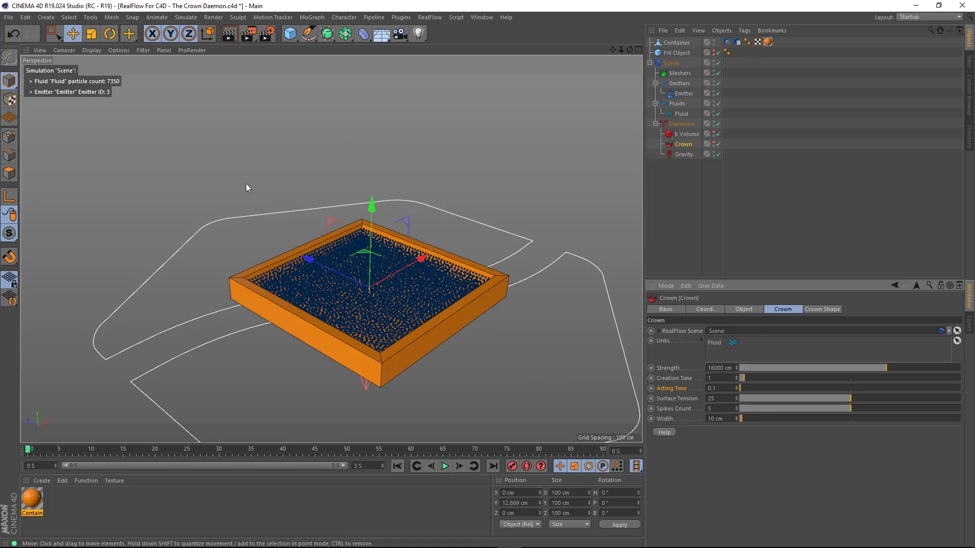
left_click(447, 468)
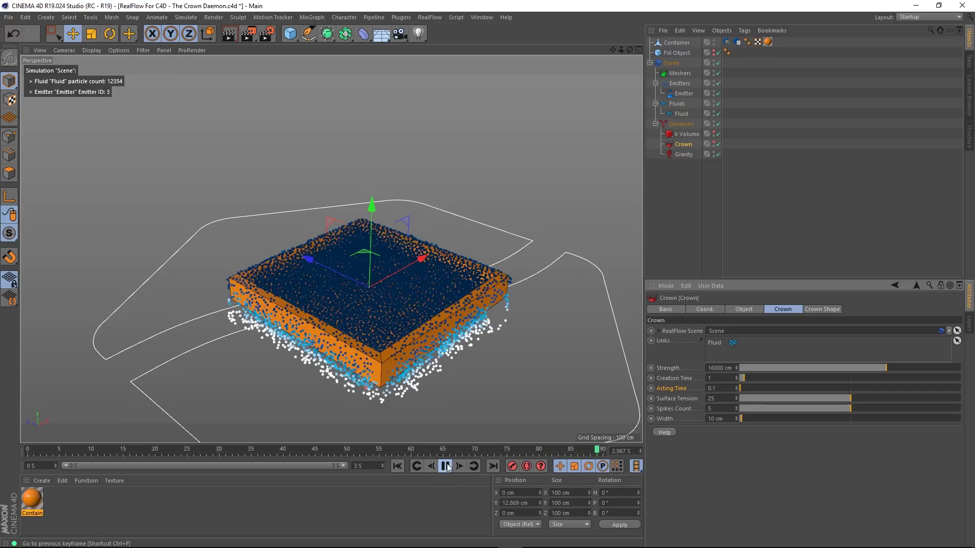
left_click(445, 466)
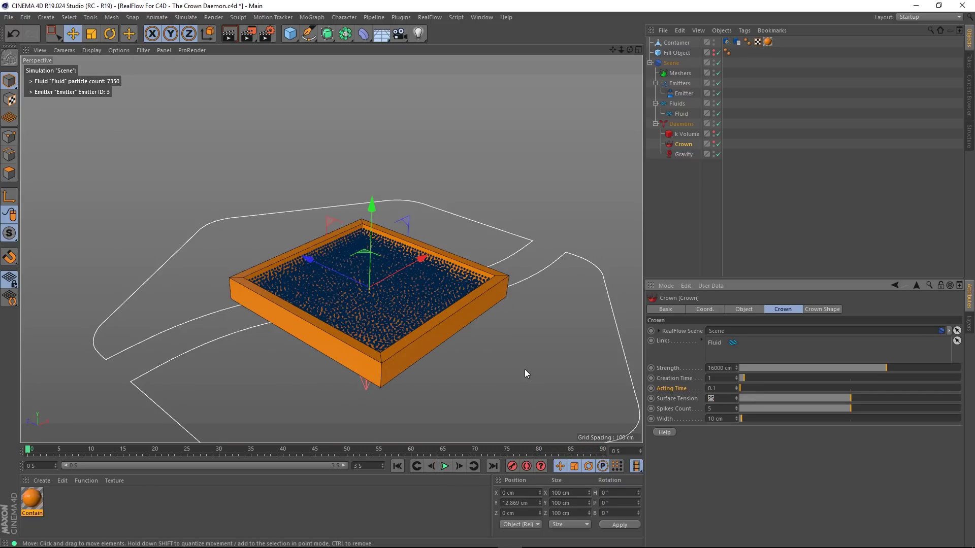
Step: Reduce the Crown's Surface Tension to 2 and play the simulation to frame 81
key("Return")
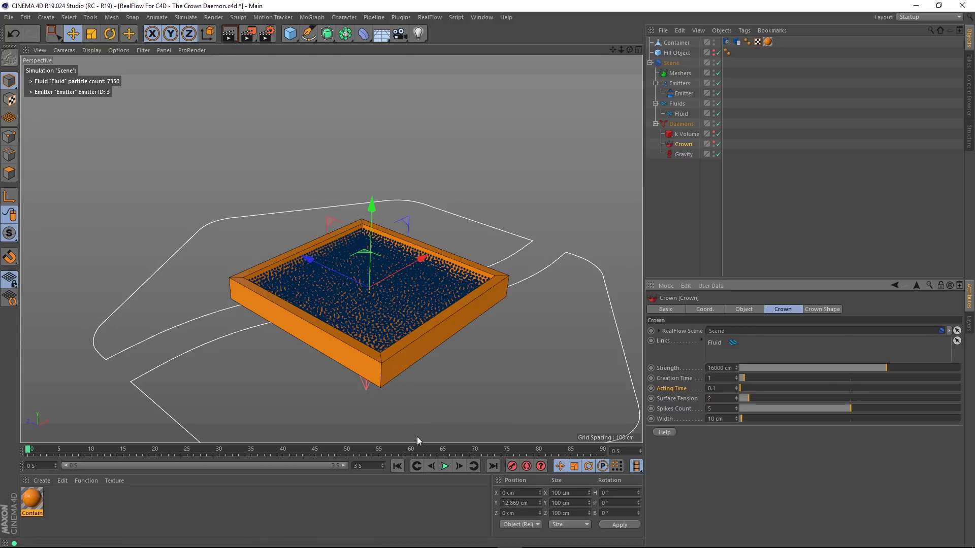
left_click(444, 467)
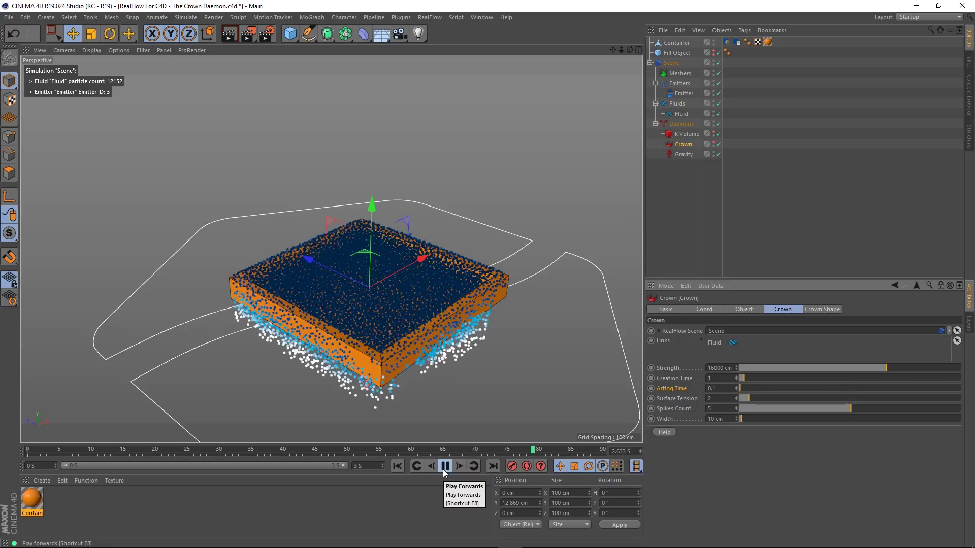
left_click(444, 471)
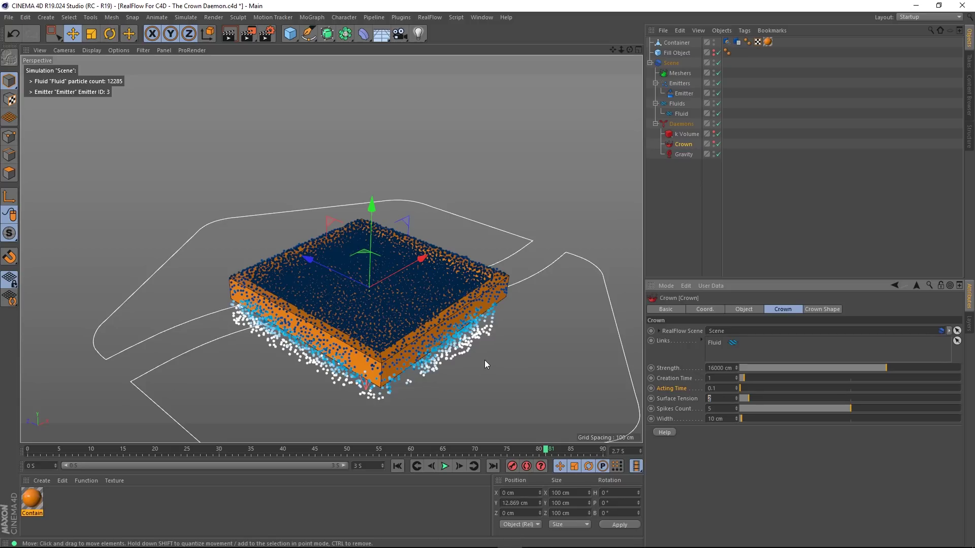
Step: Set the Crown's Surface Tension to 0, simulate from the first frame to frame 85, and rewind
left_click(399, 467)
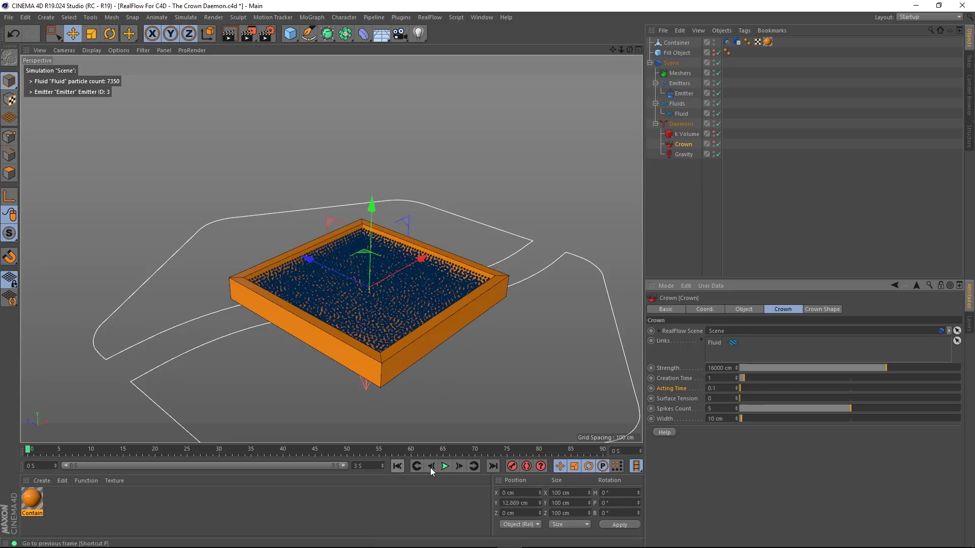
left_click(445, 467)
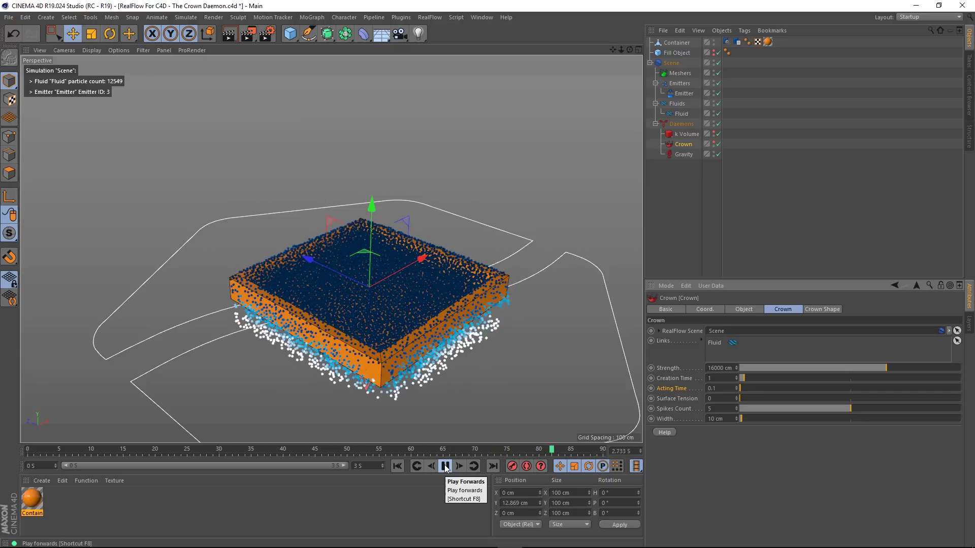
left_click(445, 466)
left_click_drag(385, 363, 427, 333, "alt")
left_click_drag(341, 342, 424, 333, "alt")
scroll(405, 324, "up", 2)
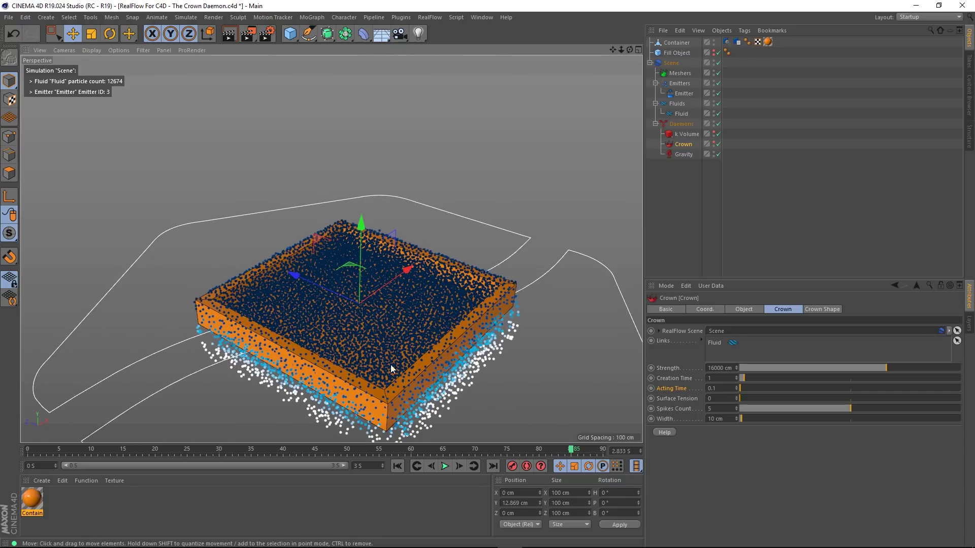
left_click(401, 467)
left_click_drag(380, 335, 374, 334, "alt")
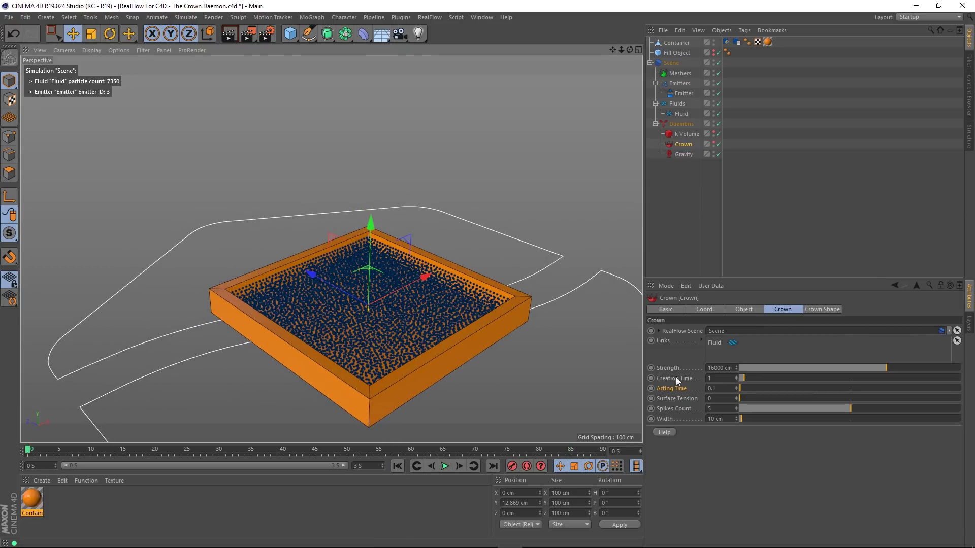
Step: Set the Crown's Surface Tension to 50 and simulate to frame 48 to examine the crown's walls and spikes
left_click_drag(746, 399, 939, 403)
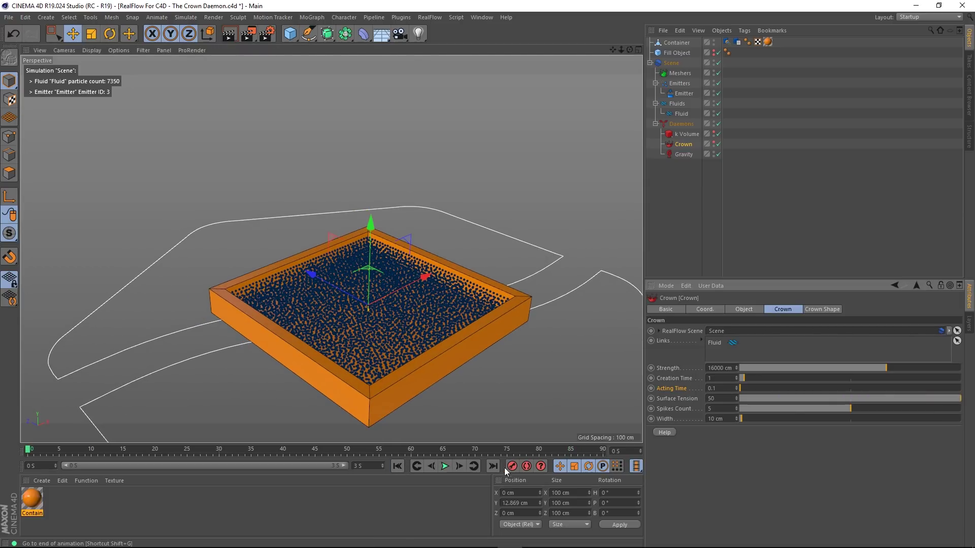
left_click(445, 466)
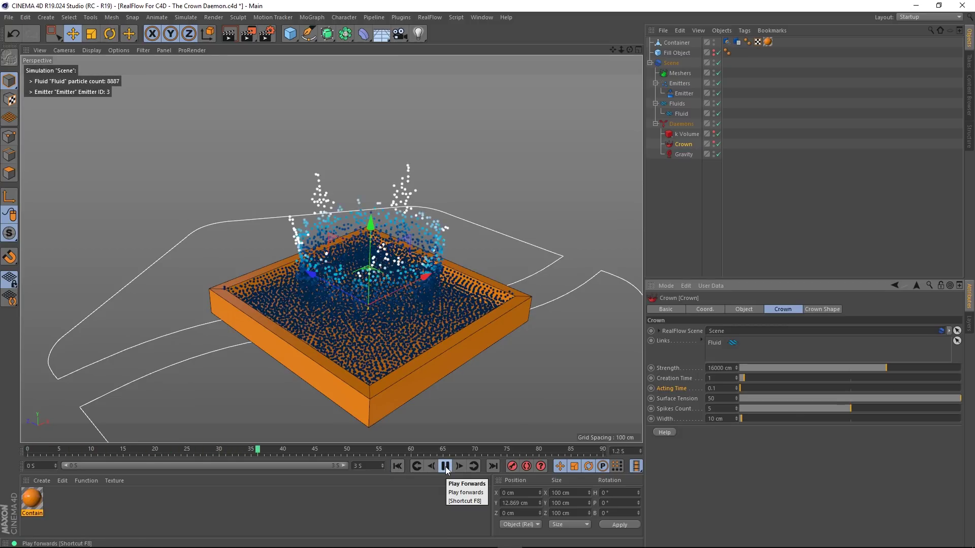
left_click(444, 466)
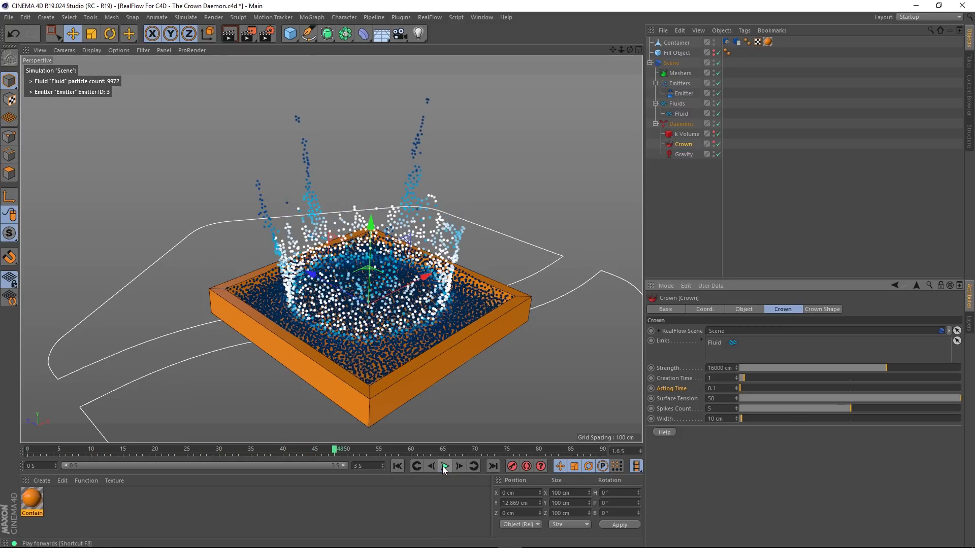
scroll(363, 259, "down", 5)
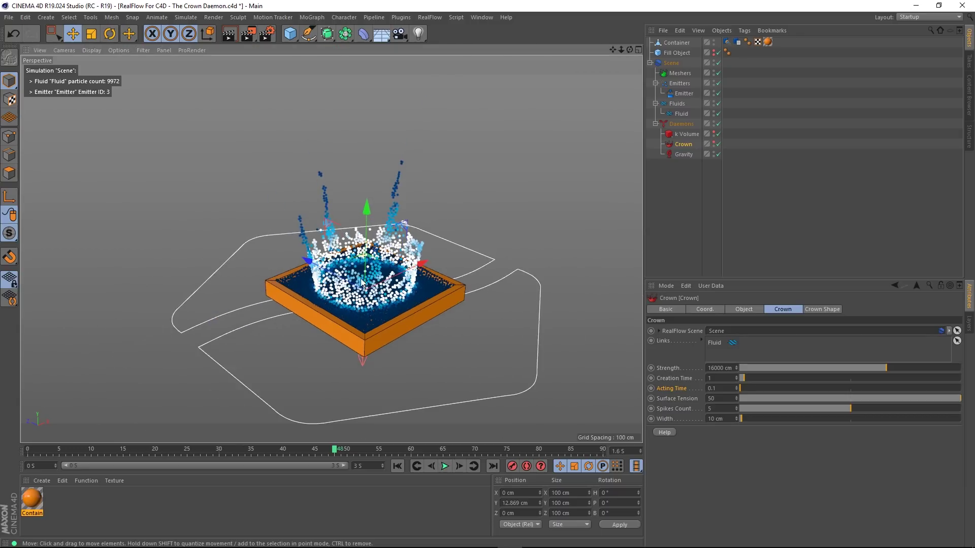
left_click_drag(362, 287, 403, 309, "alt")
scroll(396, 300, "up", 2)
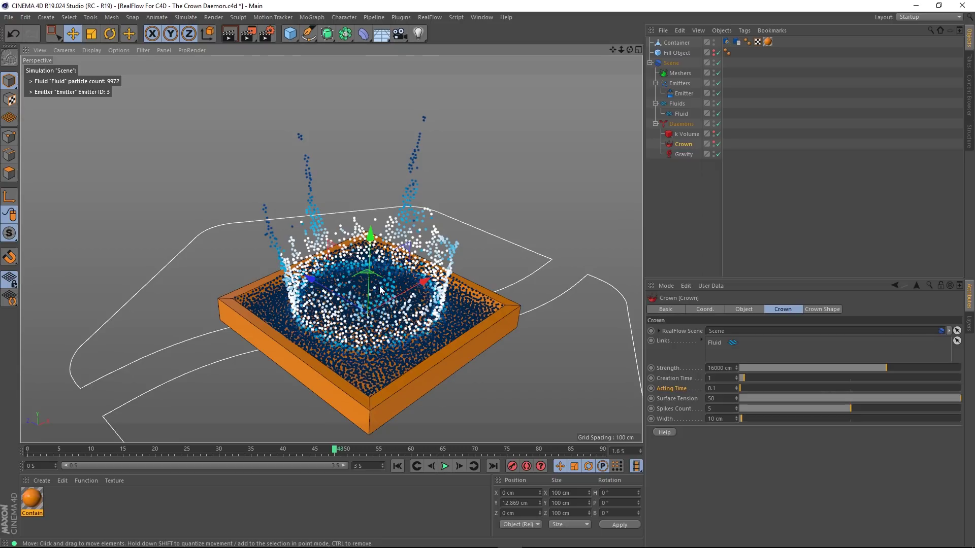
left_click_drag(405, 343, 424, 306, "alt")
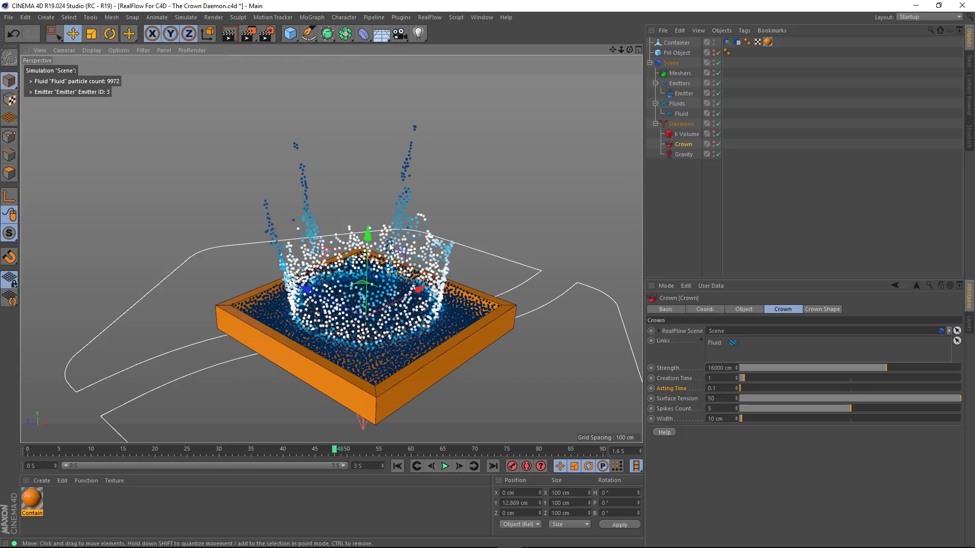
Step: Rewind to the first frame, show the Crown daemon's guide, and examine its ring and spikes from several angles
left_click(396, 466)
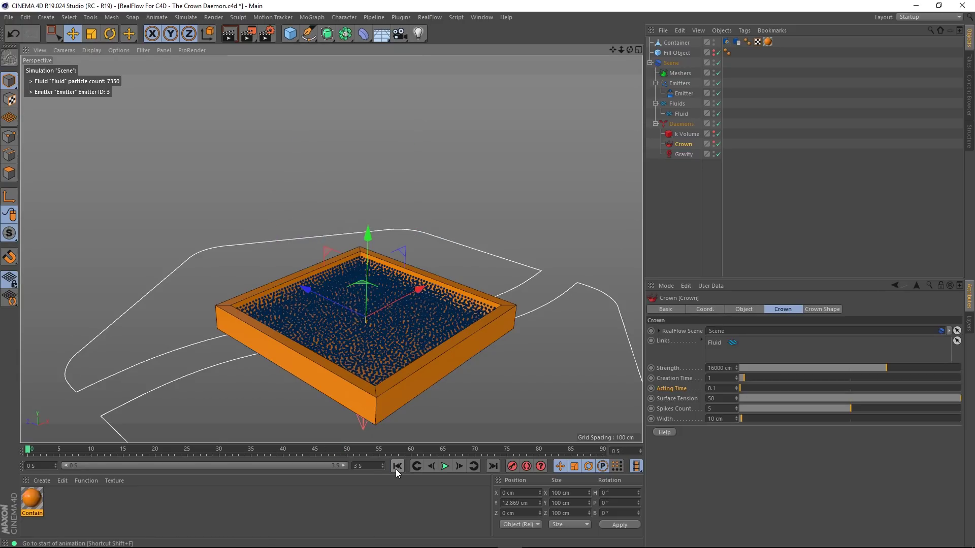
left_click(714, 143)
scroll(380, 325, "up", 4)
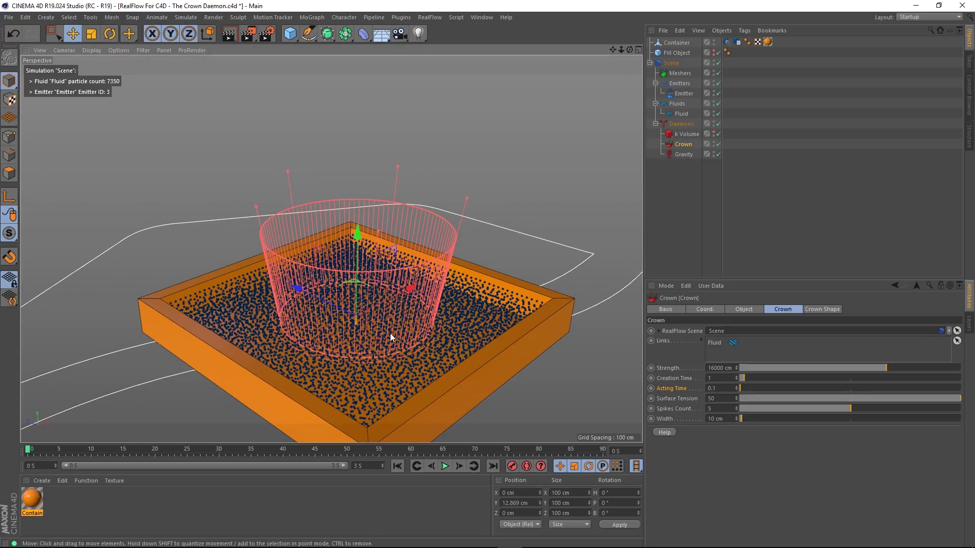
left_click_drag(390, 333, 366, 317, "alt")
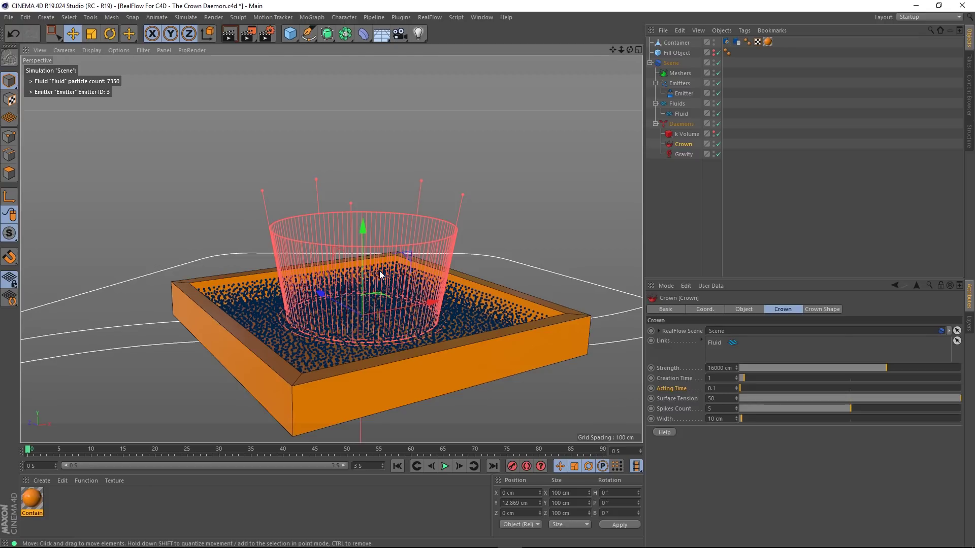
mouse_move(379, 271)
left_mouse_down("alt")
mouse_move(400, 260)
mouse_move(390, 255)
left_mouse_up("alt")
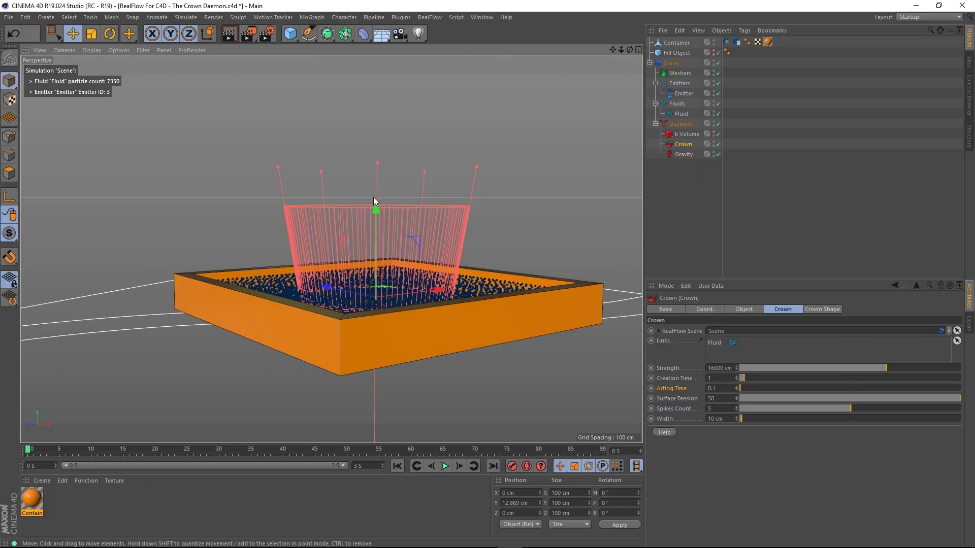
left_click_drag(427, 169, 430, 219, "alt")
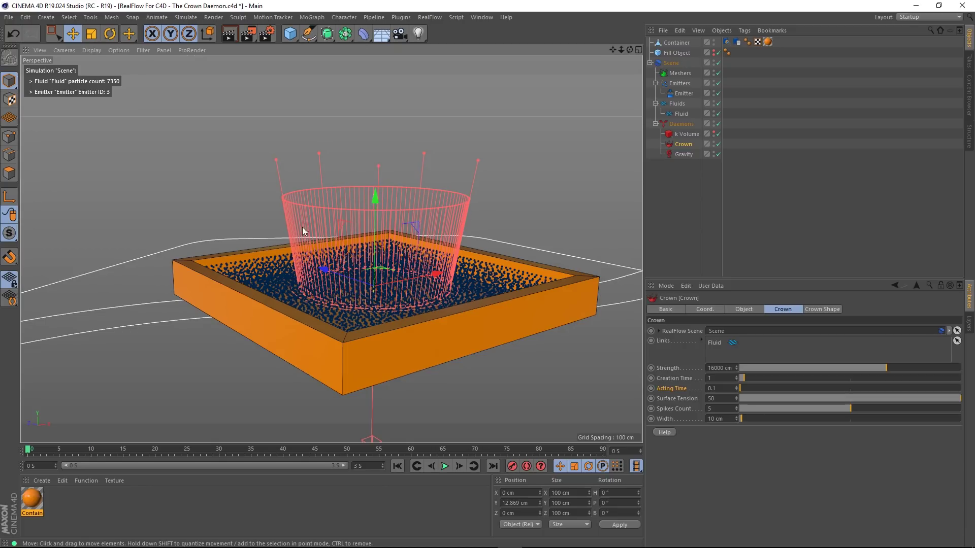
left_click_drag(380, 215, 425, 237, "alt")
left_click_drag(425, 274, 410, 263, "alt")
Step: Set the Crown's Spikes Count to 7 and start the simulation with the whole container in view
left_click_drag(714, 408, 684, 407)
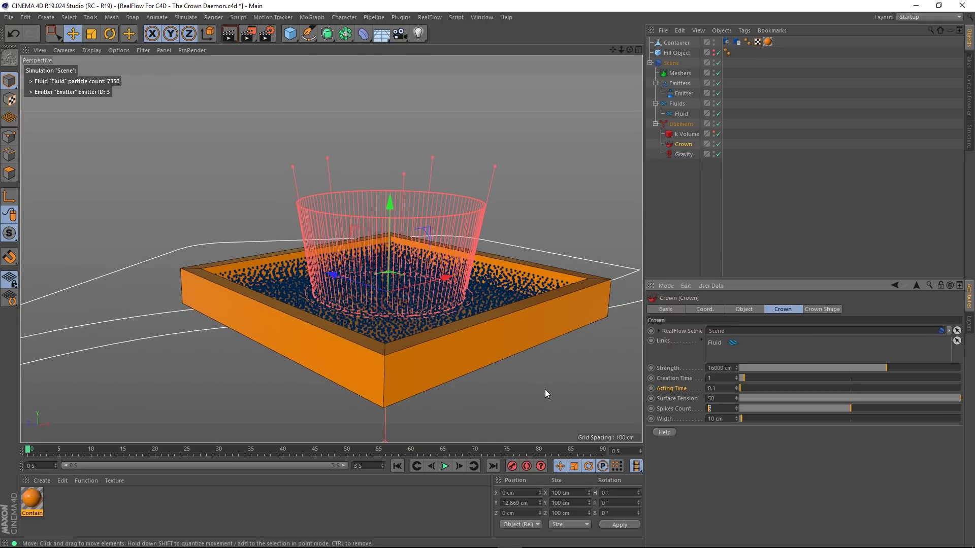
key("Return")
left_click_drag(392, 291, 397, 309, "alt")
scroll(397, 309, "down", 3)
middle_click_drag(394, 322, 372, 312, "alt")
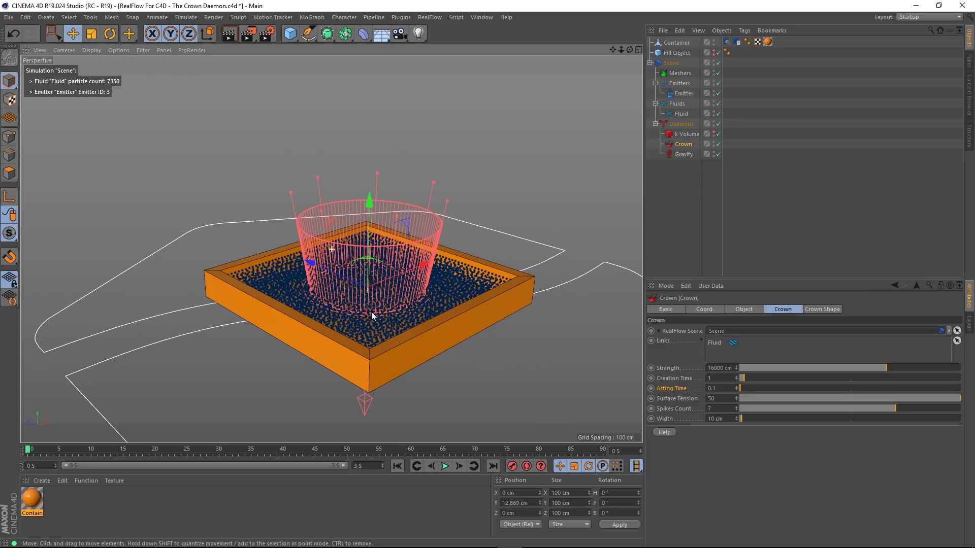
left_click(445, 466)
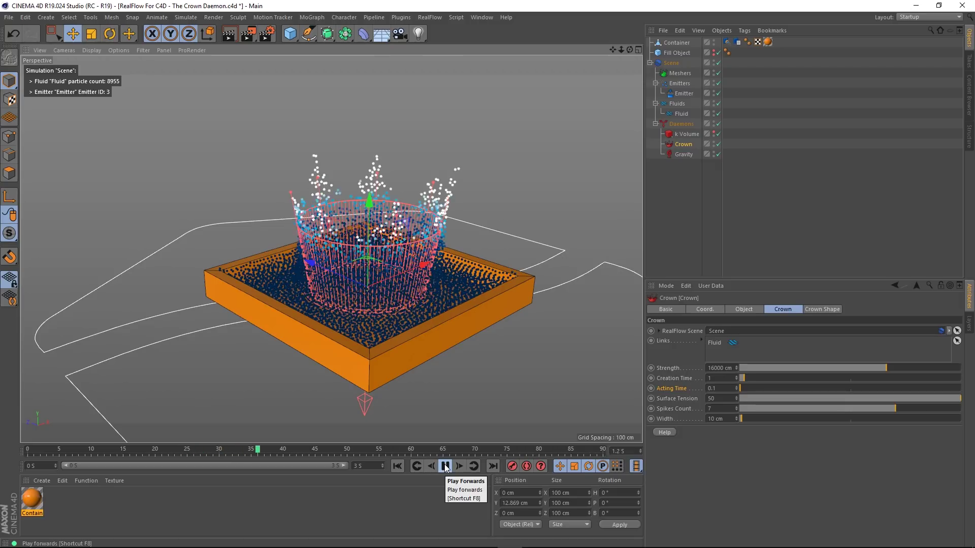
Step: Stop the simulation at frame 45, examine the seven-spike crown splash from several angles, and rewind to the first frame
left_click(445, 466)
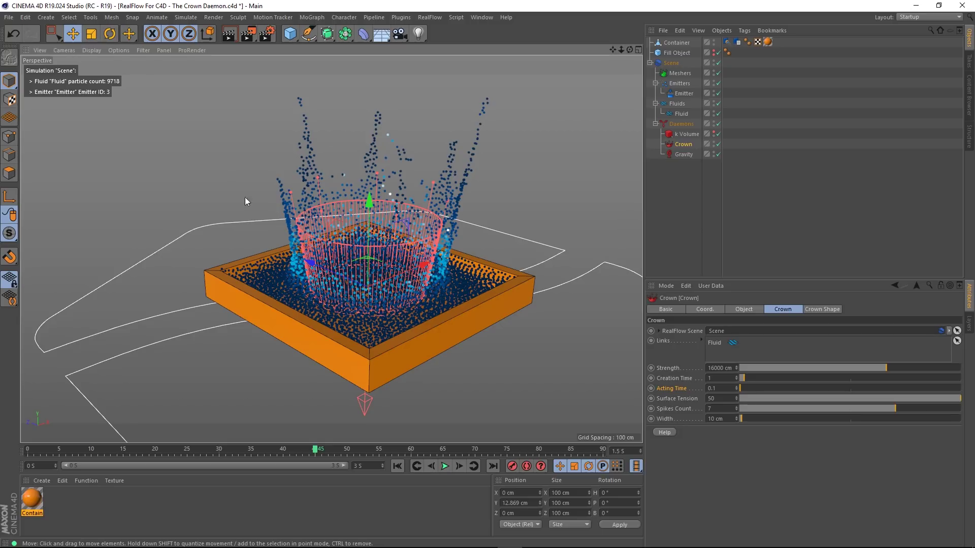
left_click_drag(354, 277, 474, 266, "alt")
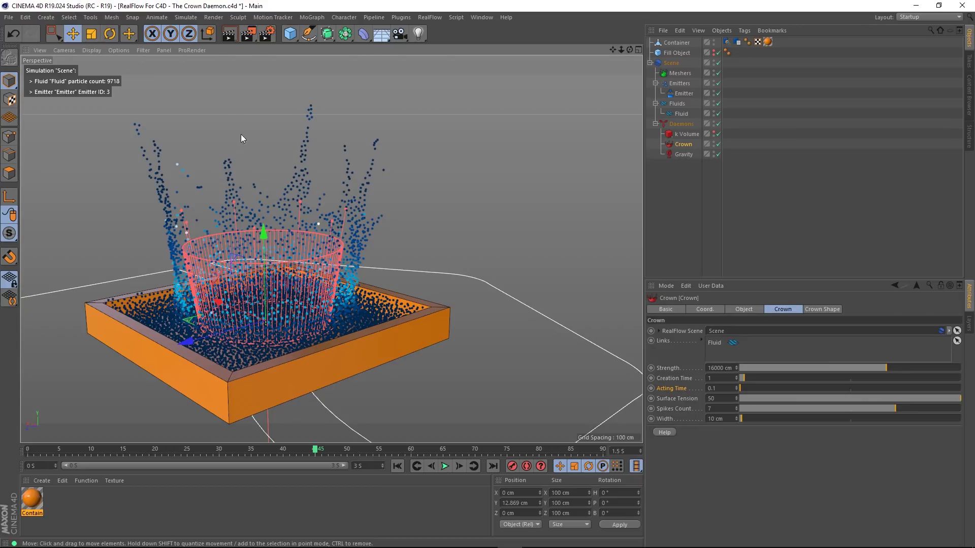
right_click_drag(410, 272, 245, 301, "alt")
left_click_drag(245, 301, 267, 300, "alt")
middle_click_drag(195, 226, 274, 254, "alt")
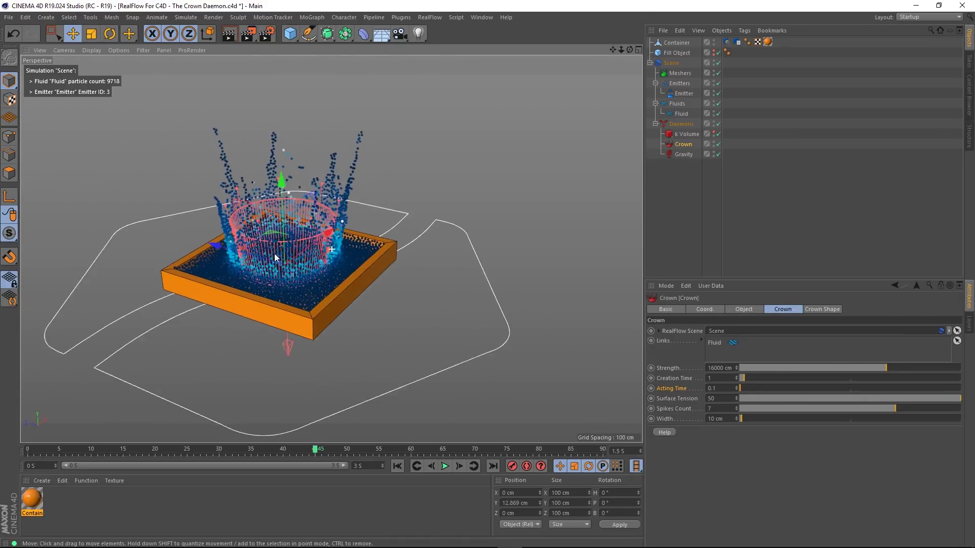
left_click_drag(274, 254, 296, 279, "alt")
right_click_drag(296, 279, 325, 294, "alt")
mouse_move(325, 295)
left_mouse_down("alt")
mouse_move(296, 284)
mouse_move(313, 290)
left_mouse_up("alt")
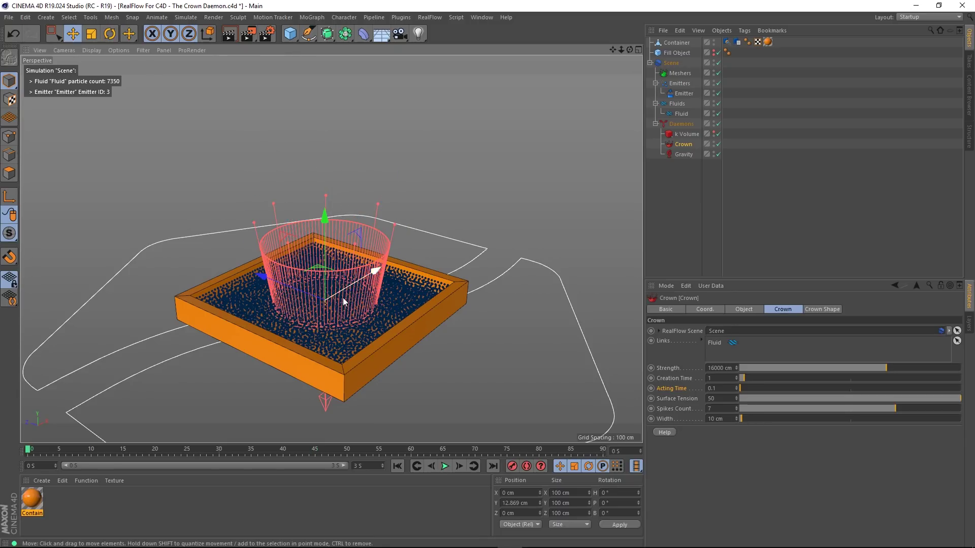
Step: Isolate the Crown daemon in the viewport and examine its base rings and spikes from above
right_click_drag(343, 298, 363, 309, "alt")
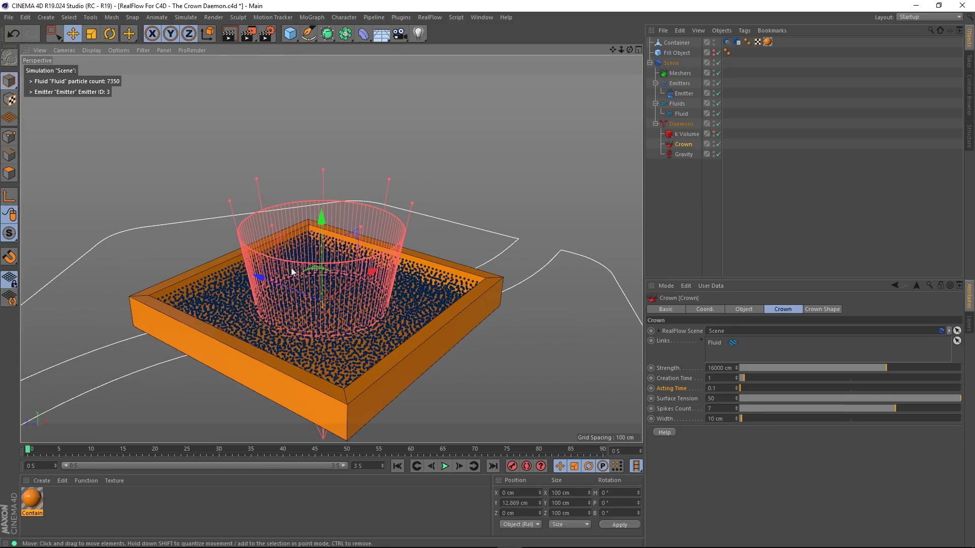
left_click_drag(322, 328, 375, 320, "alt")
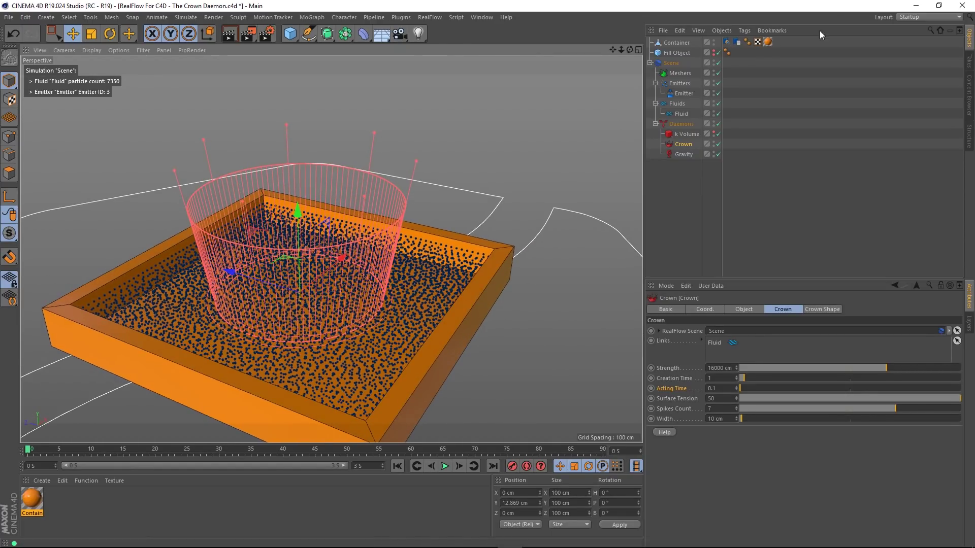
left_click(7, 238)
left_click(53, 268)
left_click_drag(191, 278, 446, 358, "alt")
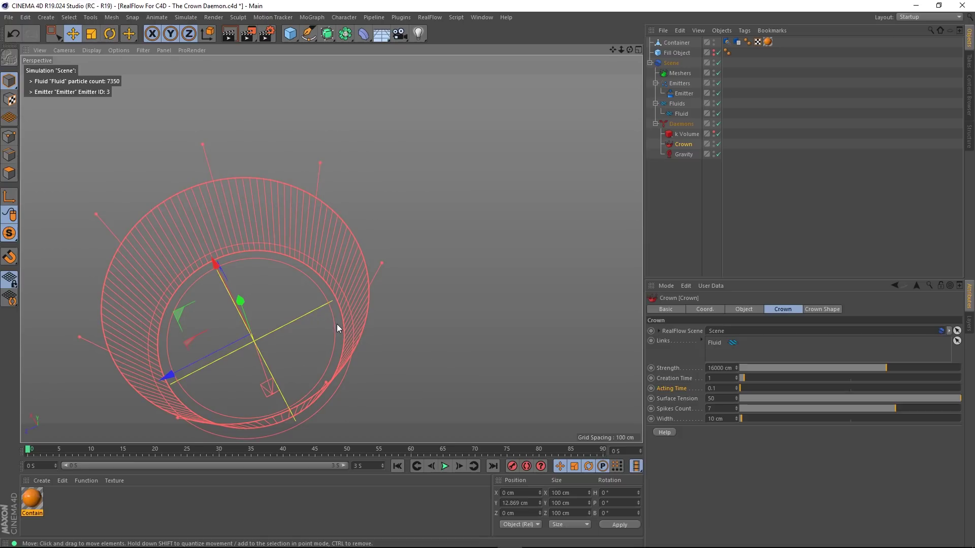
left_click_drag(336, 324, 295, 344, "alt")
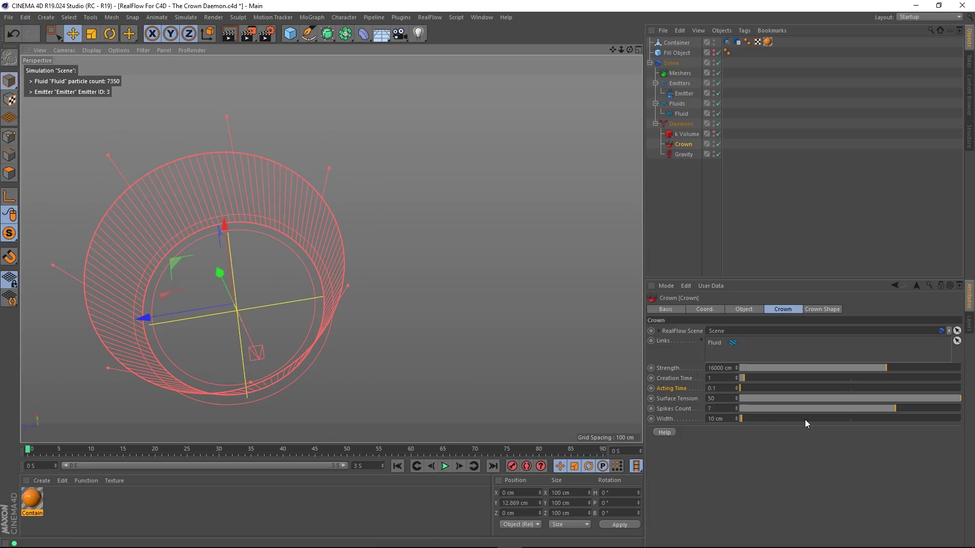
Step: Set the Crown's Width to 23.97 cm and show the whole scene again by turning off viewport solo
left_click_drag(741, 421, 745, 422)
left_click_drag(317, 353, 287, 348, "alt")
left_click(18, 235)
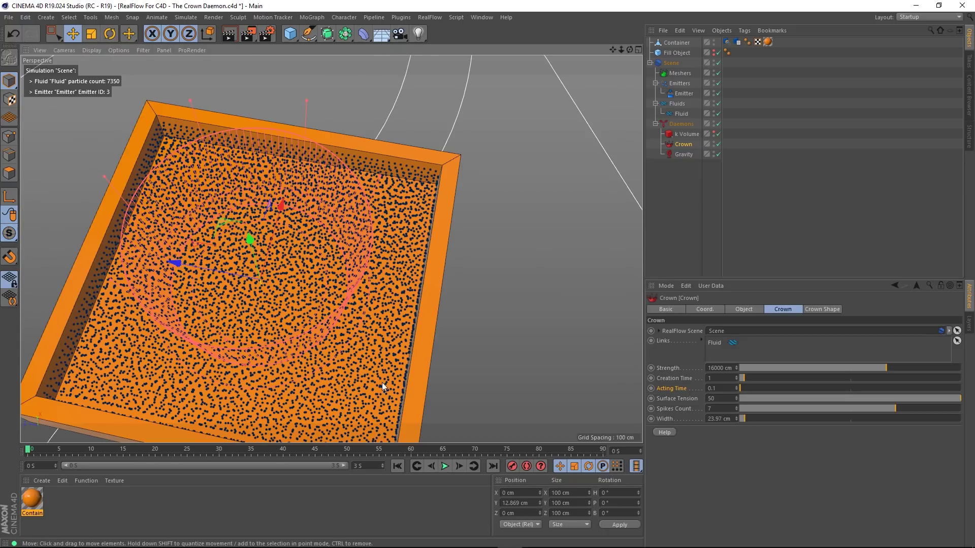
left_click_drag(382, 382, 337, 324, "alt")
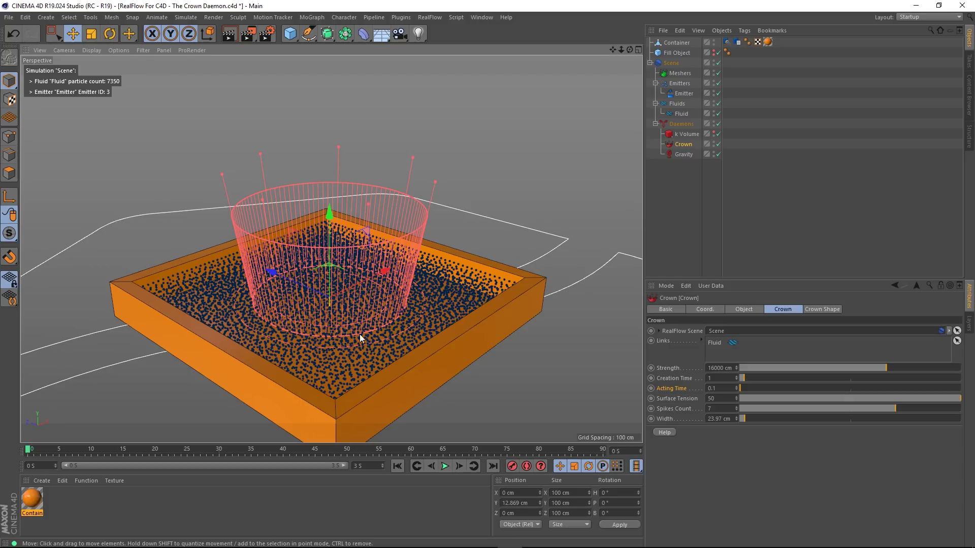
left_click_drag(380, 329, 367, 322, "alt")
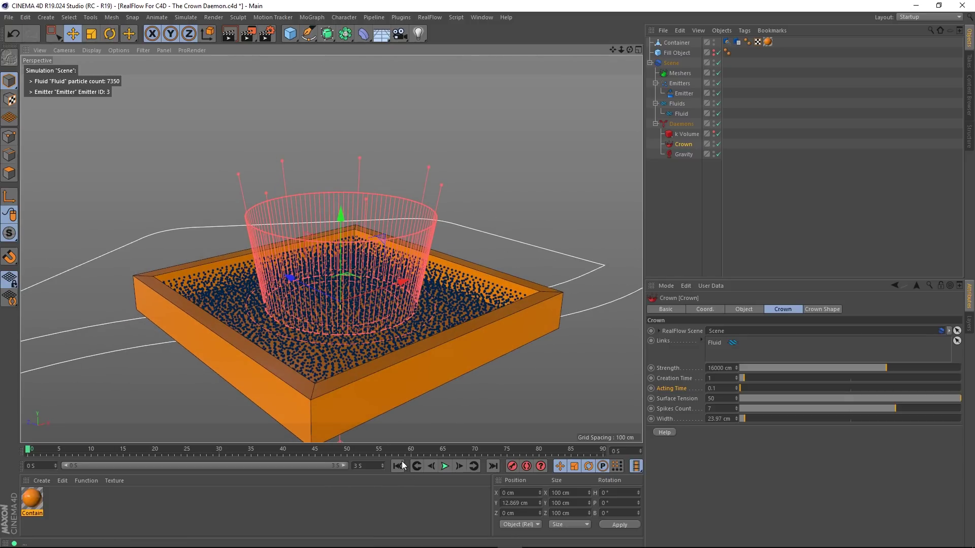
Step: Simulate to frame 38, examine the thickness of the splash walls and spikes, and rewind to the first frame
left_click(445, 467)
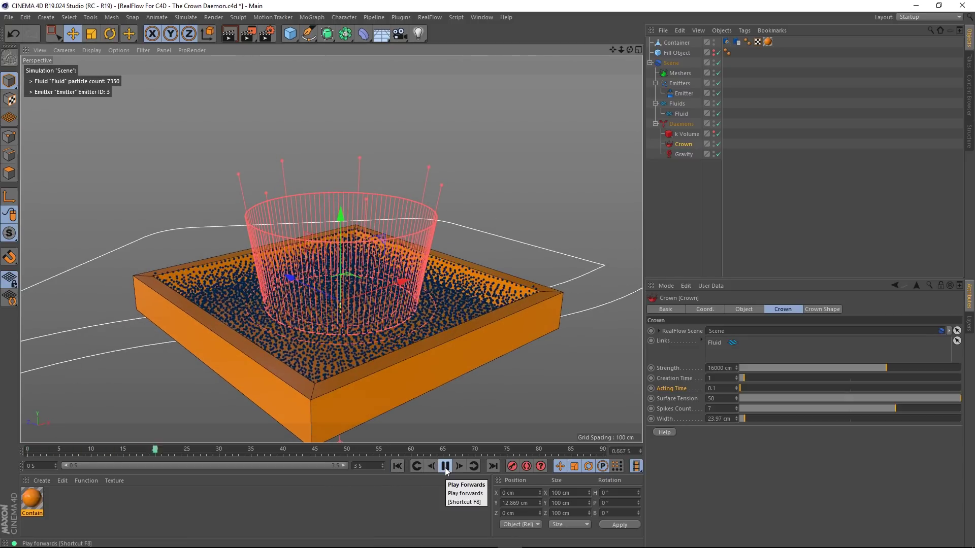
left_click(445, 468)
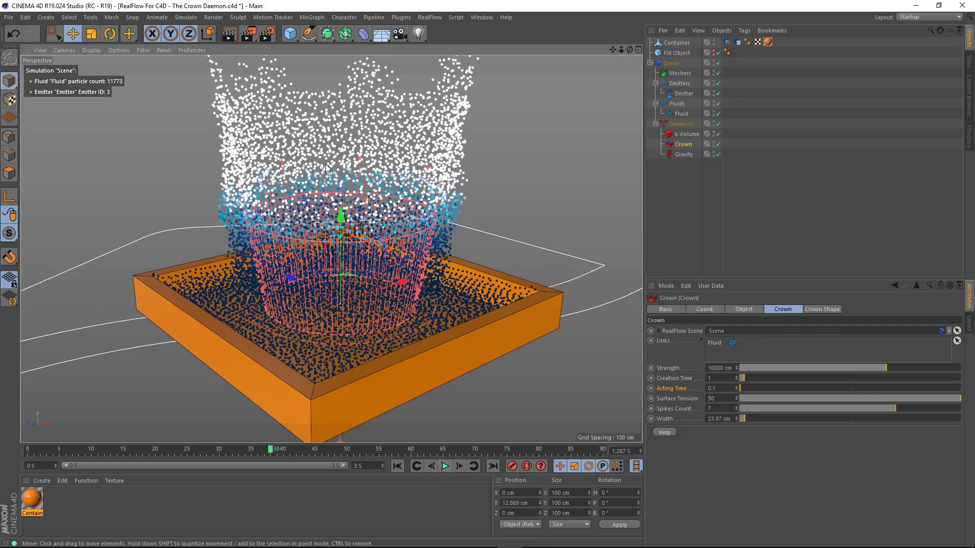
left_click_drag(345, 207, 304, 170, "alt")
left_click_drag(313, 212, 331, 120, "alt")
middle_click_drag(331, 119, 365, 233, "alt")
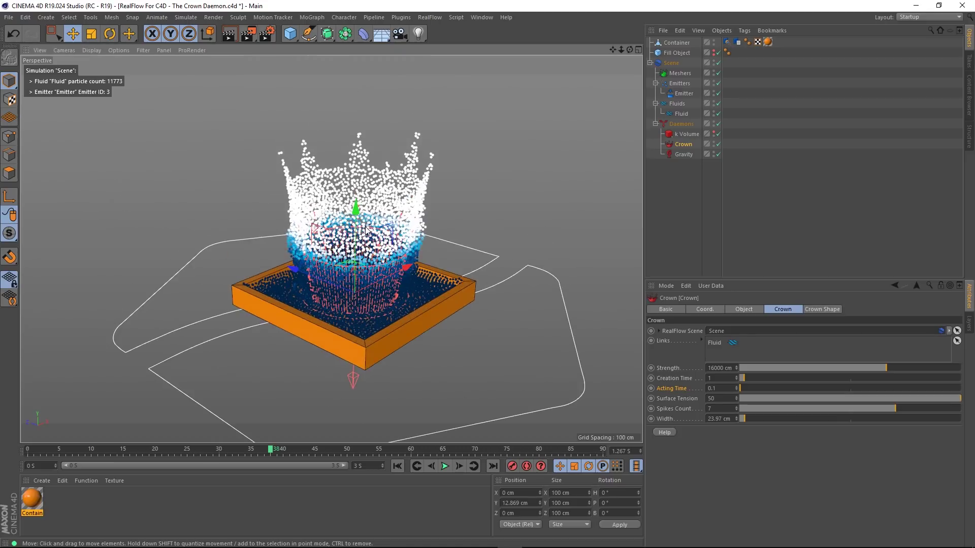
left_click_drag(365, 228, 401, 285, "alt")
left_click(398, 466)
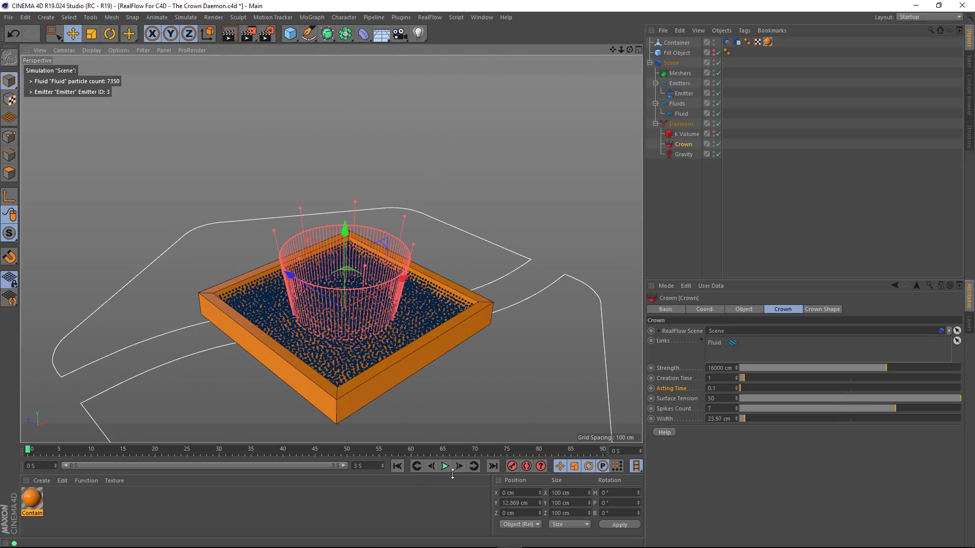
Step: Simulate again past frame 60, rewind to the first frame, and set the Crown's Width back to 10 cm
left_click(445, 466)
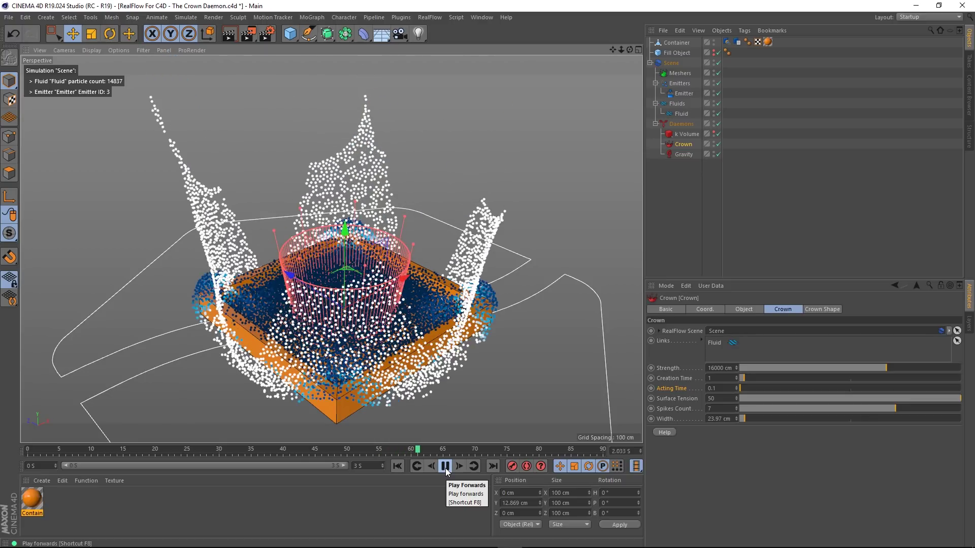
left_click(446, 468)
left_click(398, 466)
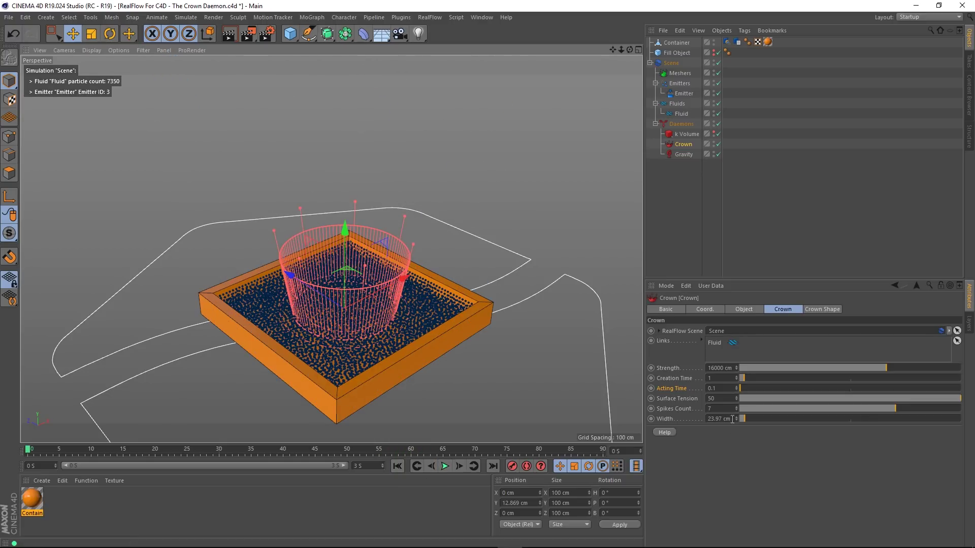
left_click_drag(732, 420, 700, 419)
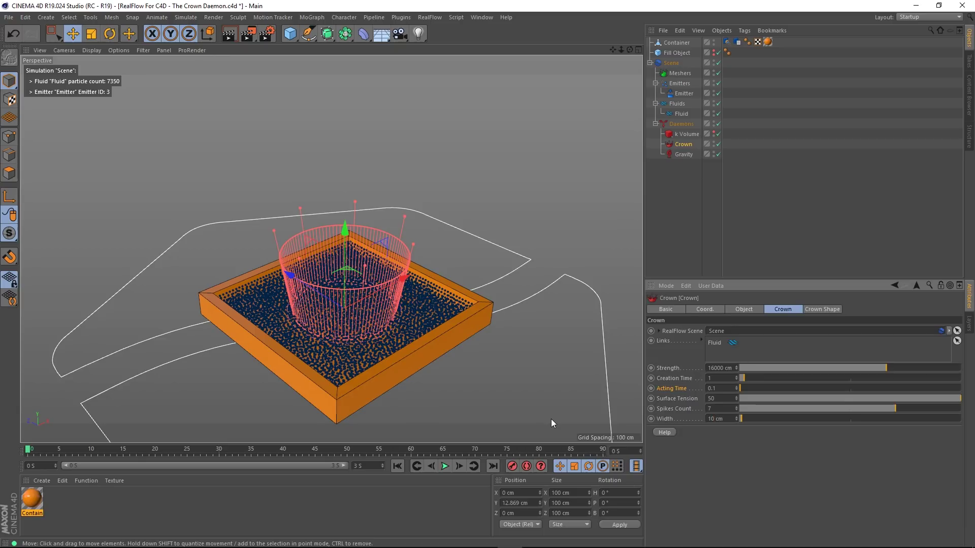
left_click_drag(419, 384, 365, 242, "alt")
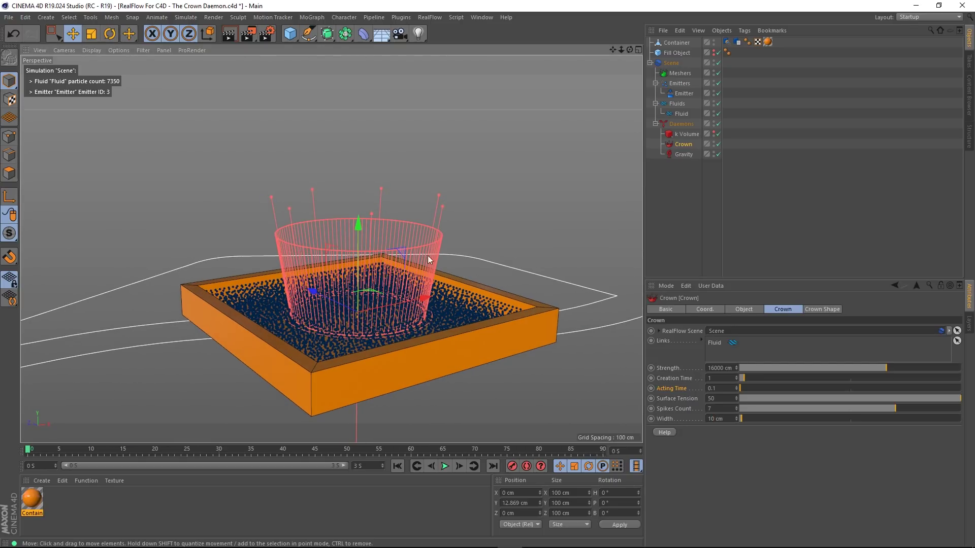
Step: Display the Crown Shape's Lower Base point values and isolate the Crown daemon in the viewport
left_click(819, 311)
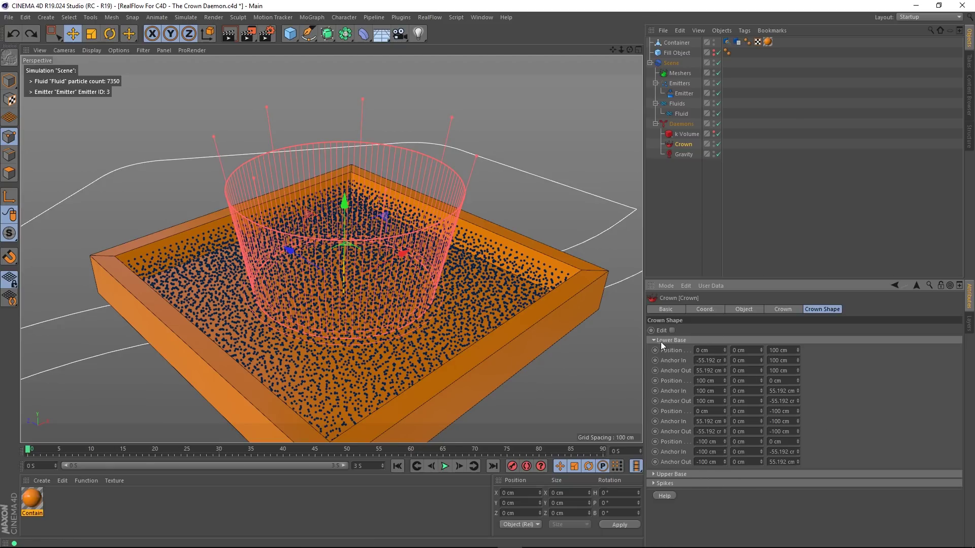
left_click(5, 234)
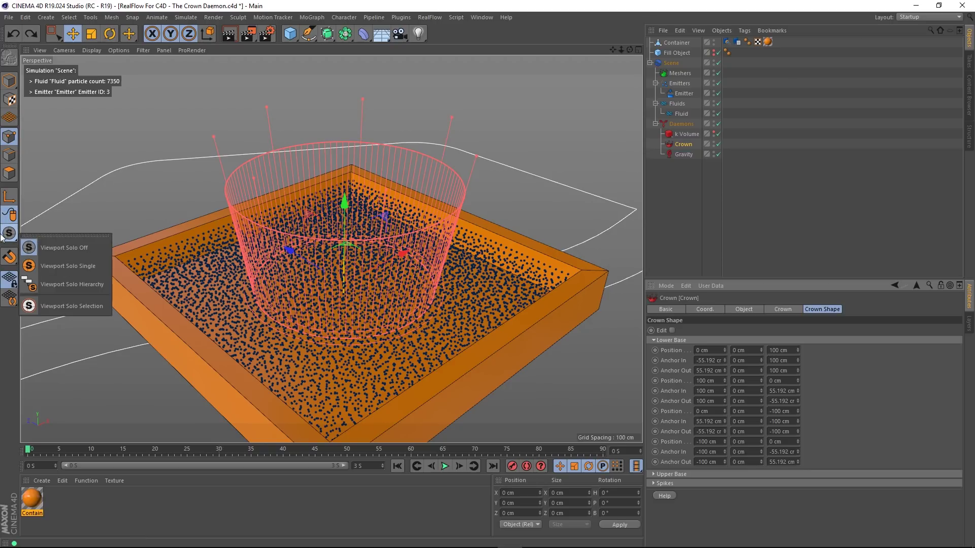
left_click(72, 266)
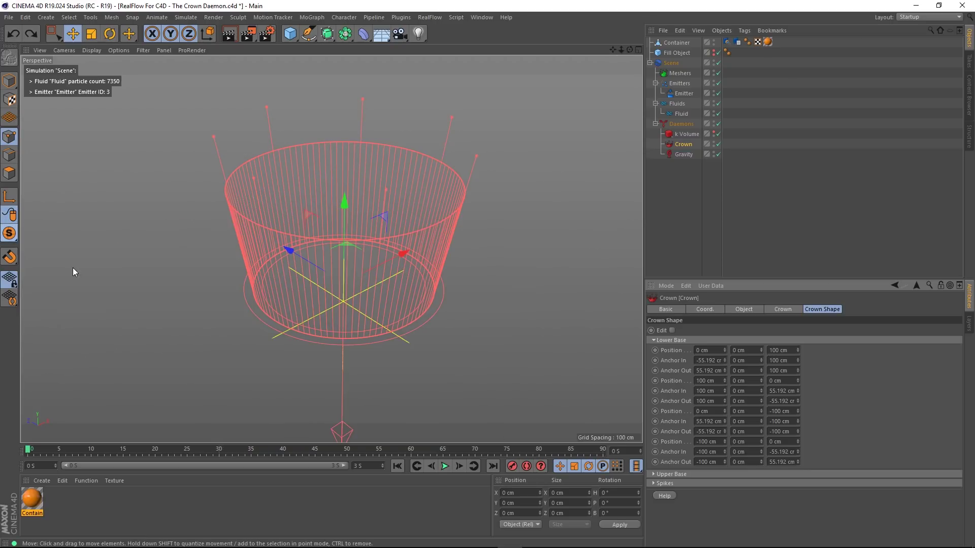
scroll(379, 300, "up", 2)
mouse_move(367, 307)
left_mouse_down("alt")
mouse_move(356, 194)
mouse_move(355, 296)
left_mouse_up("alt")
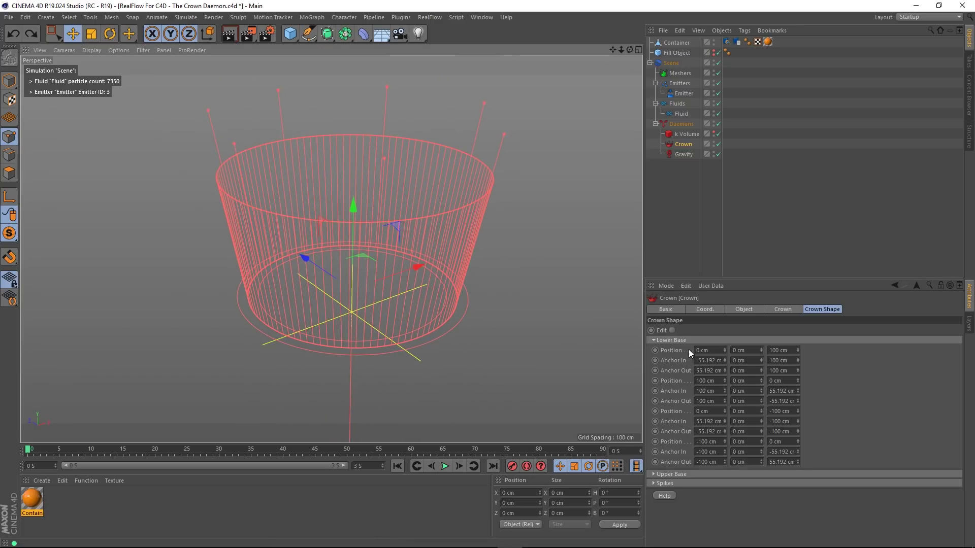
Step: Try moving the Lower Base's first point along X, then to 63 cm along Y, undoing each change
left_click_drag(724, 350, 724, 312)
key("ctrl+z")
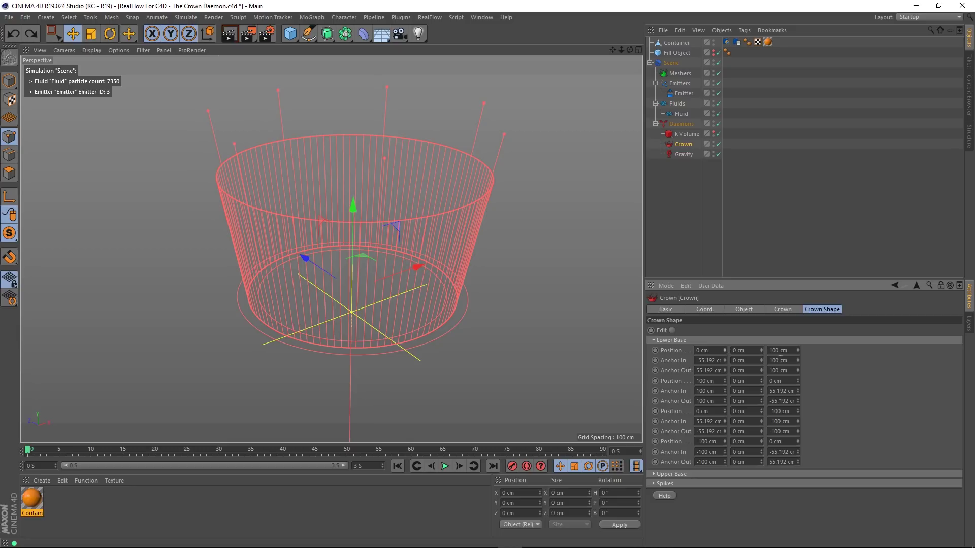
left_click_drag(761, 350, 762, 322)
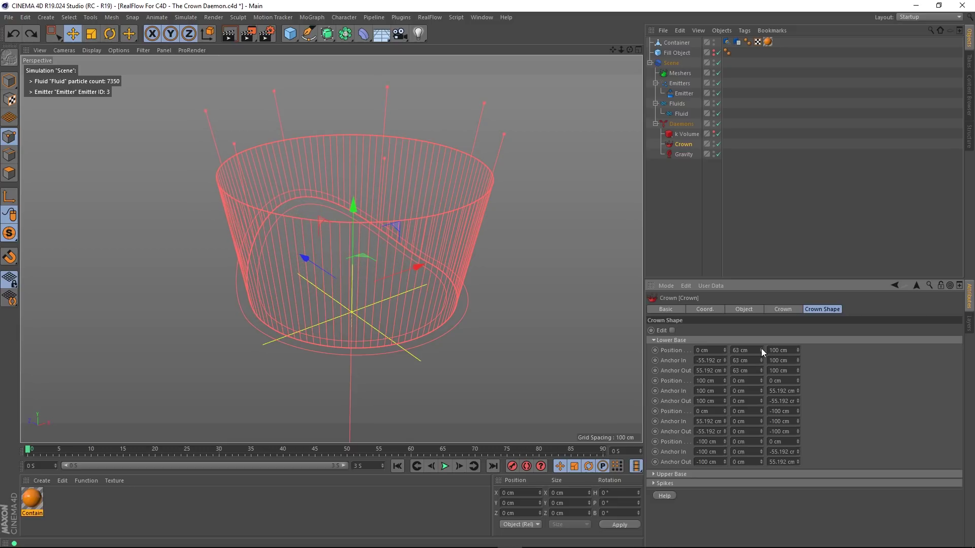
key("ctrl+z")
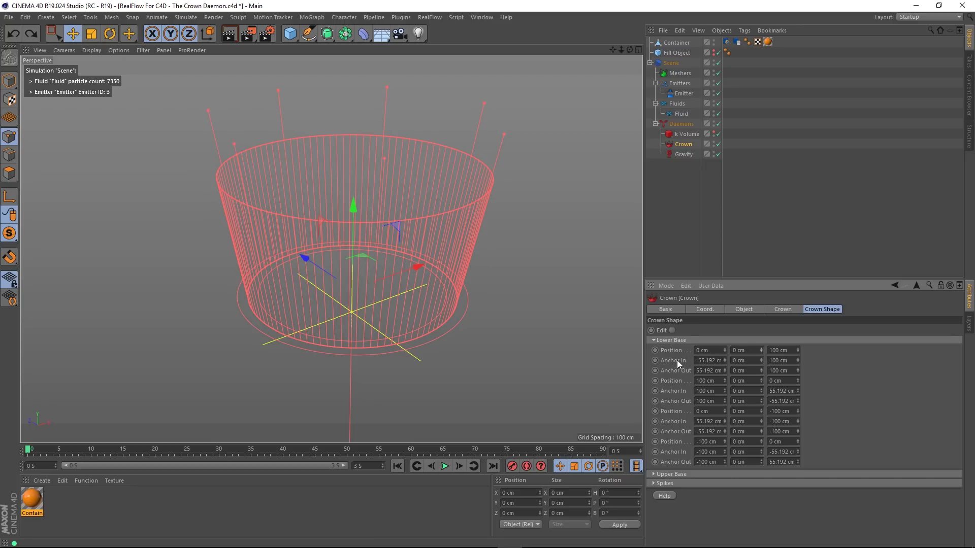
Step: Try changing the first Lower Base Anchor In to -176.192 cm in X, then in Y, then to -24 cm in Z, undoing each
left_click_drag(725, 361, 725, 396)
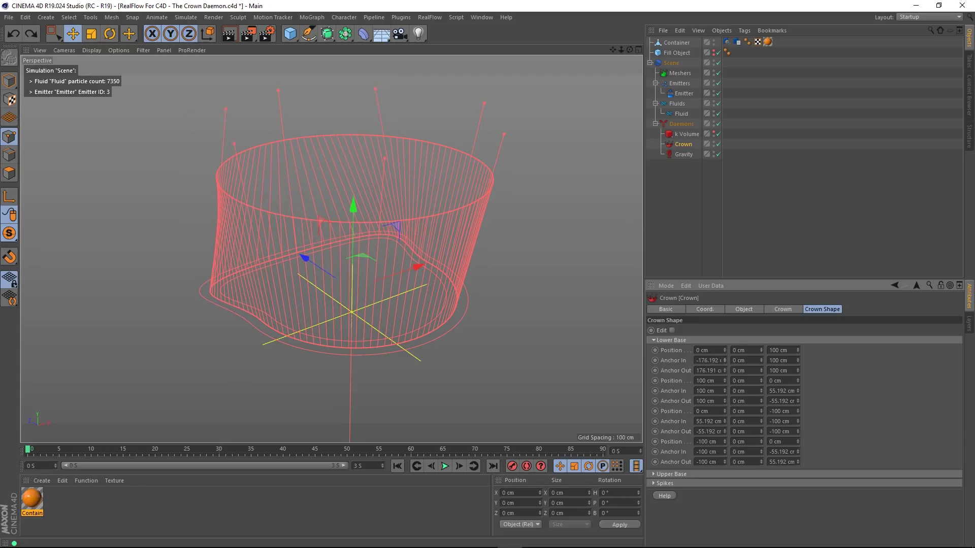
key("ctrl+z")
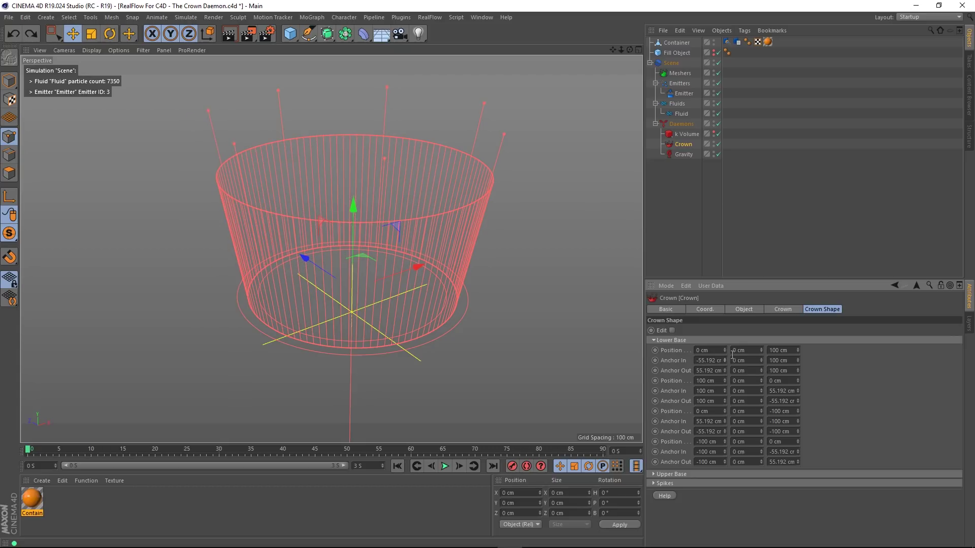
left_click_drag(761, 360, 762, 405)
key("ctrl+z")
left_click_drag(798, 360, 798, 424)
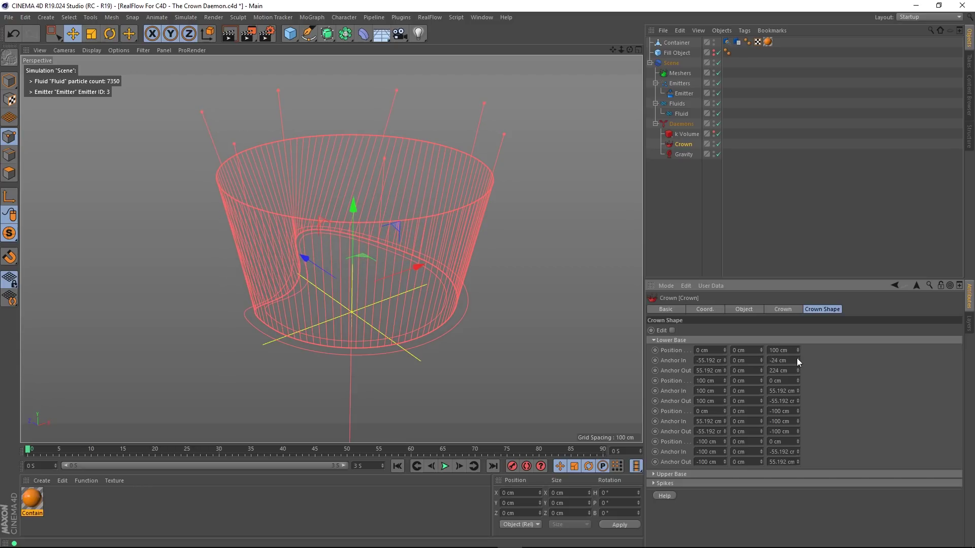
key("ctrl+z")
Step: Enable Edit for the Crown's shape and view its control points and tangent handles from several angles
mouse_move(351, 249)
left_mouse_down("alt")
mouse_move(357, 224)
mouse_move(353, 236)
left_mouse_up("alt")
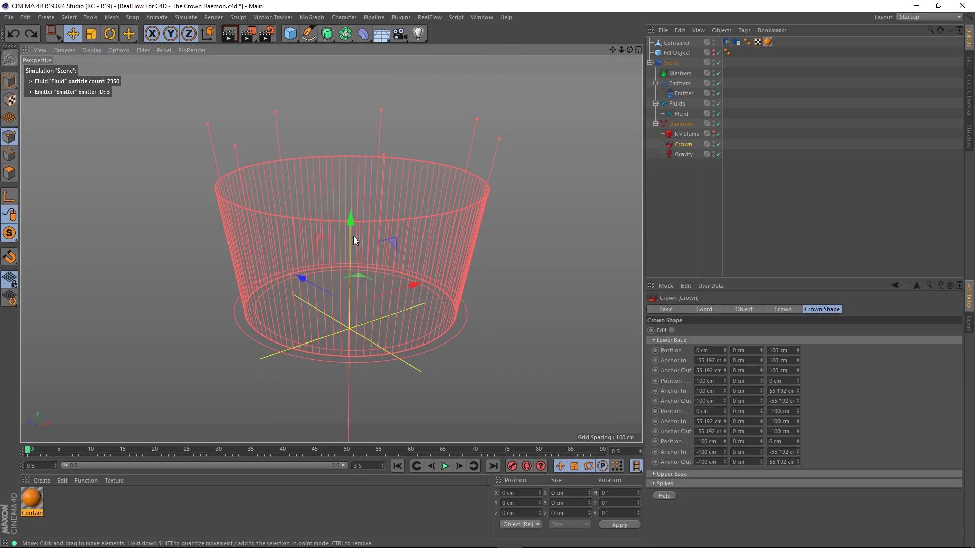
left_click(673, 331)
left_click_drag(343, 264, 397, 290, "alt")
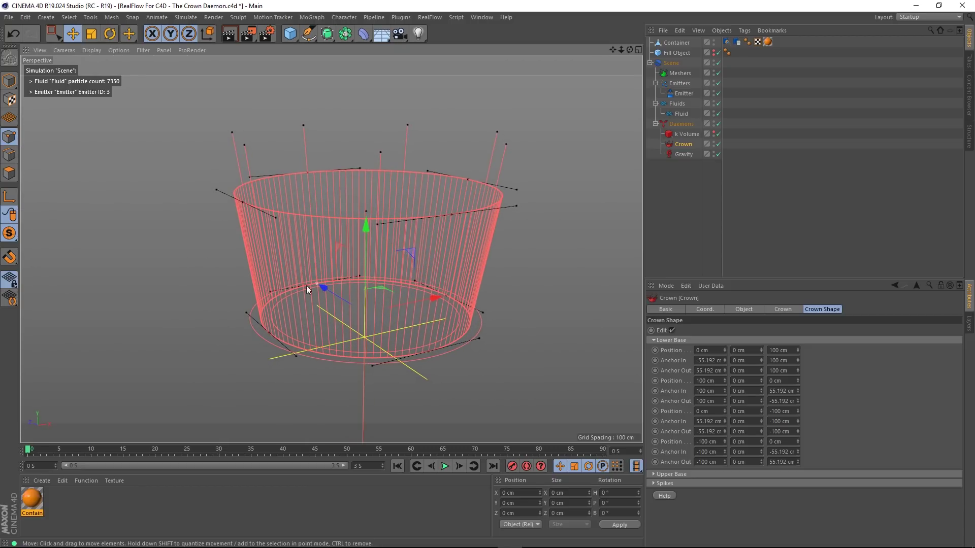
left_click_drag(414, 244, 441, 236, "alt")
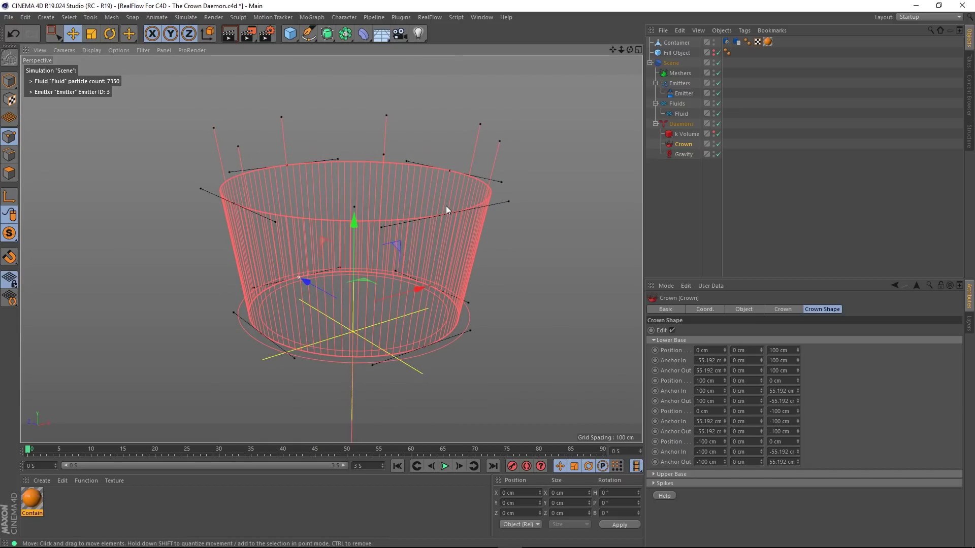
Step: Activate the Live Selection tool and reselect the Crown daemon to show its shape settings
left_click(56, 35)
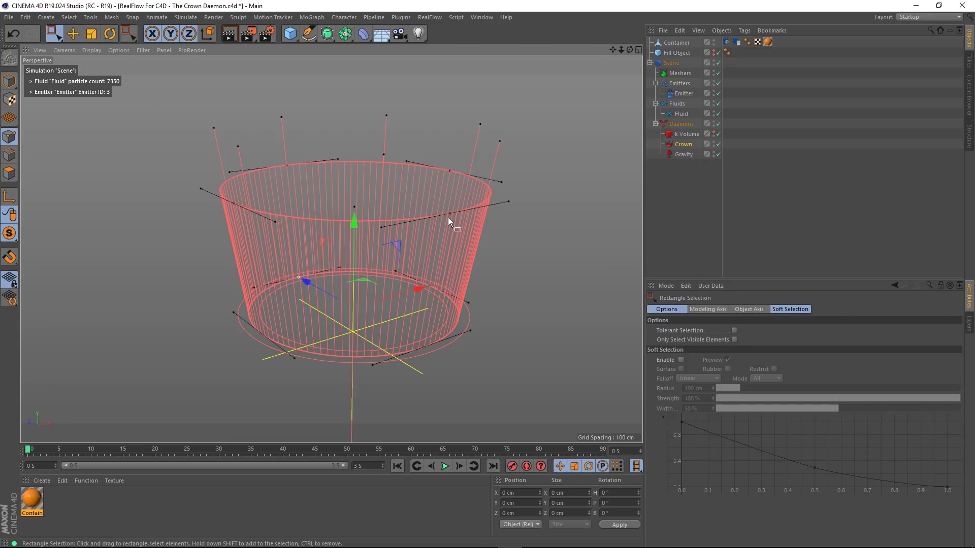
left_click_drag(59, 35, 72, 50)
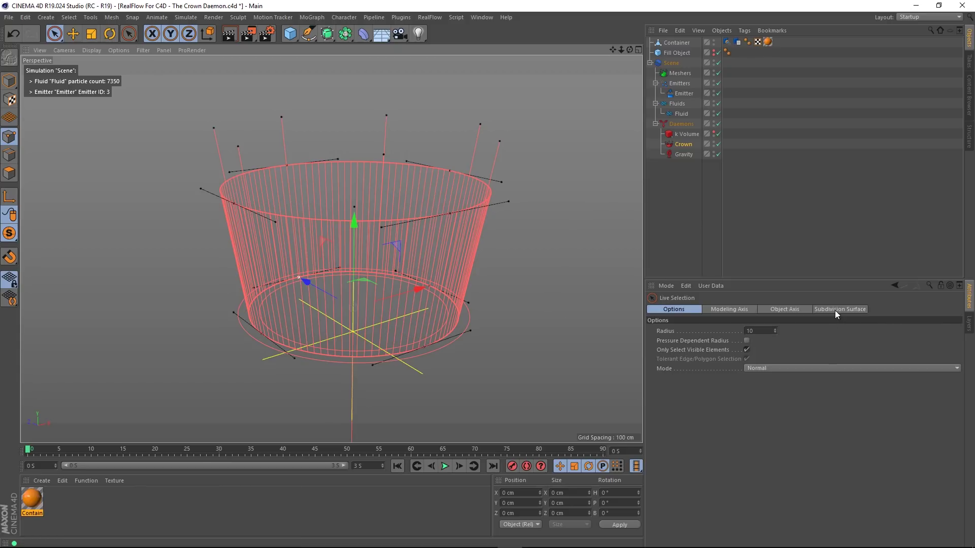
left_click(684, 145)
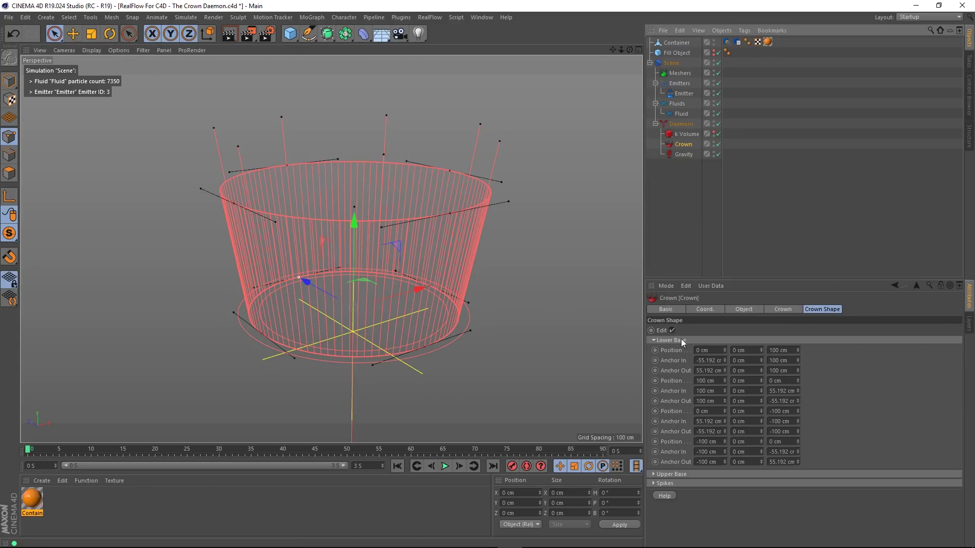
Step: Switch to Model mode and try raising one Upper Base point of the Crown, undoing the move
left_click(7, 82)
left_click_drag(449, 213, 448, 181)
key("ctrl+z")
key("ctrl+z")
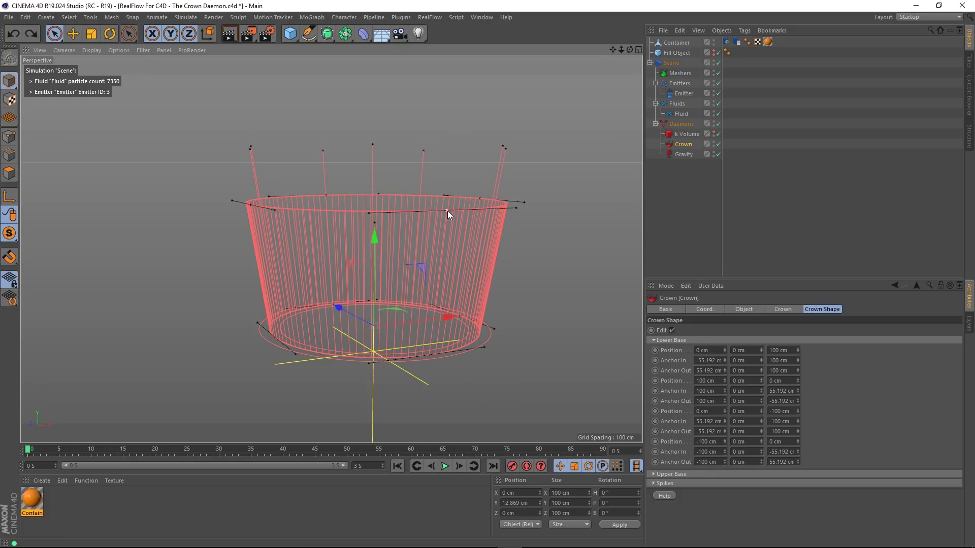
mouse_move(446, 211)
left_mouse_down("alt")
mouse_move(406, 243)
mouse_move(449, 260)
mouse_move(449, 190)
left_mouse_up("alt")
mouse_move(412, 251)
left_mouse_down("alt")
mouse_move(412, 209)
mouse_move(456, 202)
mouse_move(549, 223)
left_mouse_up("alt")
left_click_drag(239, 325, 295, 319, "alt")
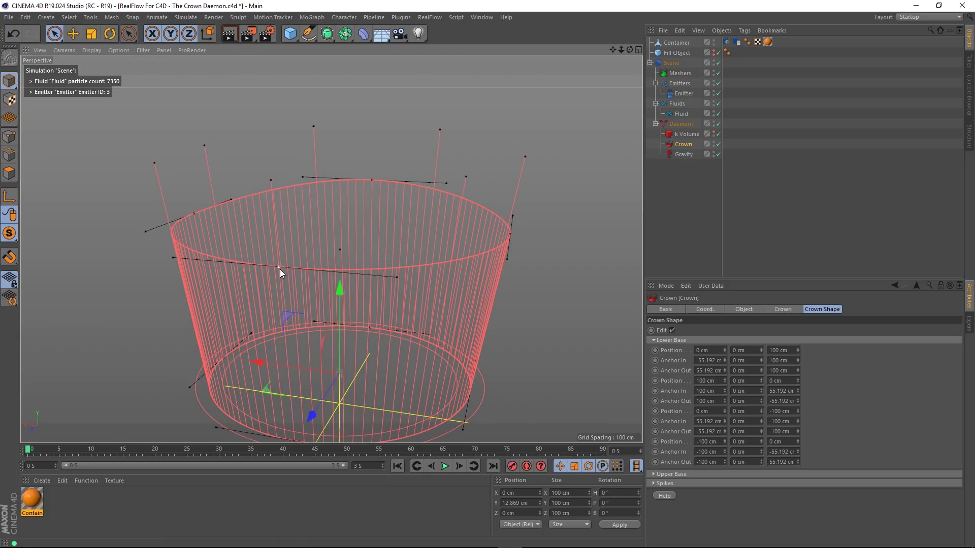
Step: Try raising one Upper Base point of the Crown and lowering another, undoing all the shape changes
left_click_drag(281, 265, 281, 248)
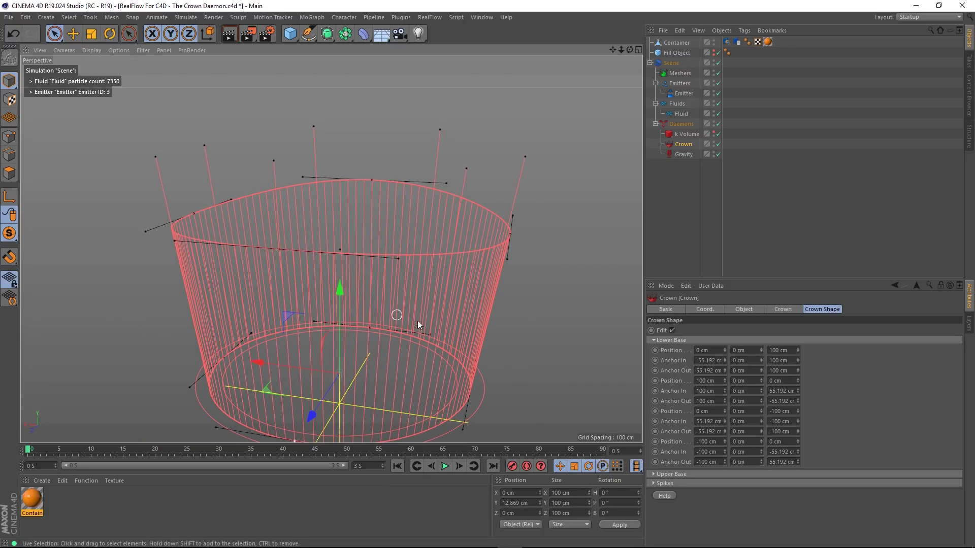
left_click_drag(420, 322, 322, 308, "alt")
middle_click_drag(483, 323, 351, 313, "alt")
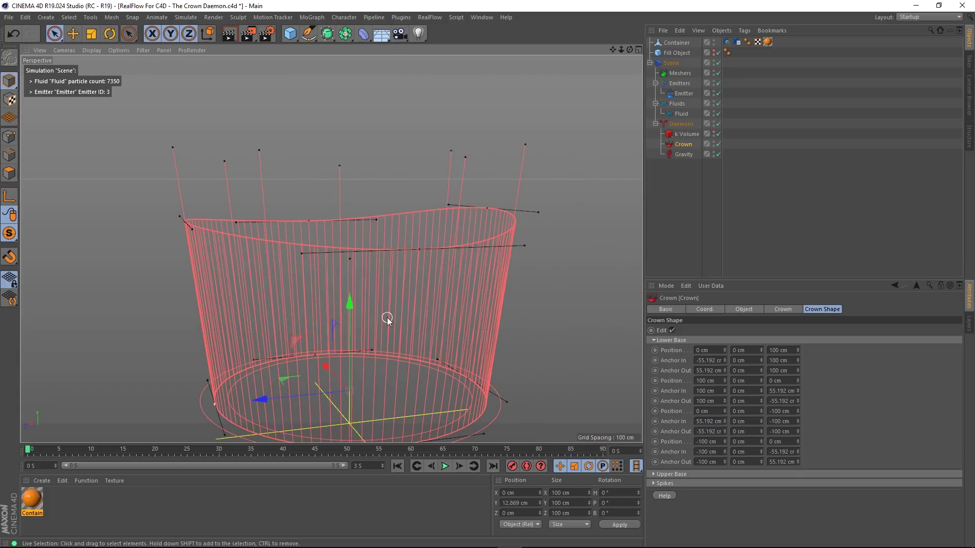
mouse_move(386, 314)
left_mouse_down("alt")
mouse_move(347, 322)
mouse_move(370, 316)
left_mouse_up("alt")
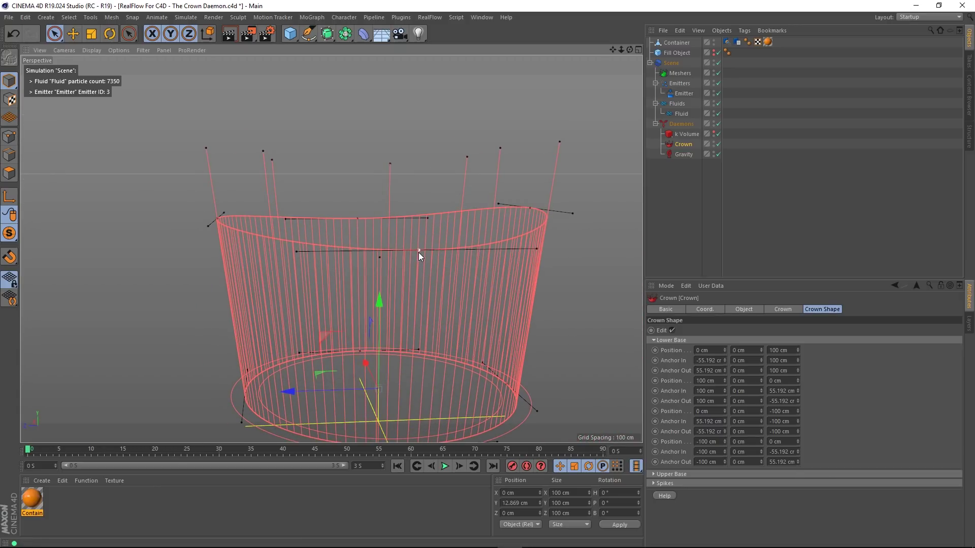
left_click_drag(419, 251, 416, 285)
left_click_drag(507, 323, 442, 298, "alt")
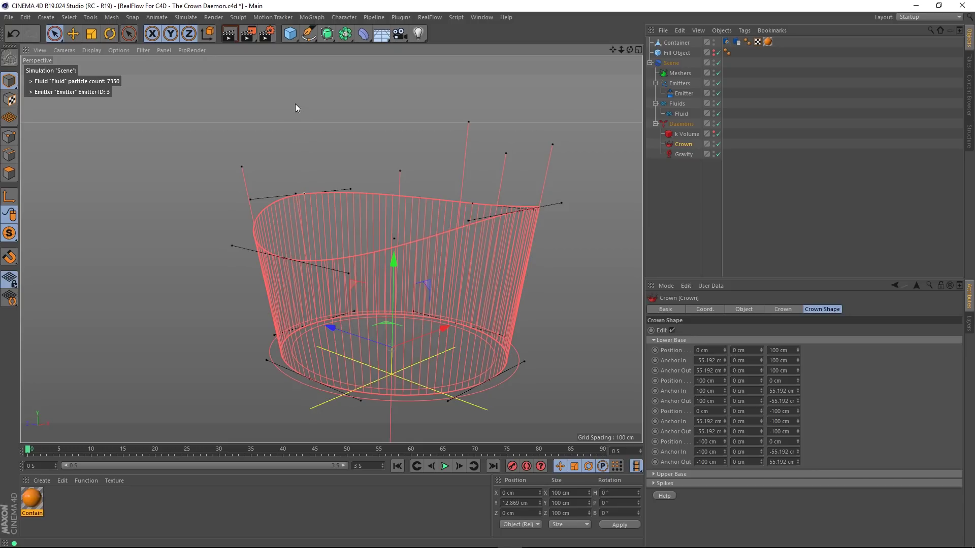
key("ctrl+z")
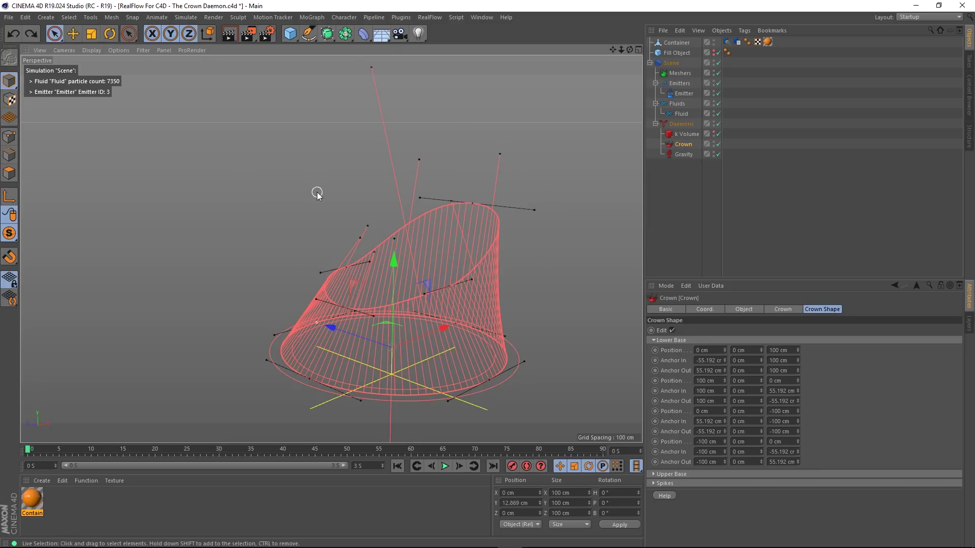
mouse_move(396, 318)
left_mouse_down("alt")
mouse_move(513, 356)
mouse_move(381, 339)
mouse_move(395, 321)
left_mouse_up("alt")
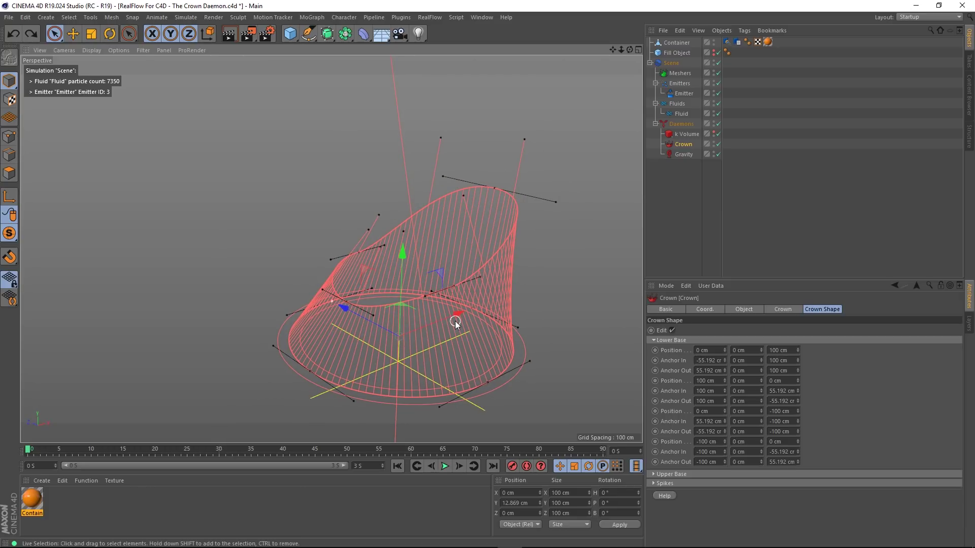
key("ctrl+z")
key("ctrl+z")
key("ctrl+z")
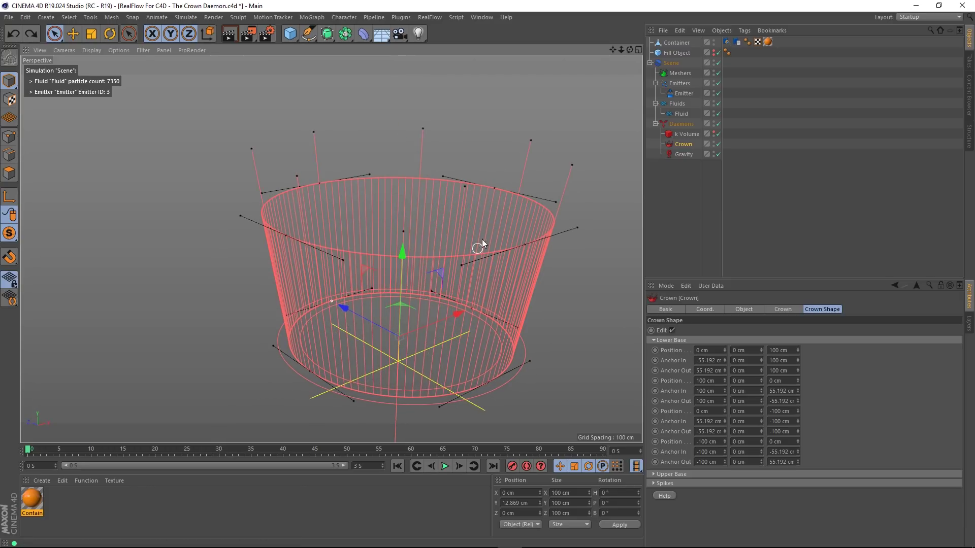
Step: With the Move tool, raise two Upper Base points of the Crown and slightly lower a third to make the rim uneven
left_click(76, 37)
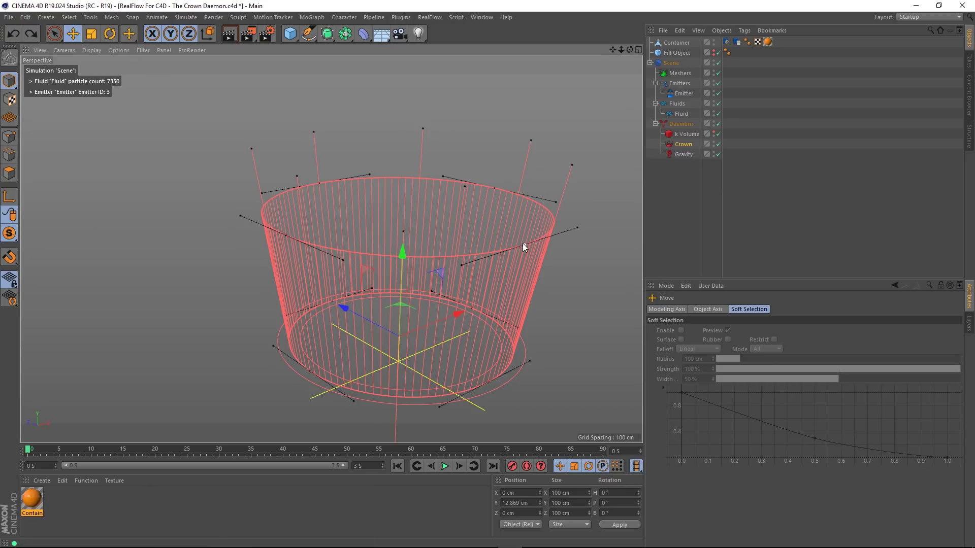
left_click_drag(525, 242, 523, 204)
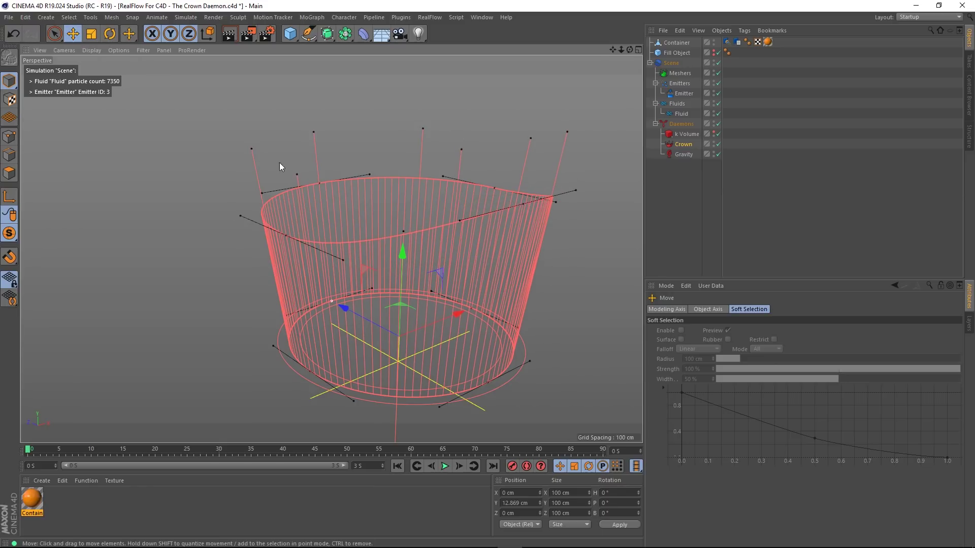
left_click_drag(318, 183, 318, 156)
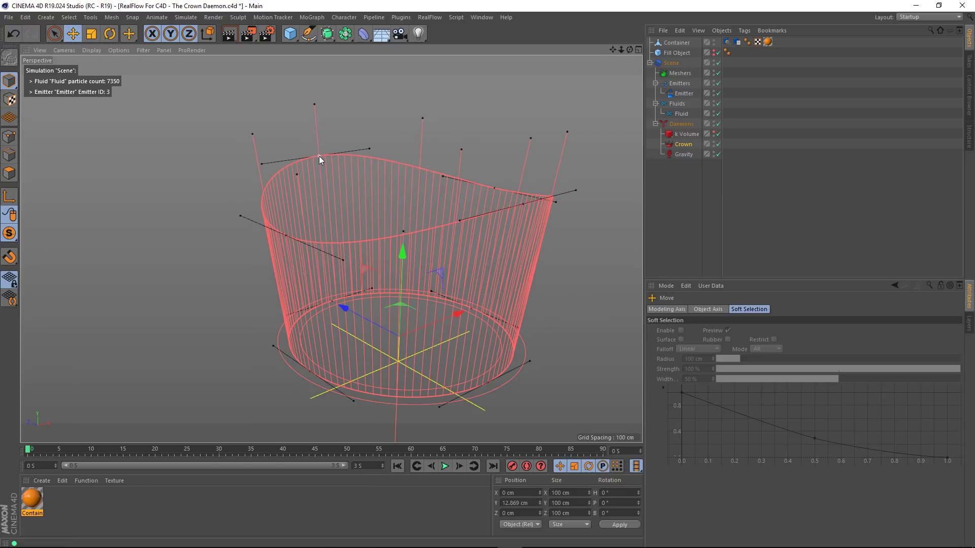
left_click_drag(309, 269, 389, 267, "alt")
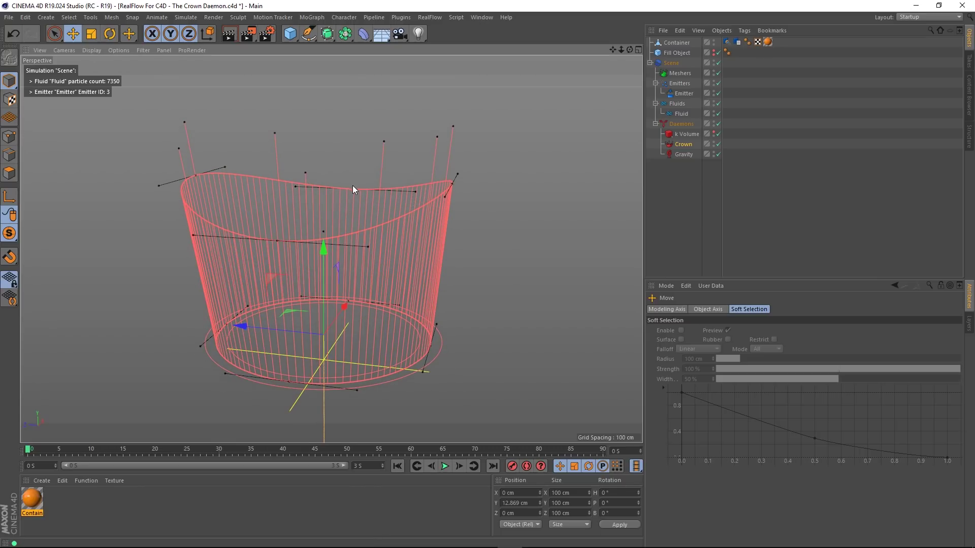
left_click_drag(353, 190, 352, 202)
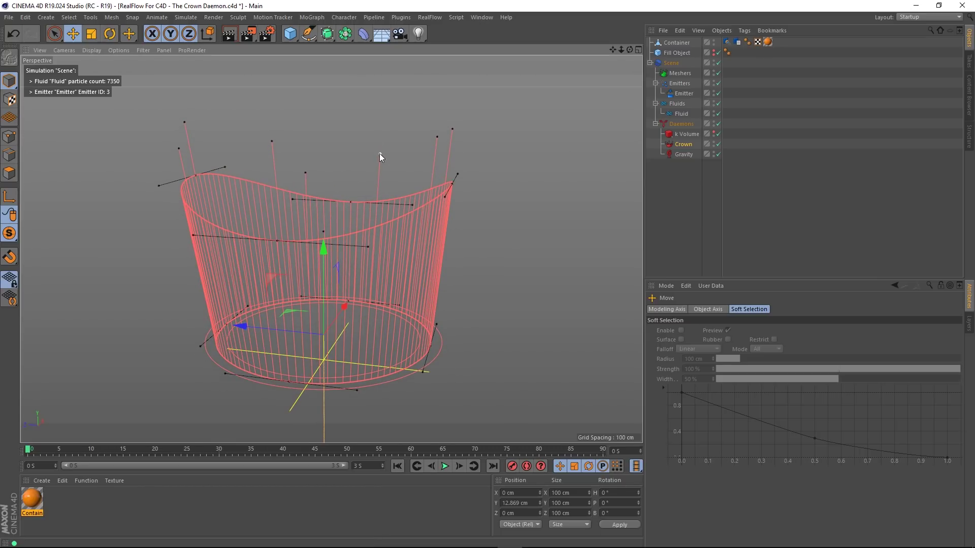
Step: Move individual Crown spike tips vertically to give the spikes different heights
left_click_drag(381, 111, 384, 95)
left_click_drag(387, 297, 341, 237, "alt")
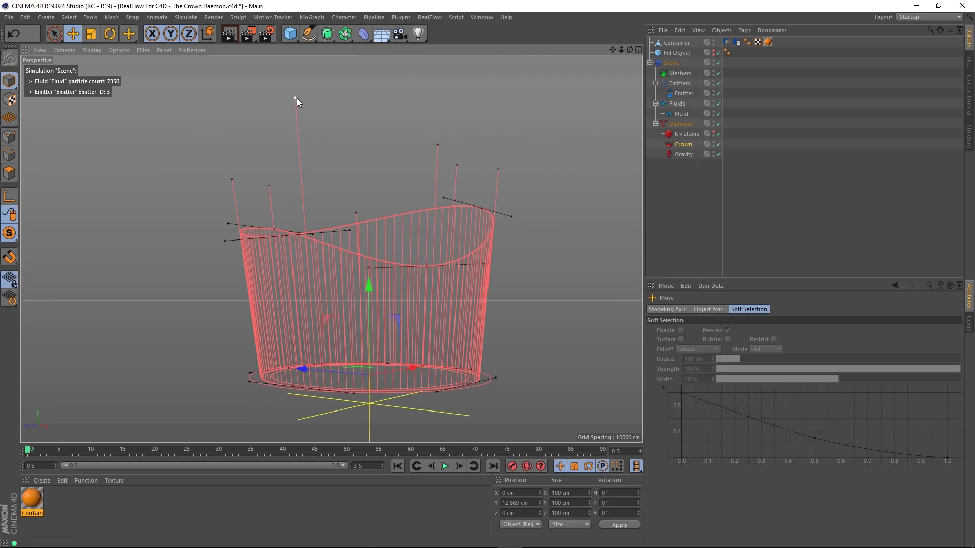
mouse_move(351, 237)
left_mouse_down("alt")
mouse_move(363, 266)
mouse_move(349, 232)
left_mouse_up("alt")
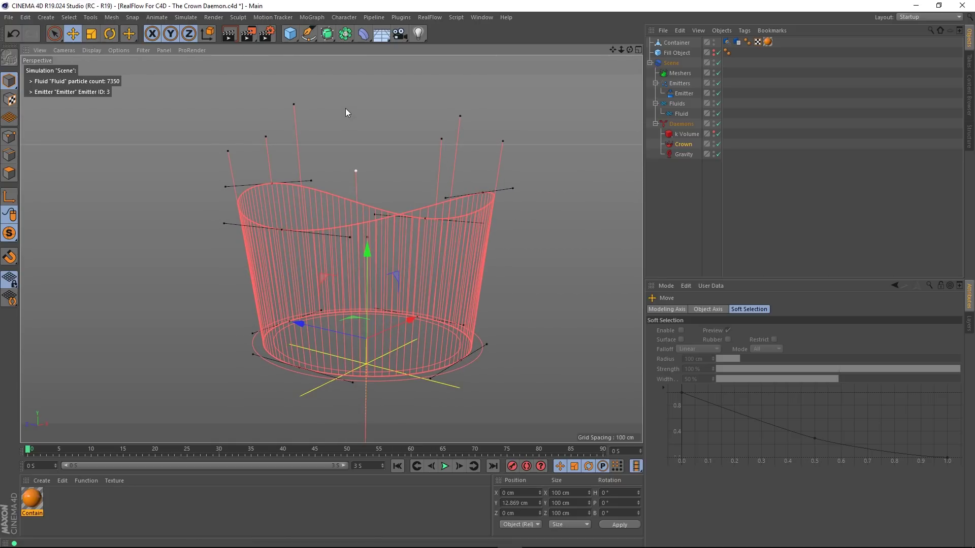
left_click_drag(414, 298, 404, 319, "alt")
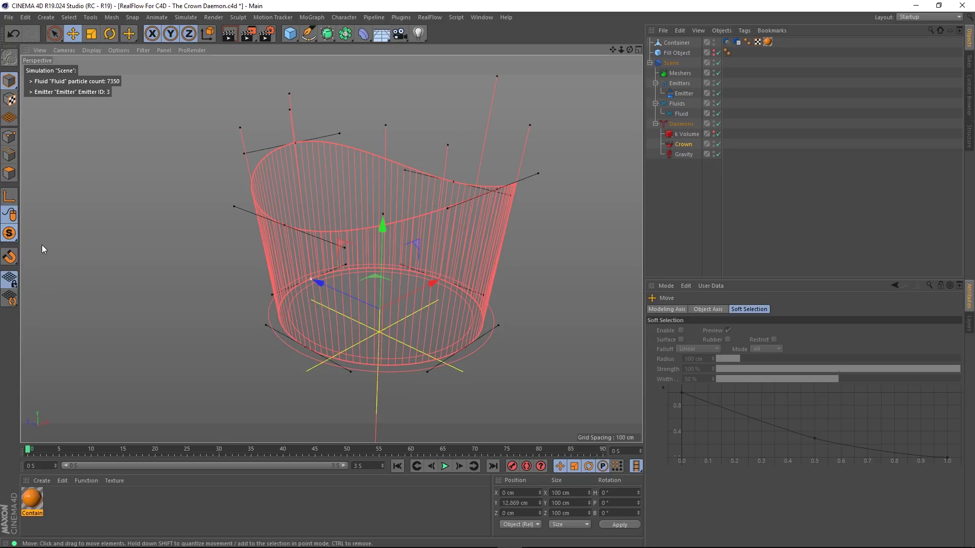
Step: Turn off viewport solo to bring back the container and fluid, and hide the Crown daemon in the viewport
left_click_drag(12, 235, 71, 249)
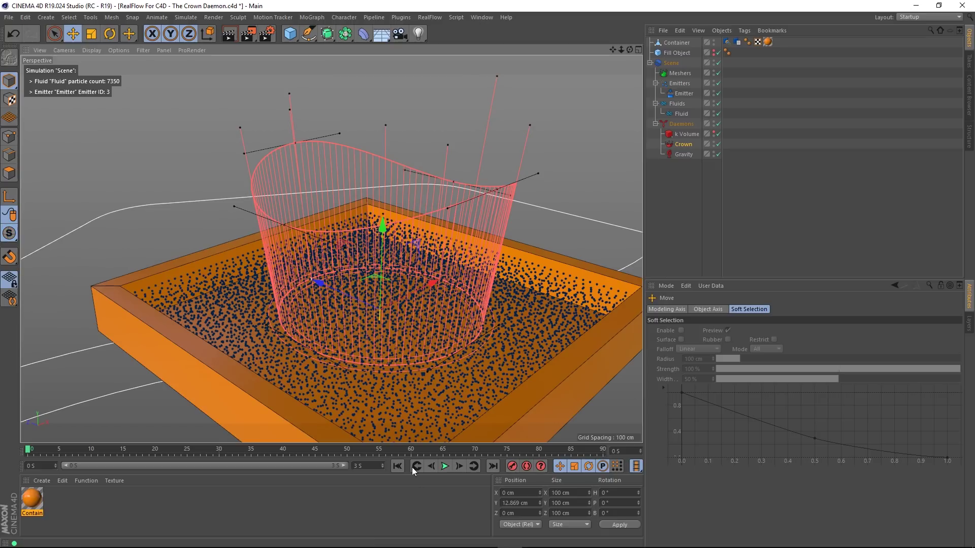
scroll(360, 315, "down", 3)
left_click_drag(360, 311, 360, 358, "alt")
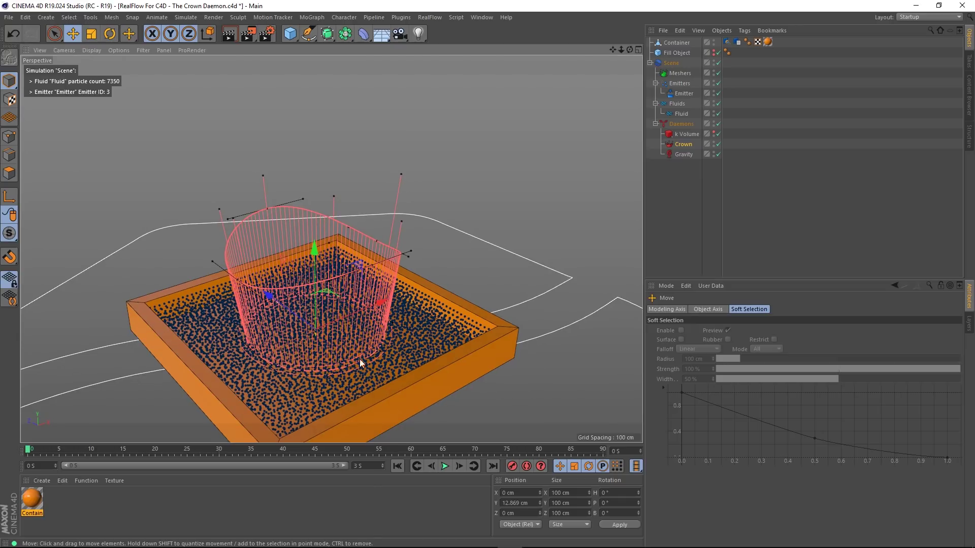
left_click(714, 141)
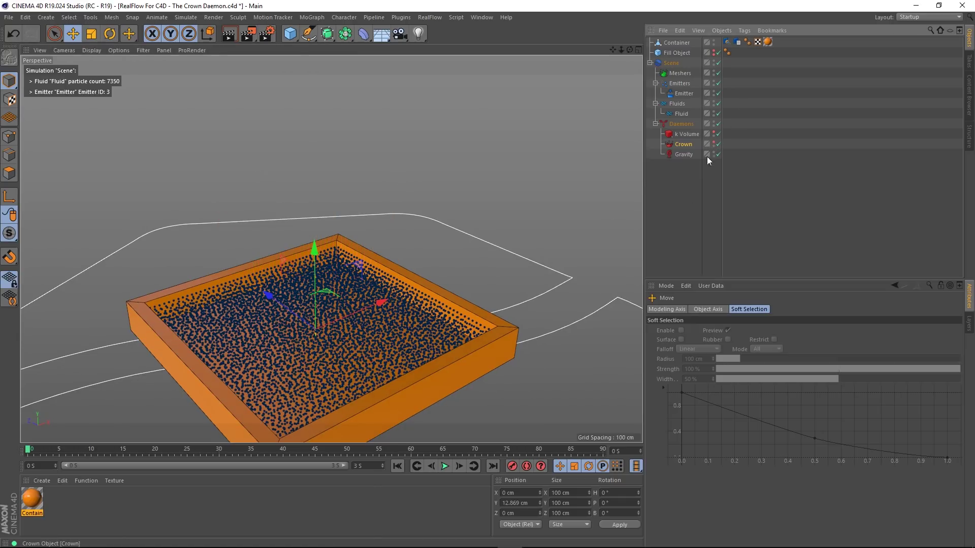
Step: Play the simulation with pauses to examine the reshaped crown splash, and return to the first frame
left_click(444, 466)
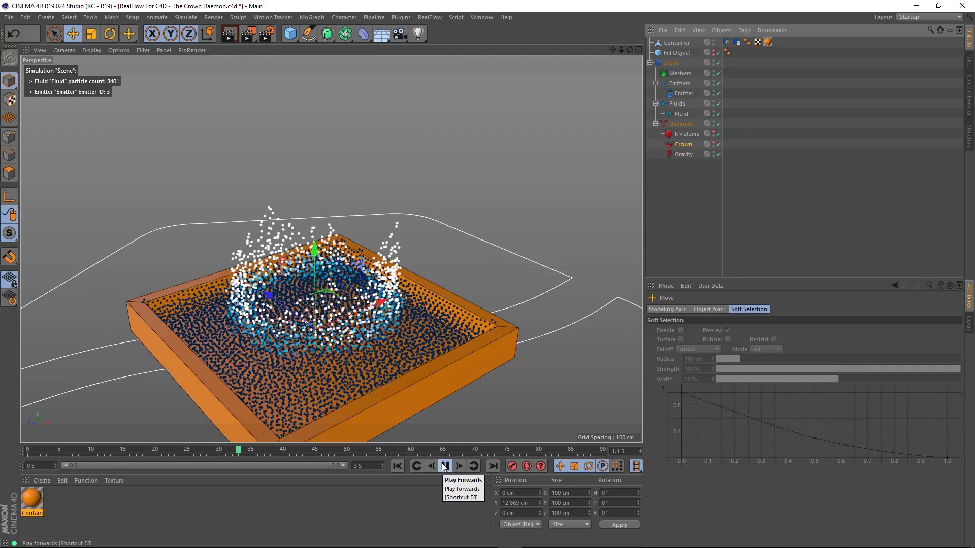
left_click(445, 466)
left_click_drag(302, 234, 333, 234, "alt")
scroll(312, 203, "down", 5)
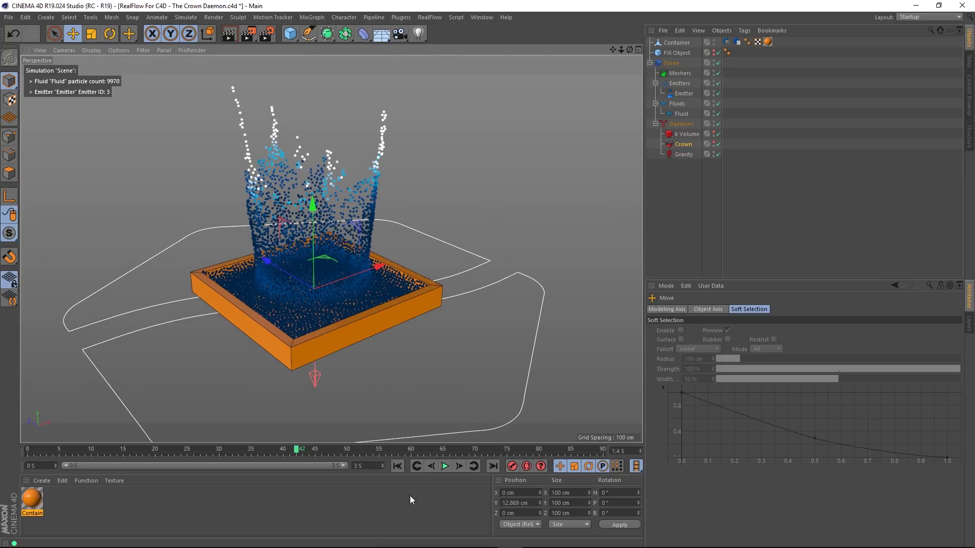
left_click(445, 466)
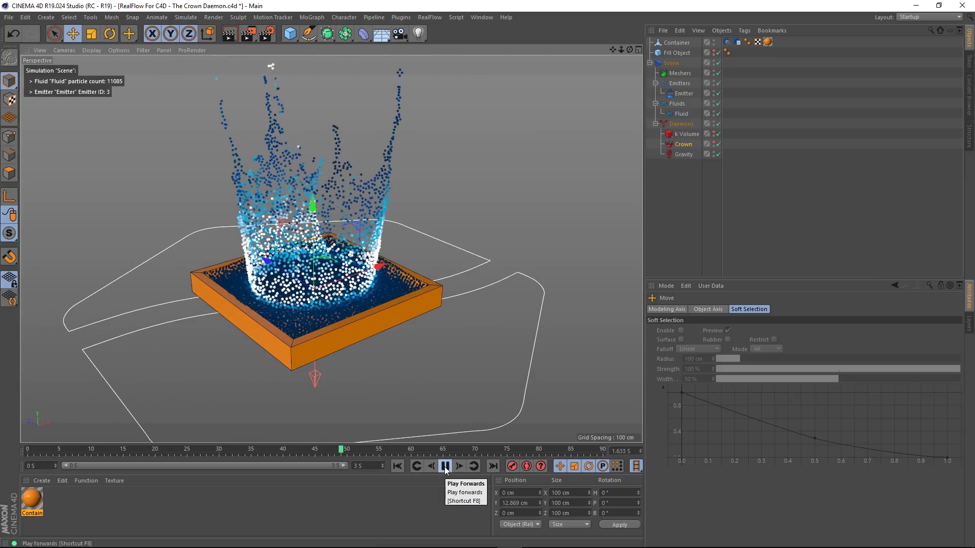
left_click(445, 466)
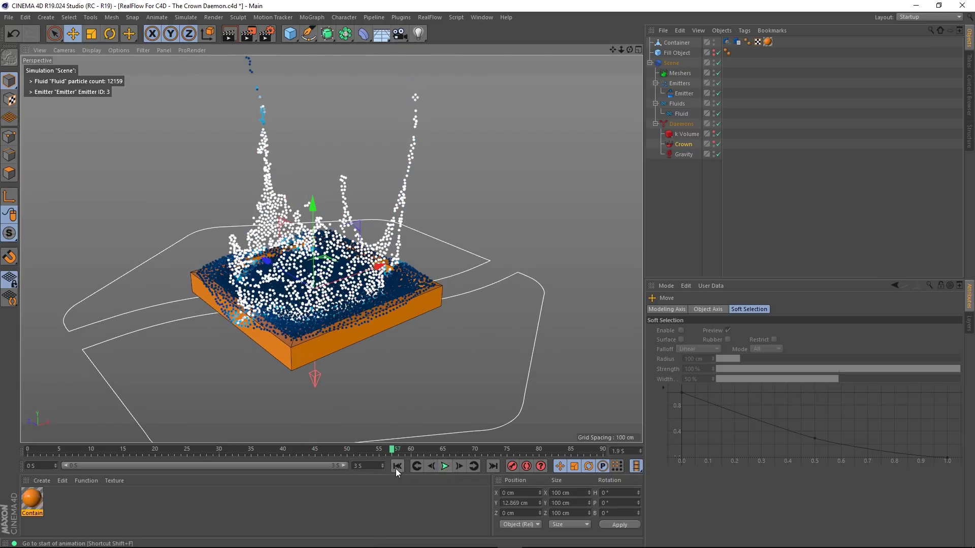
left_click(397, 466)
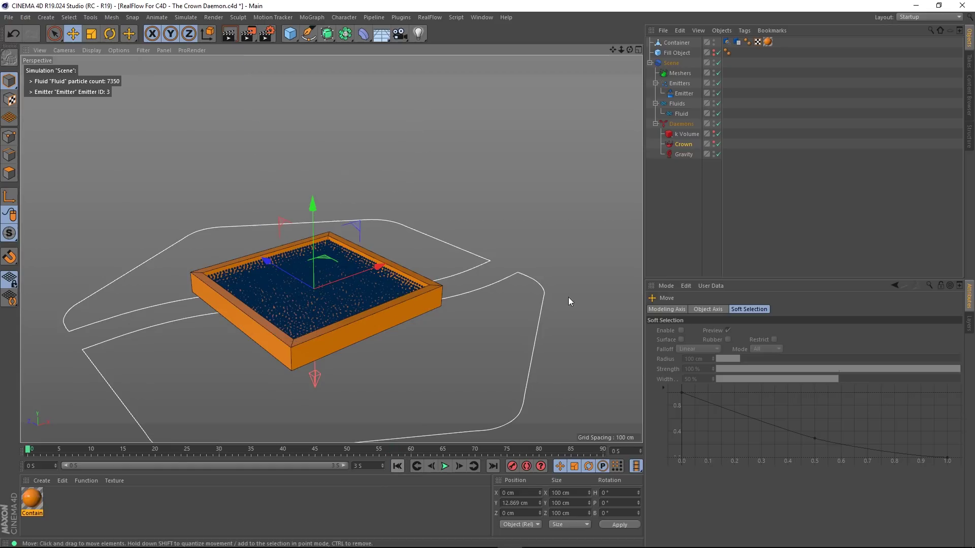
Step: Set the Crown daemon's Strength to 12000 cm, preview the splash and return to the first frame
left_click(684, 145)
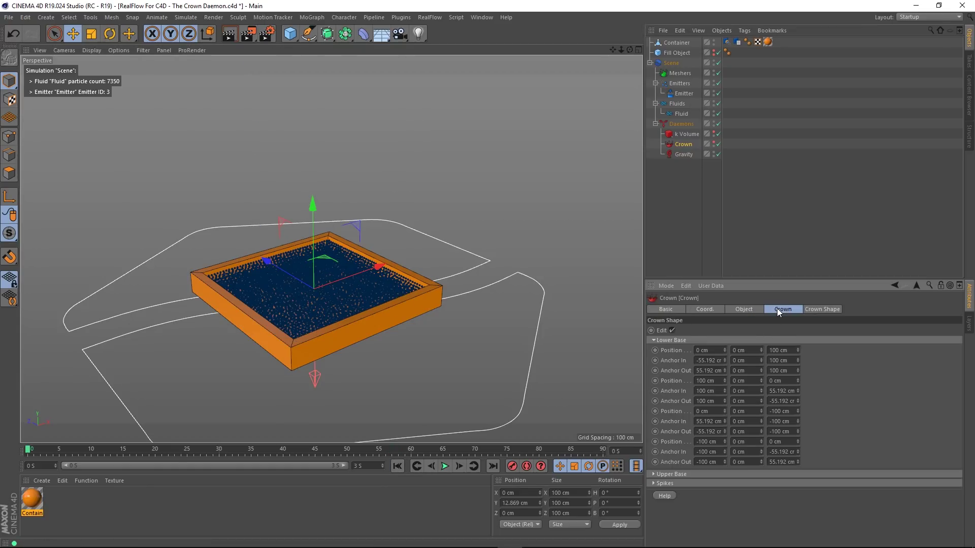
left_click(778, 309)
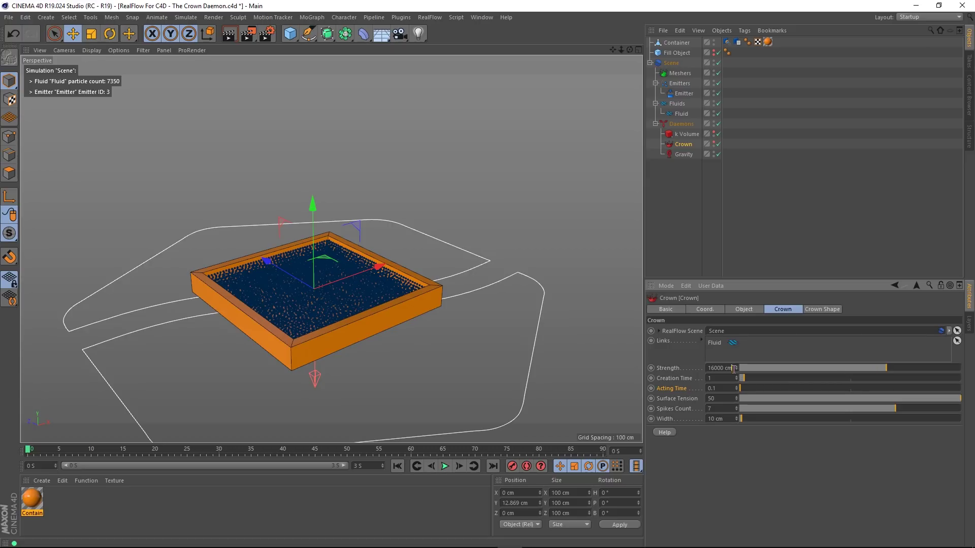
left_click_drag(734, 370, 549, 342)
type("120")
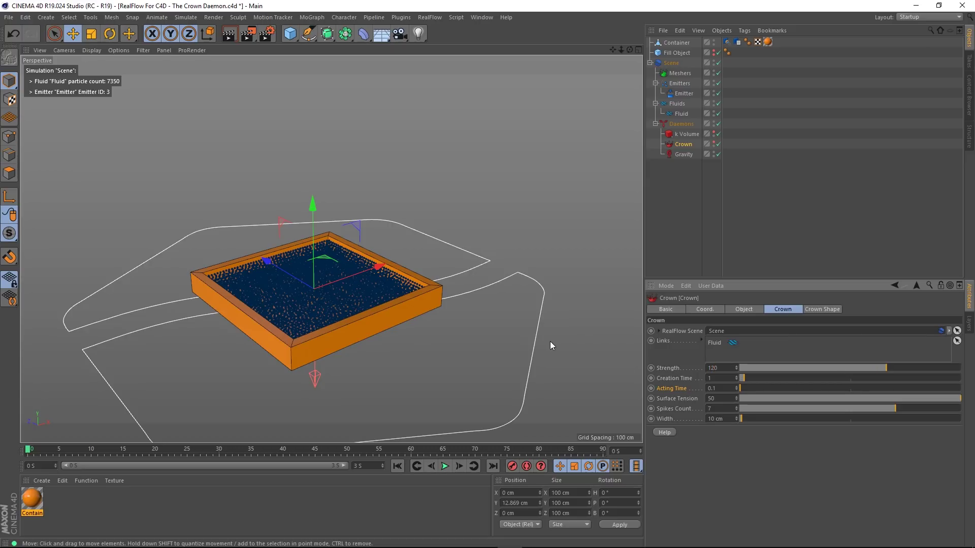
type("00")
key("Return")
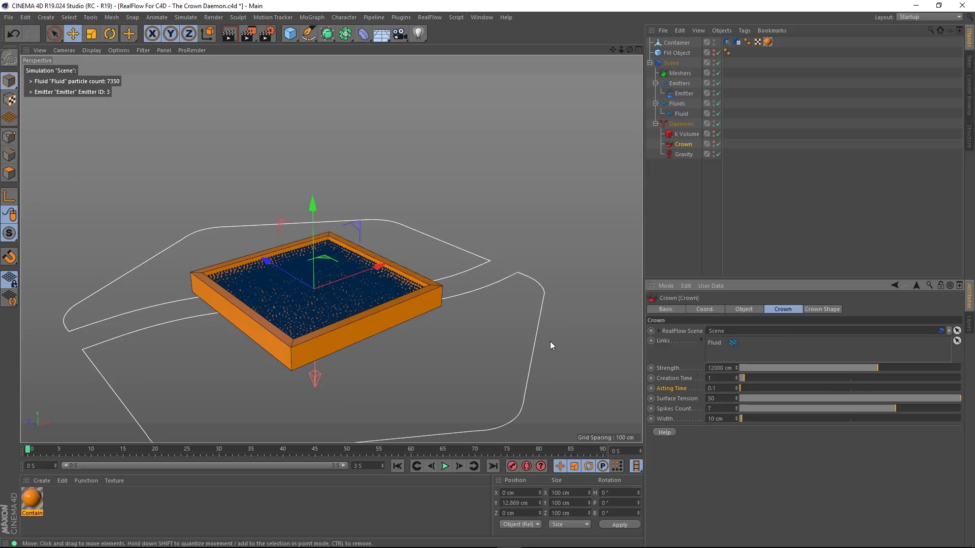
left_click(443, 470)
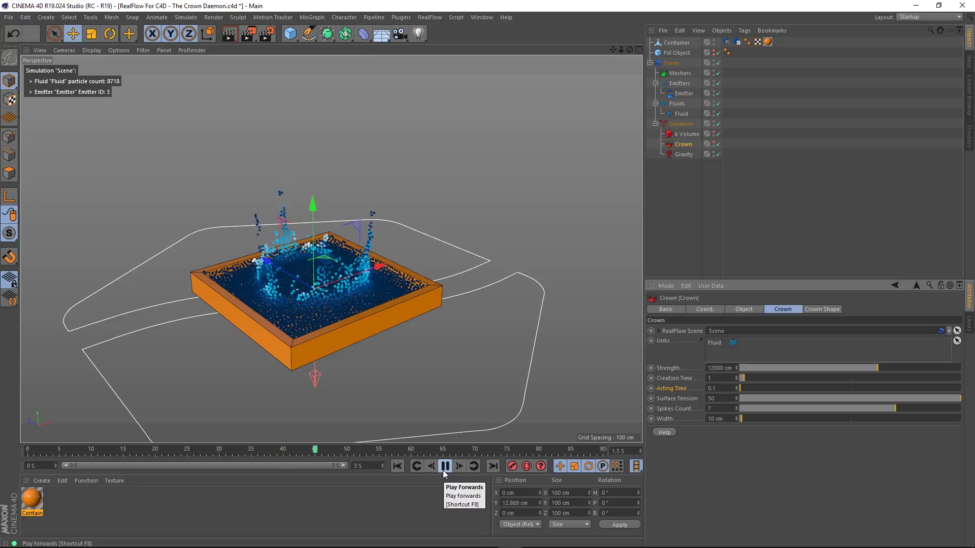
left_click(444, 470)
left_click(397, 468)
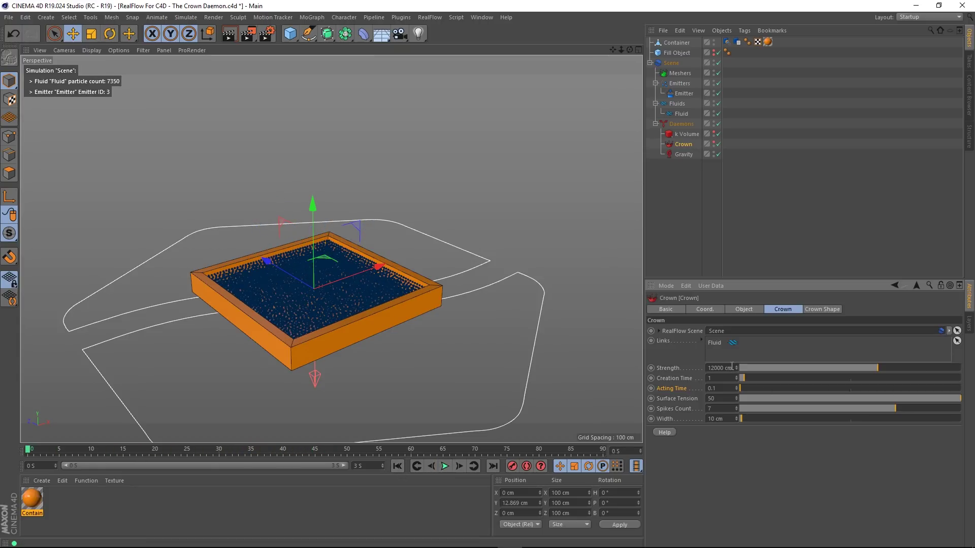
Step: Set the Crown daemon's Strength to 13000 cm, preview the splash and return to the first frame
left_click_drag(732, 367, 705, 366)
type("1")
left_click(446, 467)
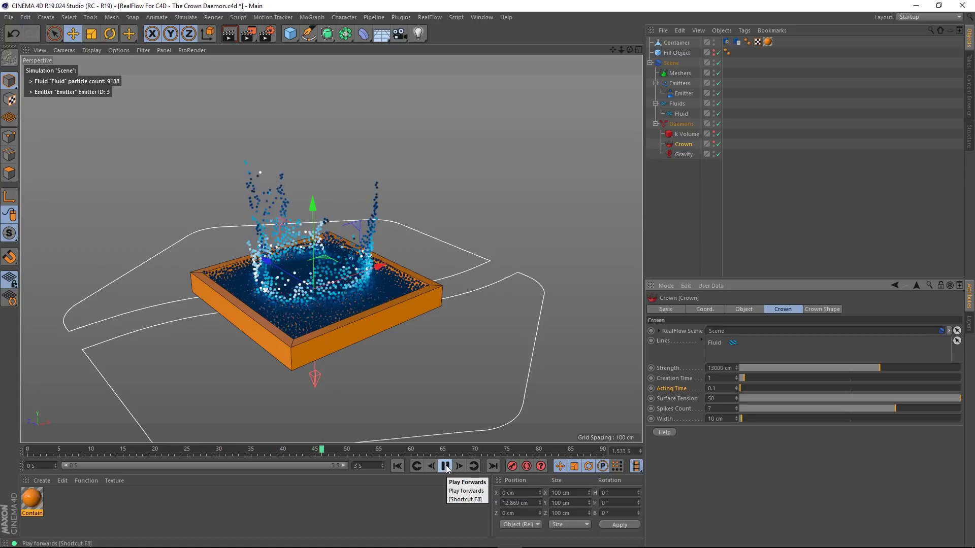
left_click(446, 467)
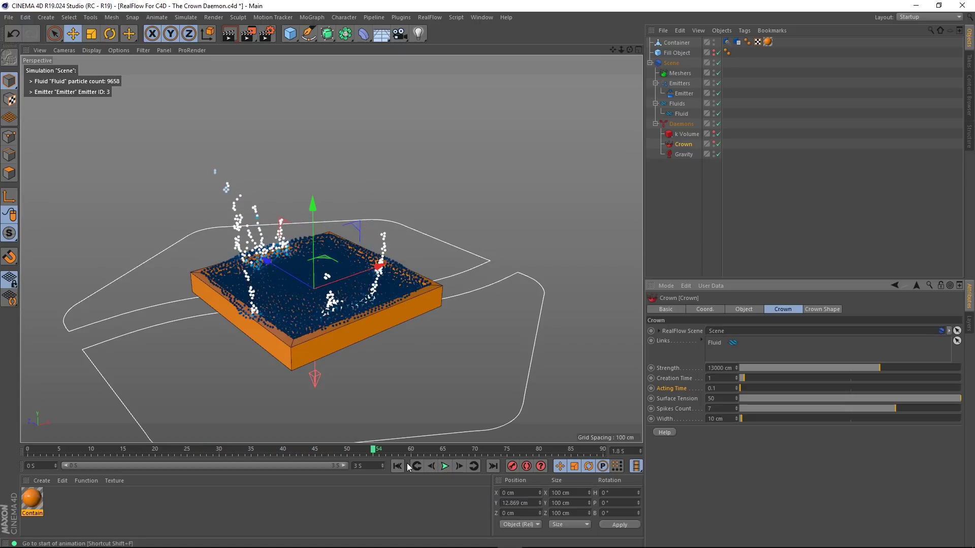
left_click(399, 467)
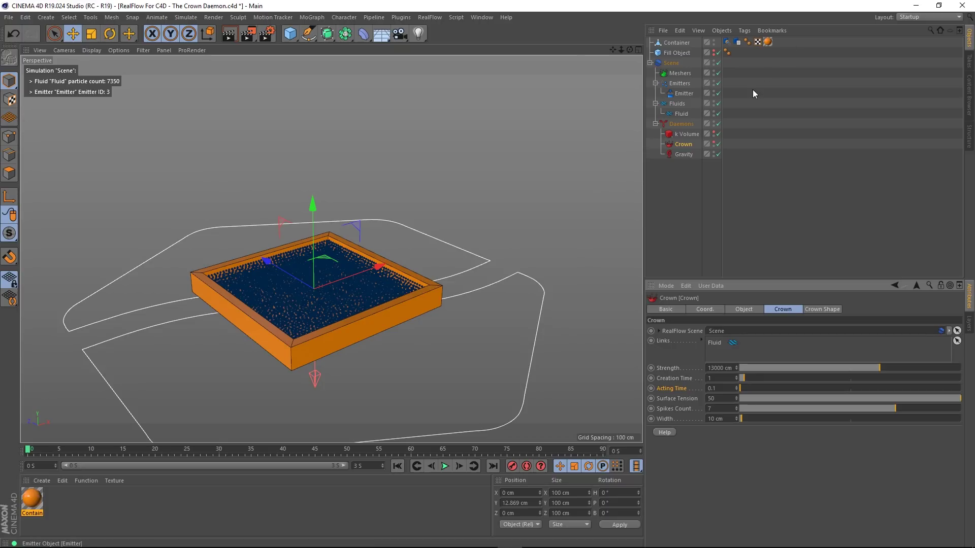
Step: Turn off the Fluid's use of the initial state and set its resolution to 20
left_click(680, 114)
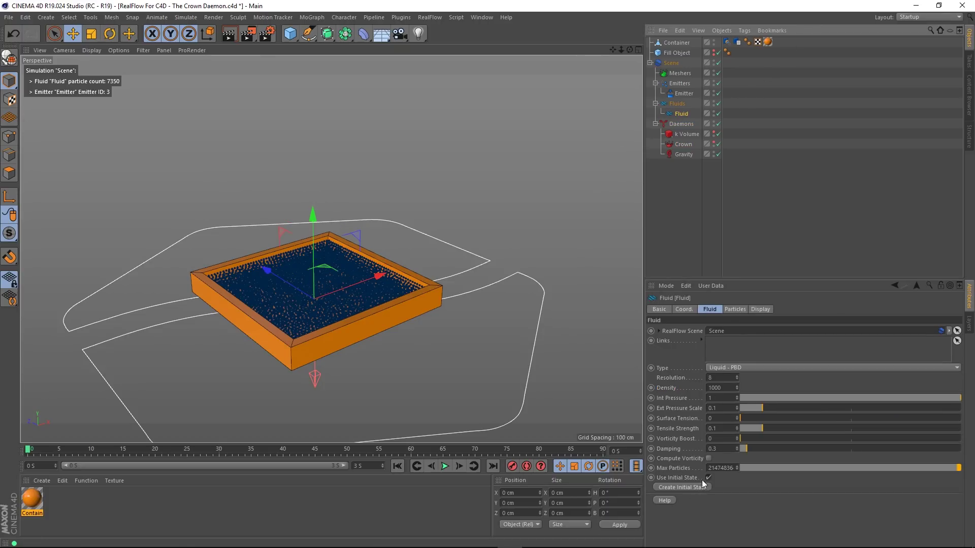
left_click(708, 479)
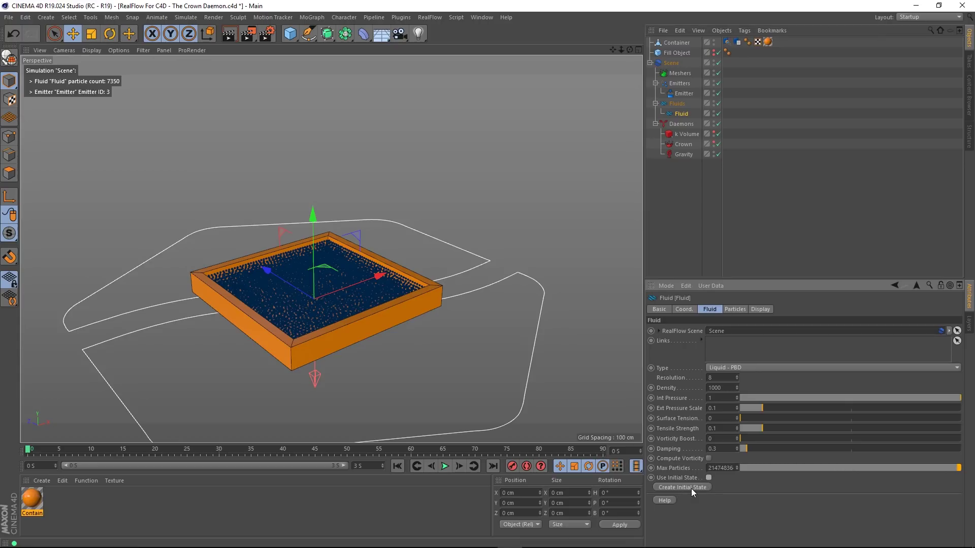
left_click_drag(620, 378, 608, 374)
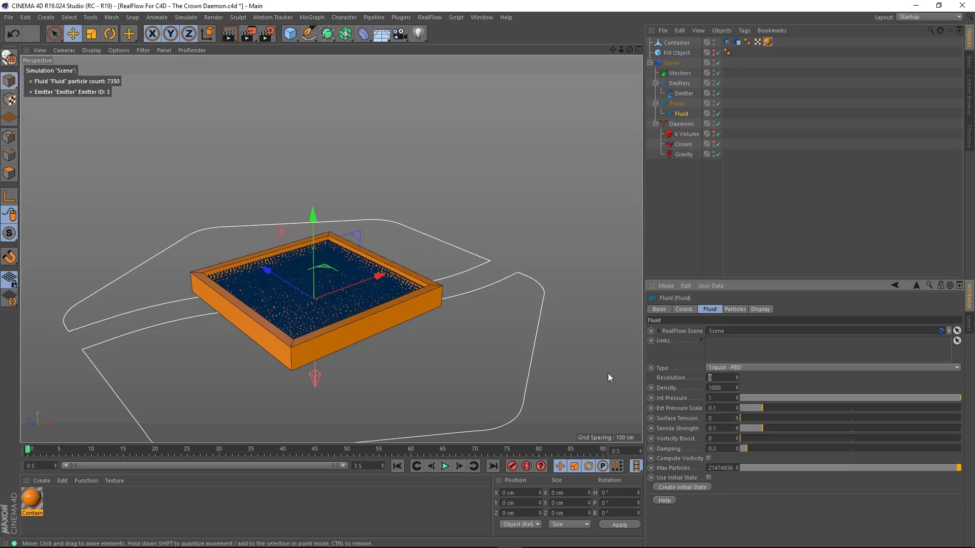
type("20")
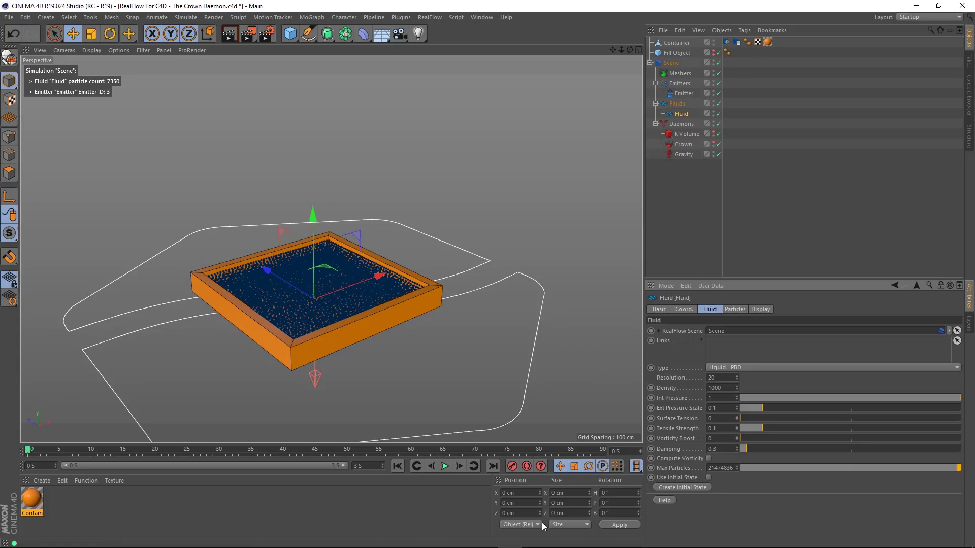
Step: Disable the Crown daemon and play the simulation to about frame 83 to let the finer fluid settle
left_click(719, 145)
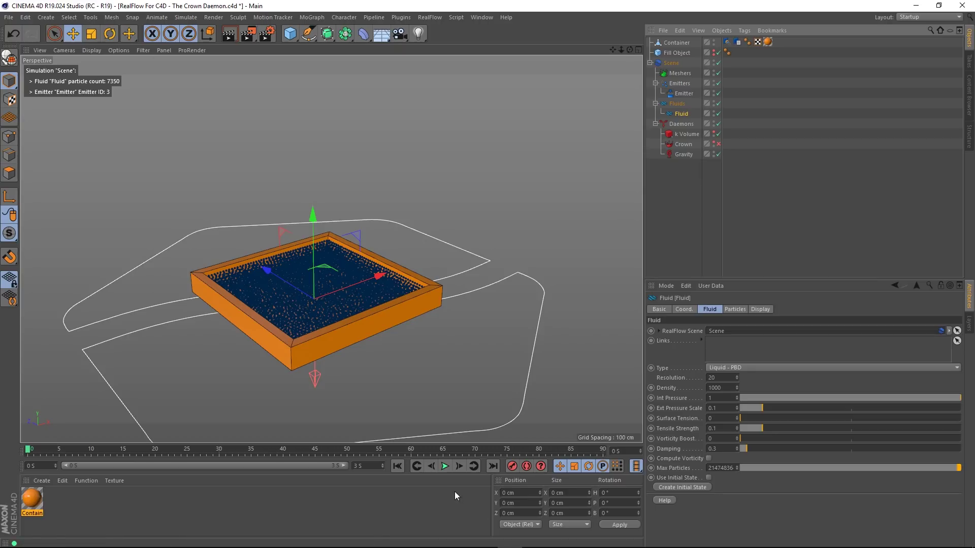
left_click(444, 466)
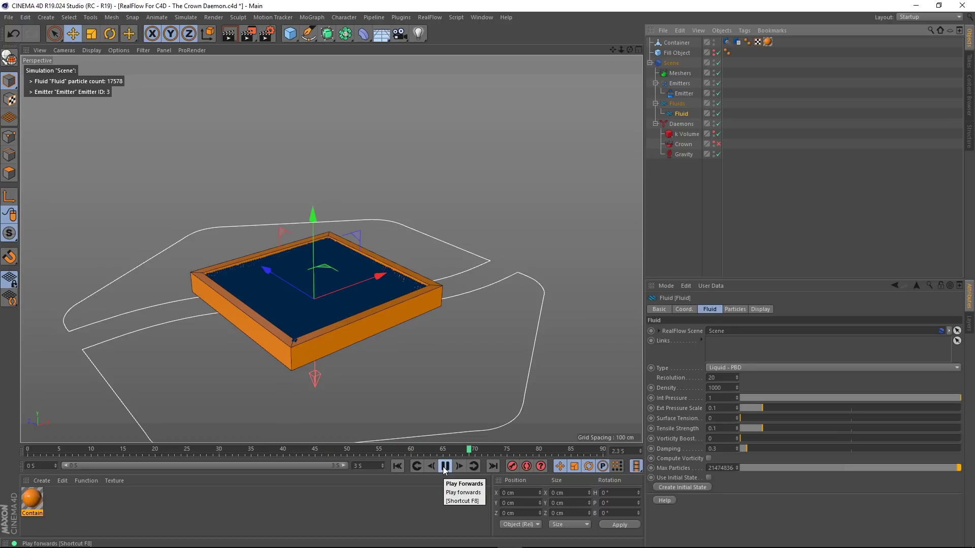
left_click(445, 466)
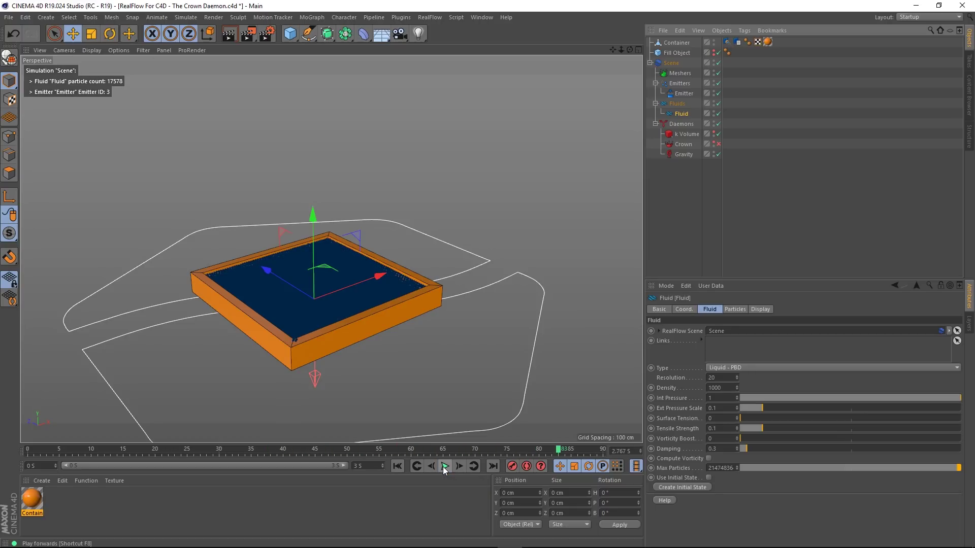
Step: Create a new initial state from the settled fluid and return to the first frame
left_click(708, 478)
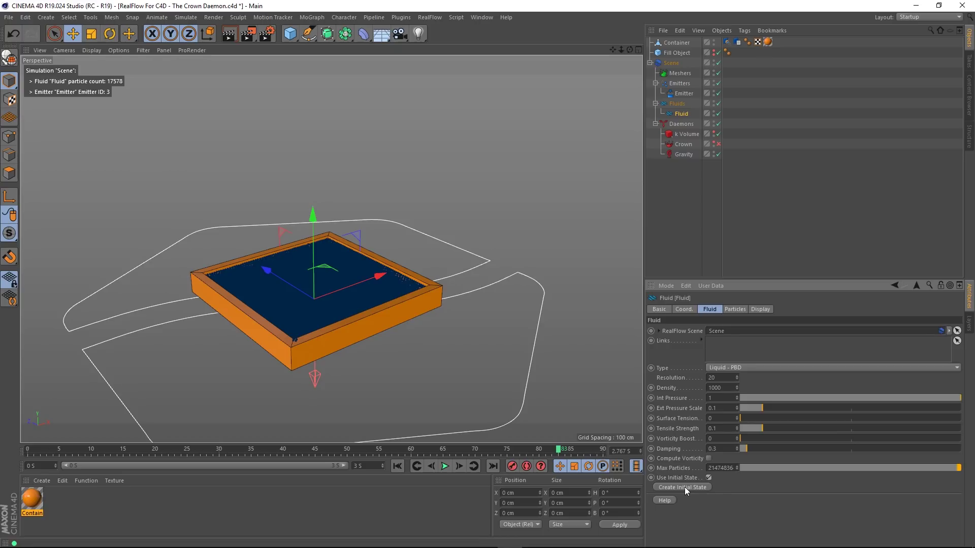
left_click(397, 465)
scroll(320, 253, "up", 4)
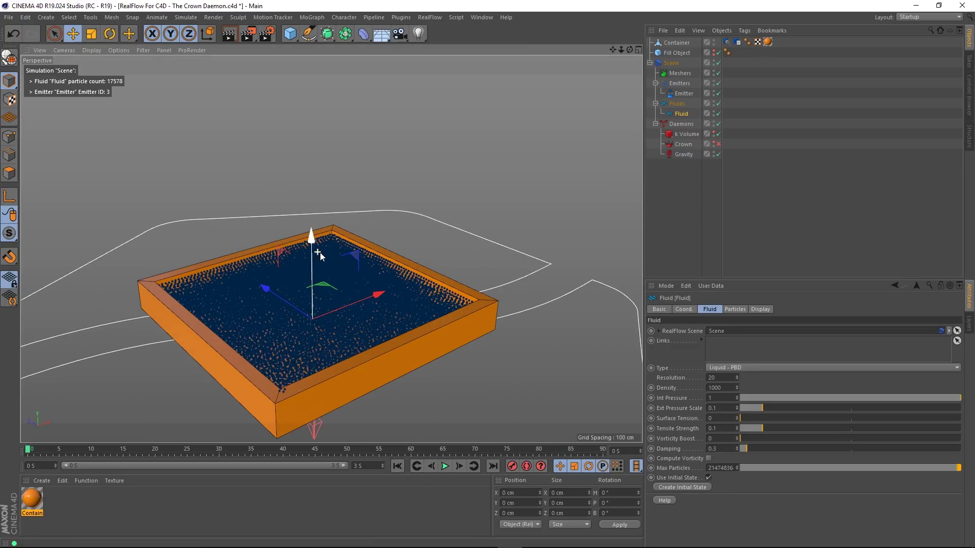
Step: Re-enable the Crown daemon, preview the higher-resolution splash and return to the first frame
left_click(718, 145)
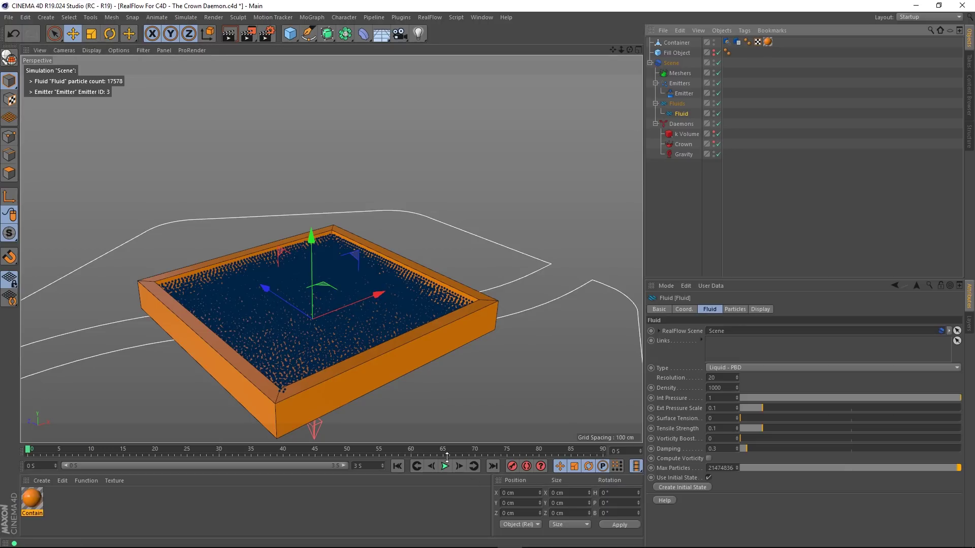
scroll(468, 321, "down", 2)
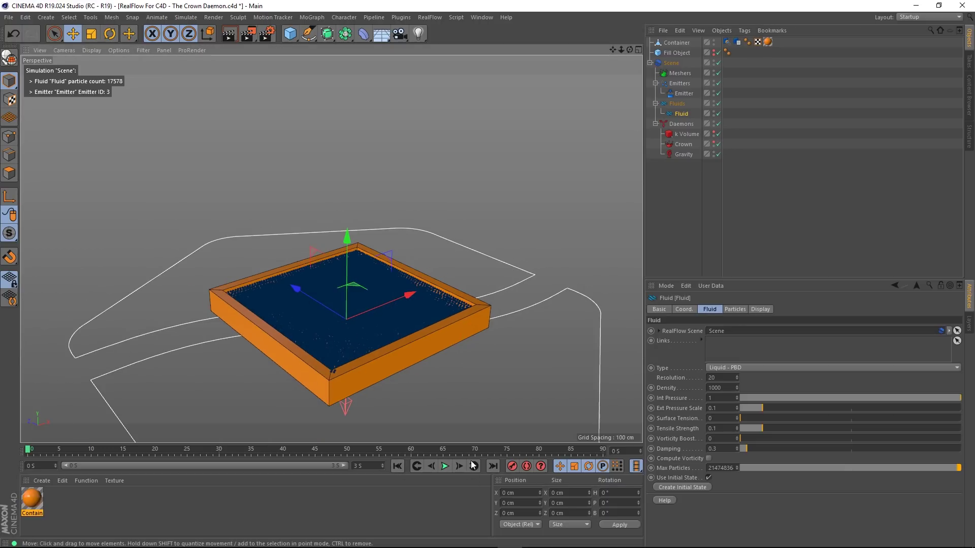
left_click(444, 468)
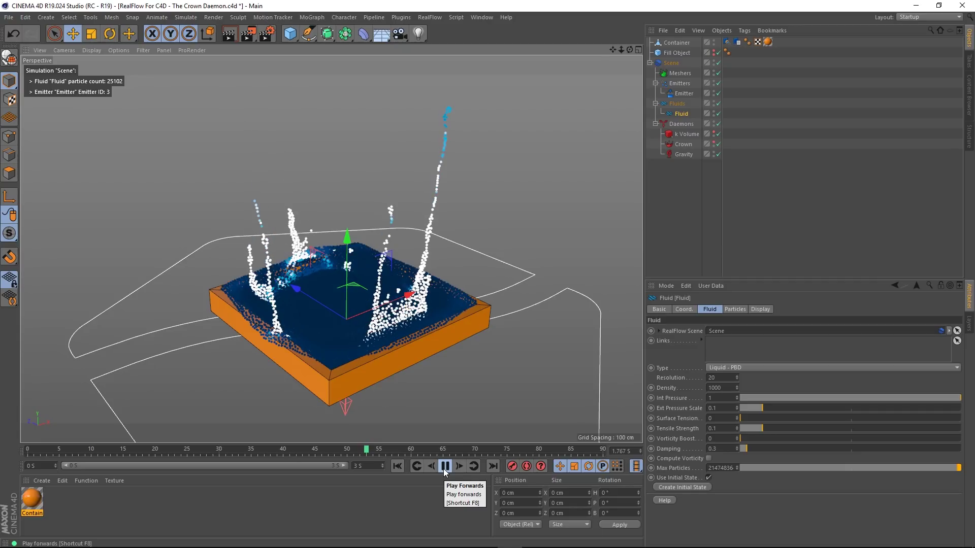
left_click(445, 466)
left_click(397, 467)
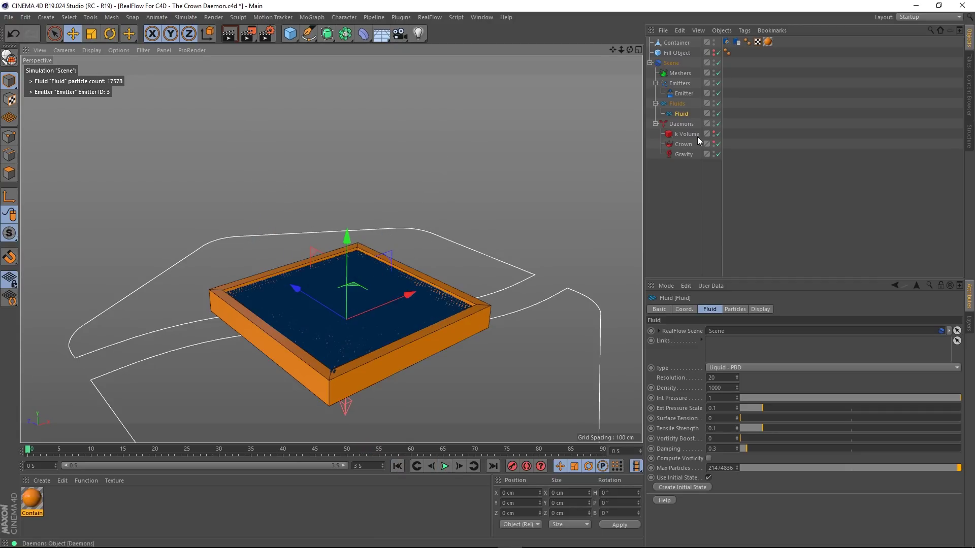
Step: Cache the simulation of the RealFlow Scene and return to the first frame
left_click(676, 65)
left_click(726, 307)
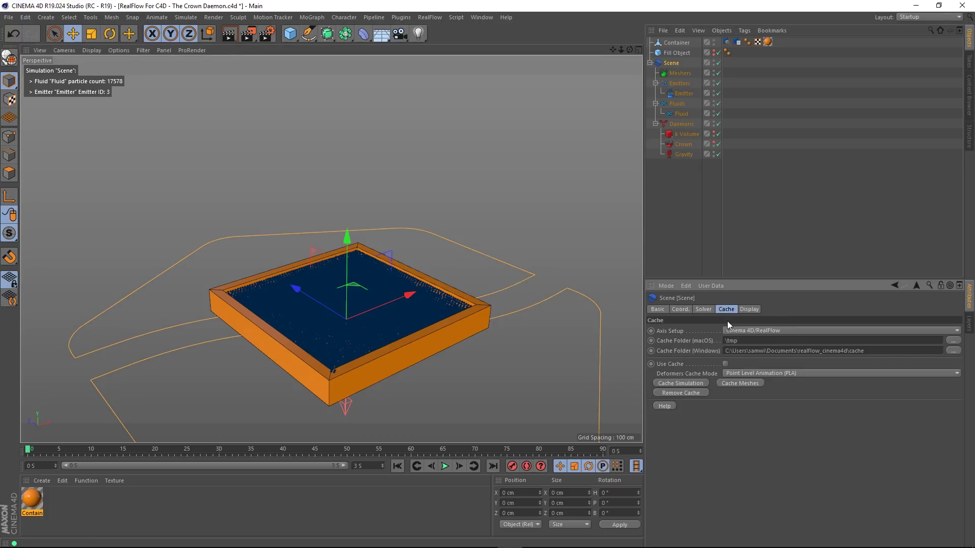
left_click(685, 382)
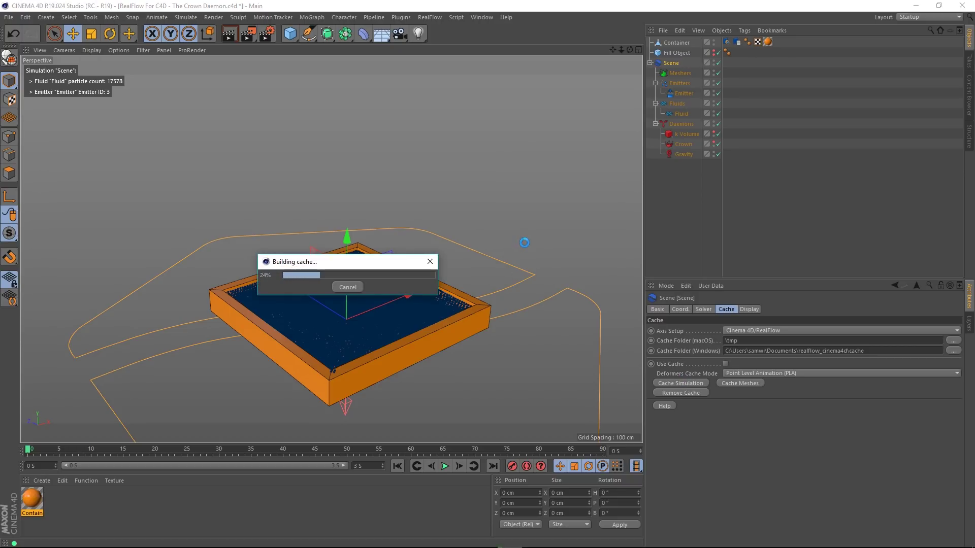
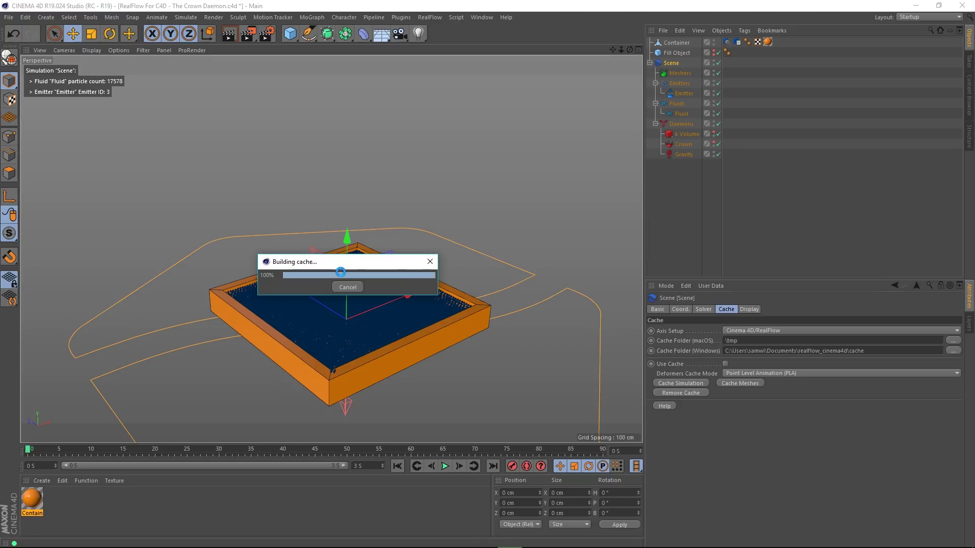
left_click(396, 466)
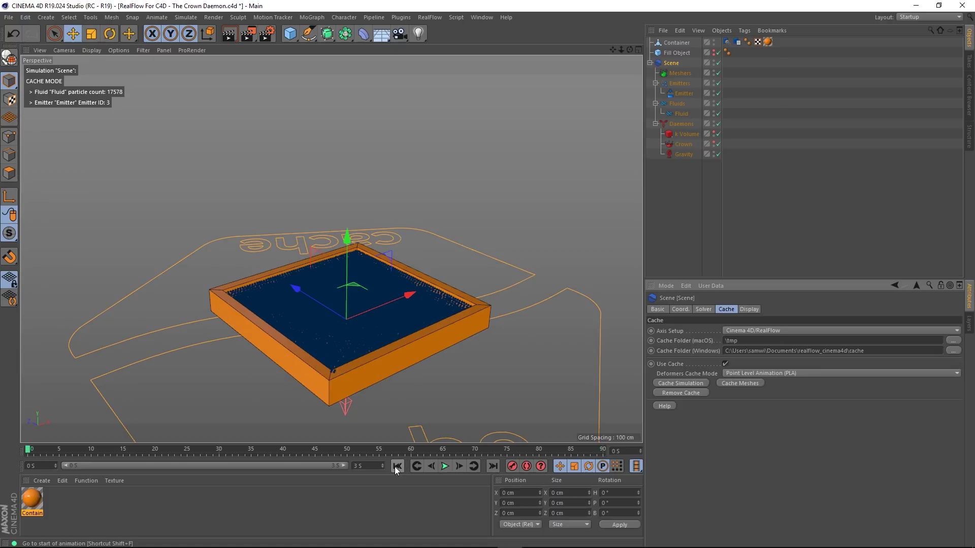
Step: Play the cached splash, pause at about frame 49 to examine the crown, and return to the first frame
left_click(445, 467)
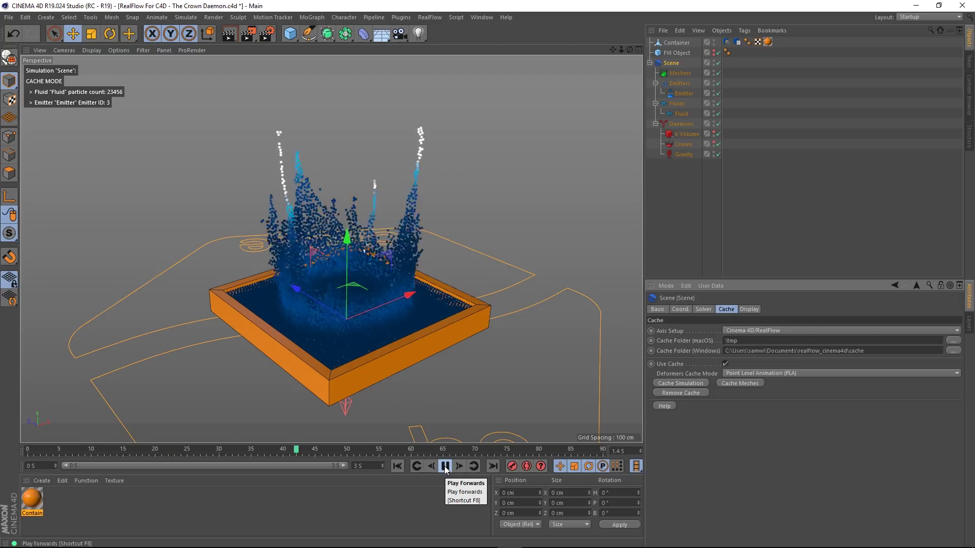
left_click(444, 466)
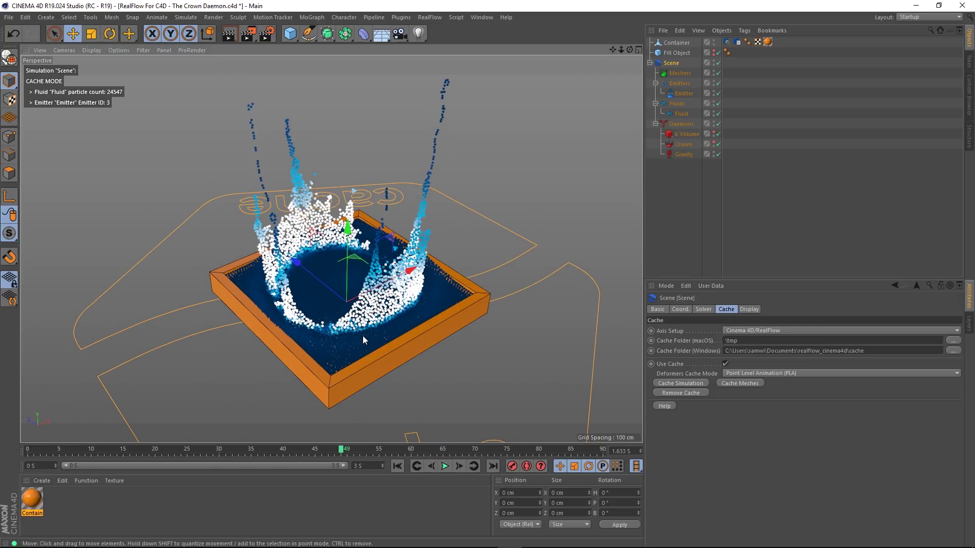
scroll(363, 336, "up", 2)
middle_click_drag(364, 336, 369, 307, "alt")
left_click(398, 466)
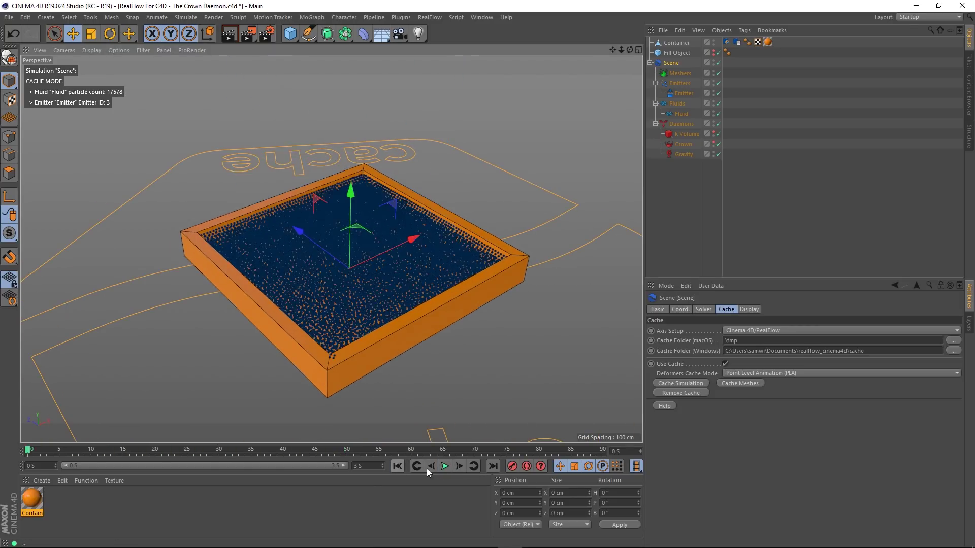
Step: Replay the cached simulation with pauses to examine the crown's rise and spikes from a lower angle
left_click(445, 467)
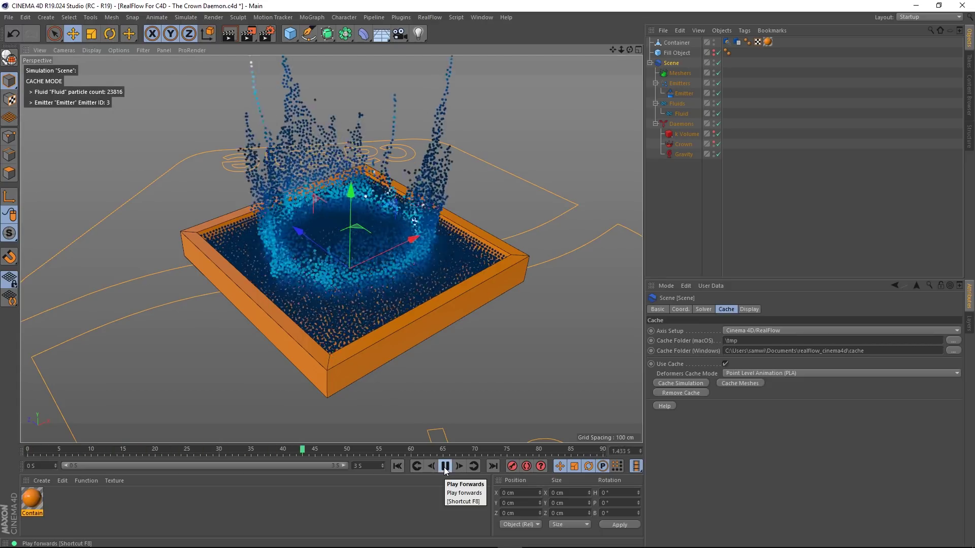
left_click(445, 467)
left_click_drag(405, 324, 397, 281, "alt")
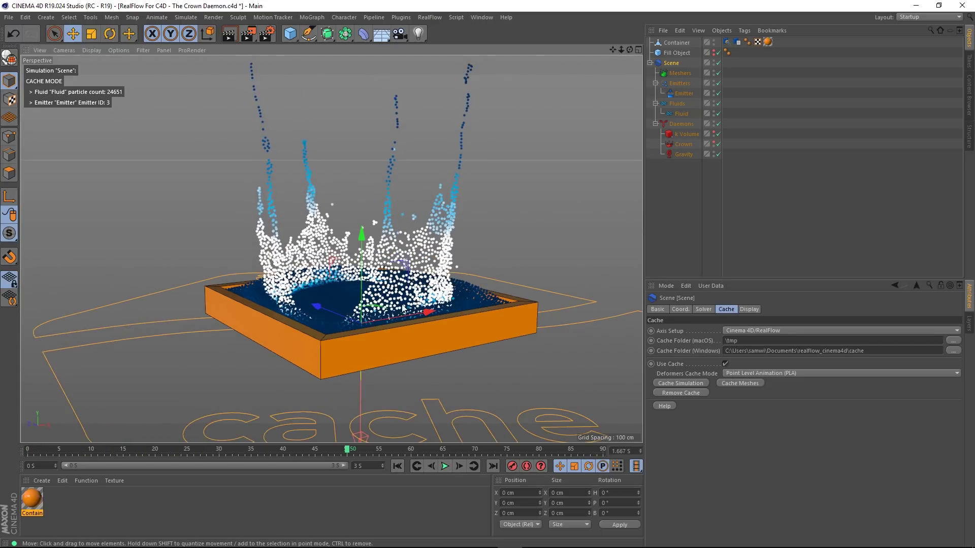
left_click(445, 467)
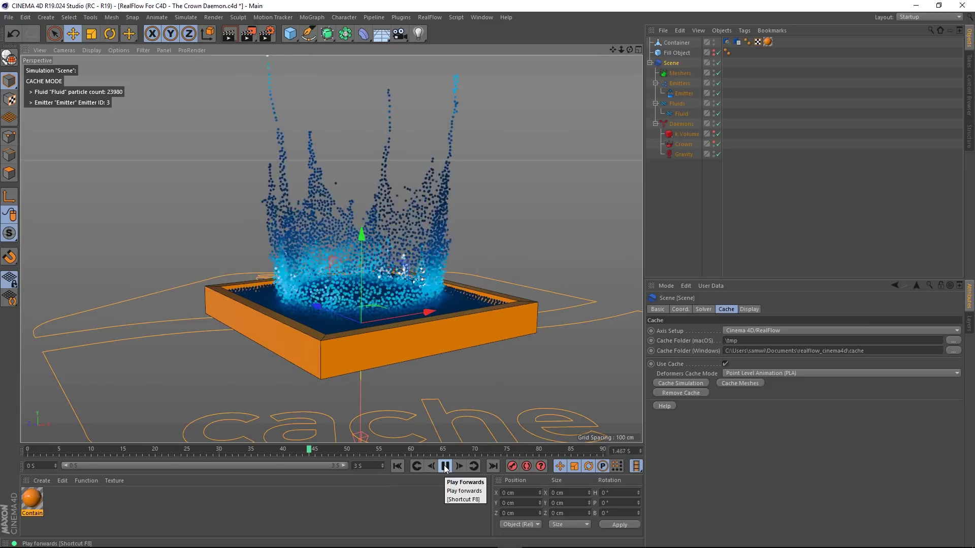
left_click(445, 467)
Step: Examine the paused crown splash at frame 48 from several angles and distances
left_click_drag(422, 403, 406, 243, "alt")
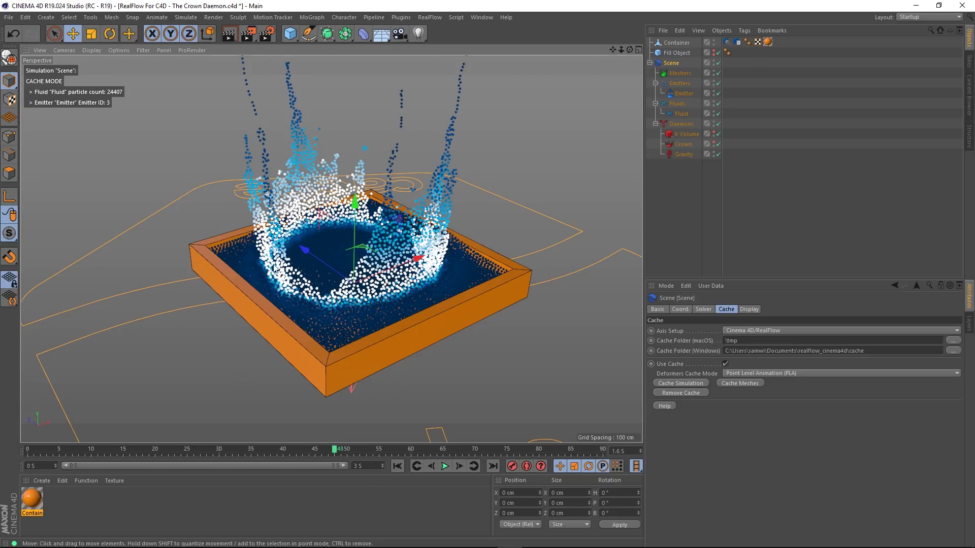
scroll(415, 267, "down", 2)
scroll(415, 268, "up", 2)
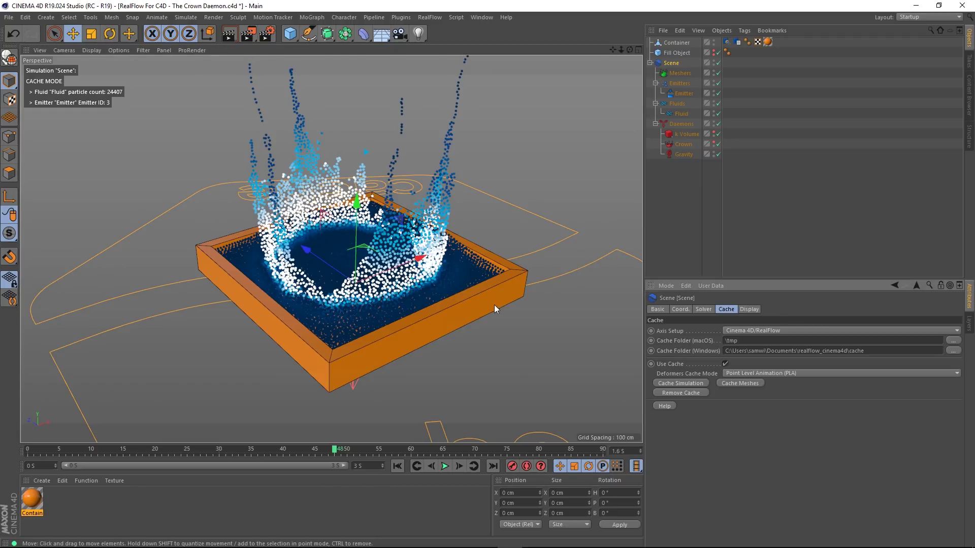
left_click_drag(495, 305, 493, 324, "alt")
scroll(443, 329, "down", 3)
middle_click_drag(442, 330, 428, 337, "alt")
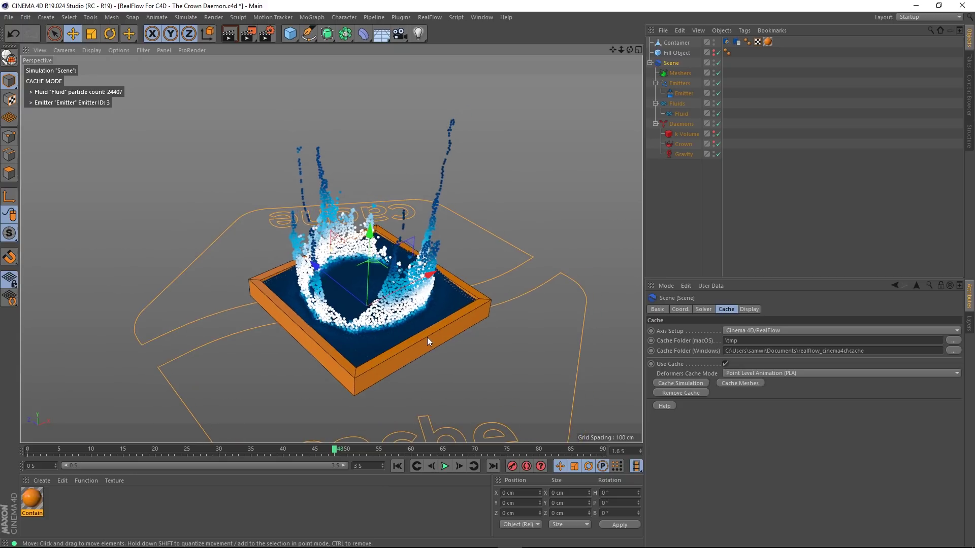
mouse_move(427, 338)
left_mouse_down("alt")
mouse_move(424, 328)
mouse_move(418, 342)
left_mouse_up("alt")
scroll(432, 342, "up", 2)
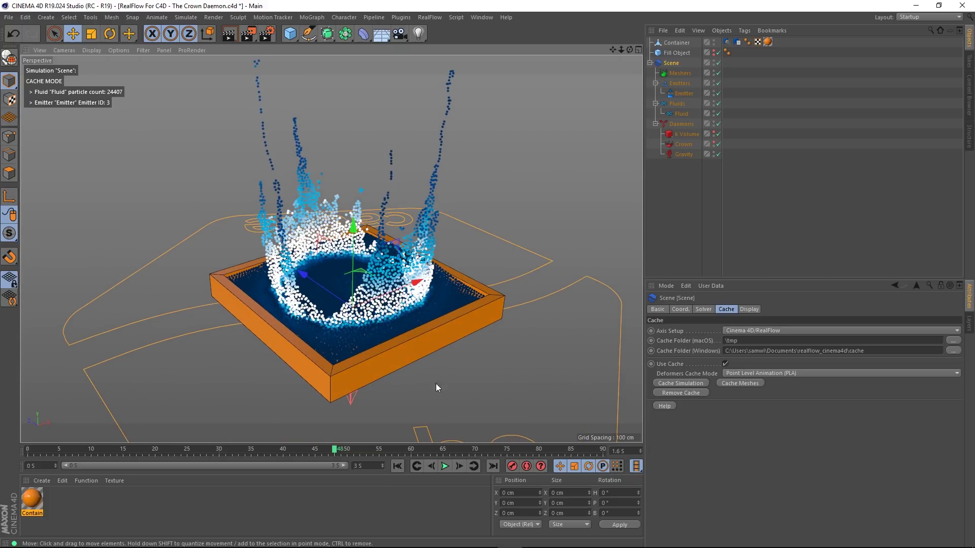